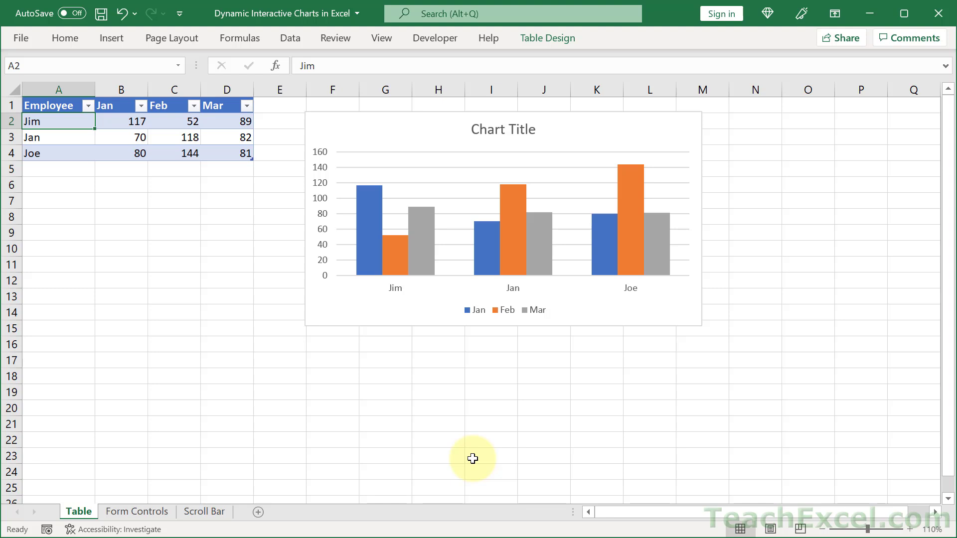
# Add a new employee's name in cell A5 directly below the table and enter 34 as the January value
pyautogui.click(63, 170)
pyautogui.write('Chris')
pyautogui.hotkey('ctrl', 'Return')
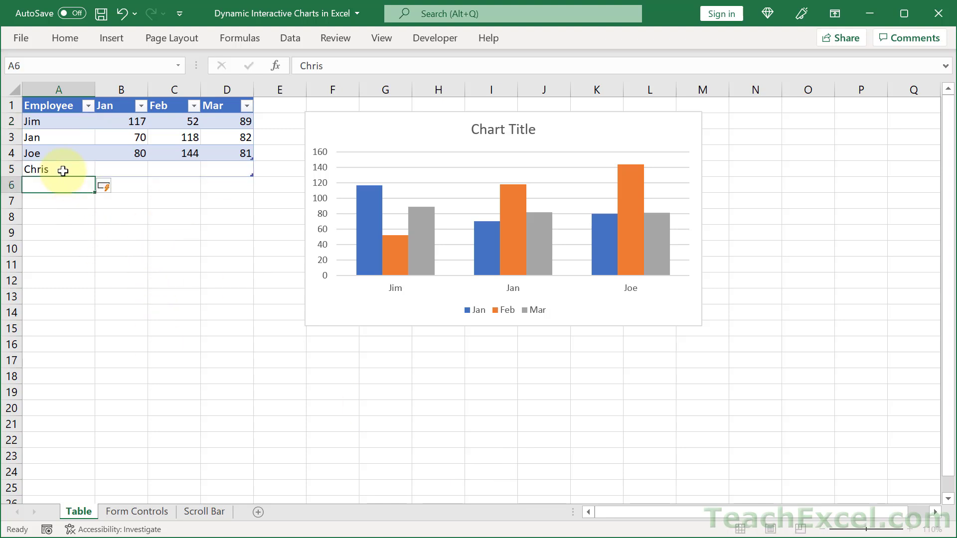
pyautogui.press('Return')
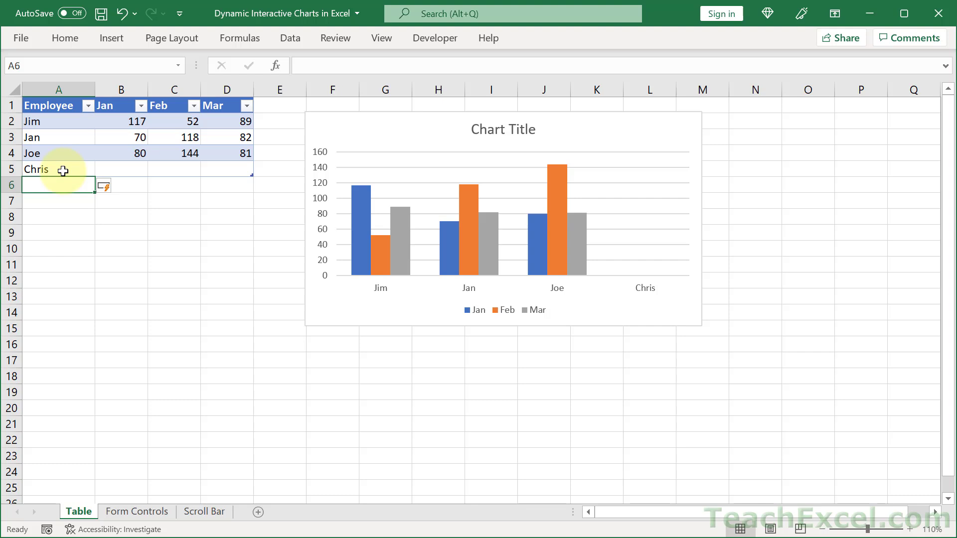
pyautogui.click(120, 170)
pyautogui.write('34')
pyautogui.press('Return')
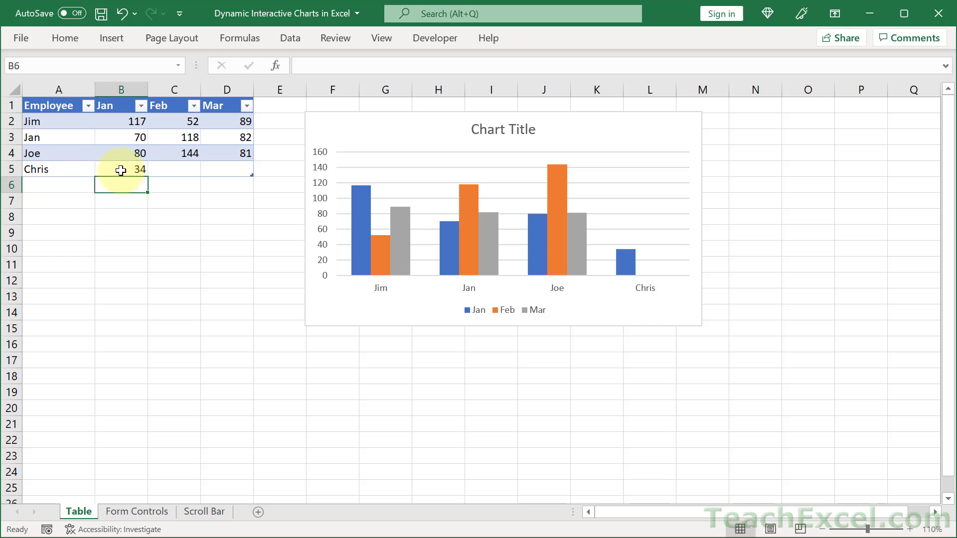
# Filter the Employee column so that only the first two employees in the table are shown
pyautogui.click(88, 105)
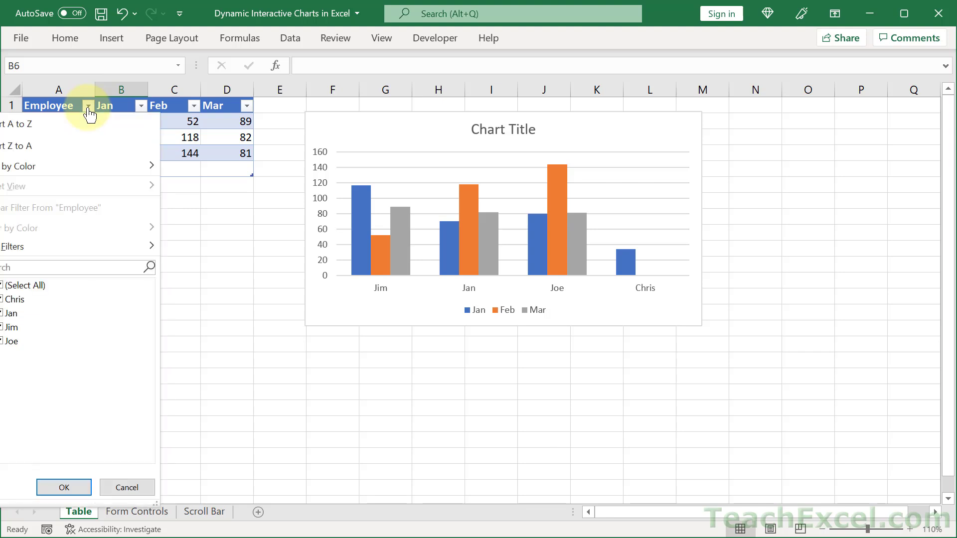
pyautogui.click(3, 286)
pyautogui.click(10, 313)
pyautogui.click(10, 327)
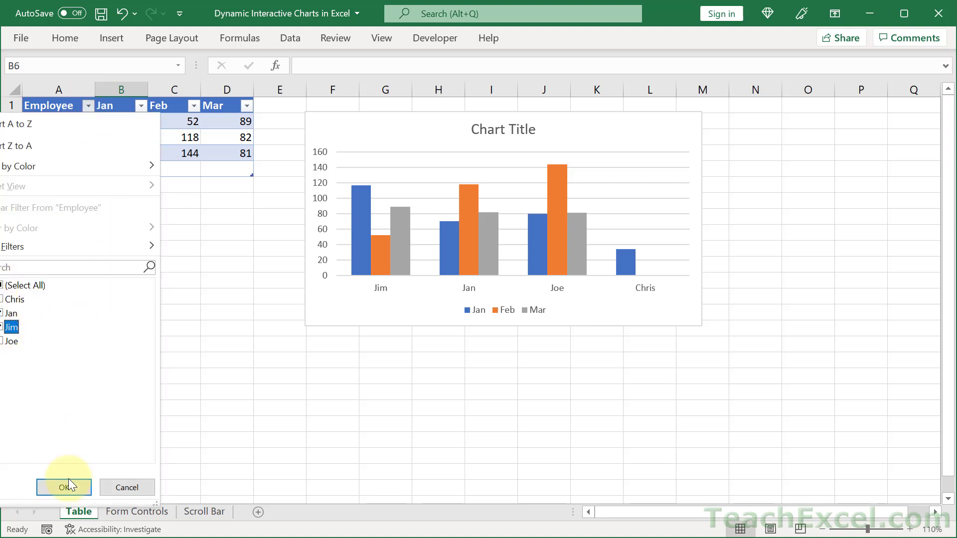
pyautogui.click(70, 486)
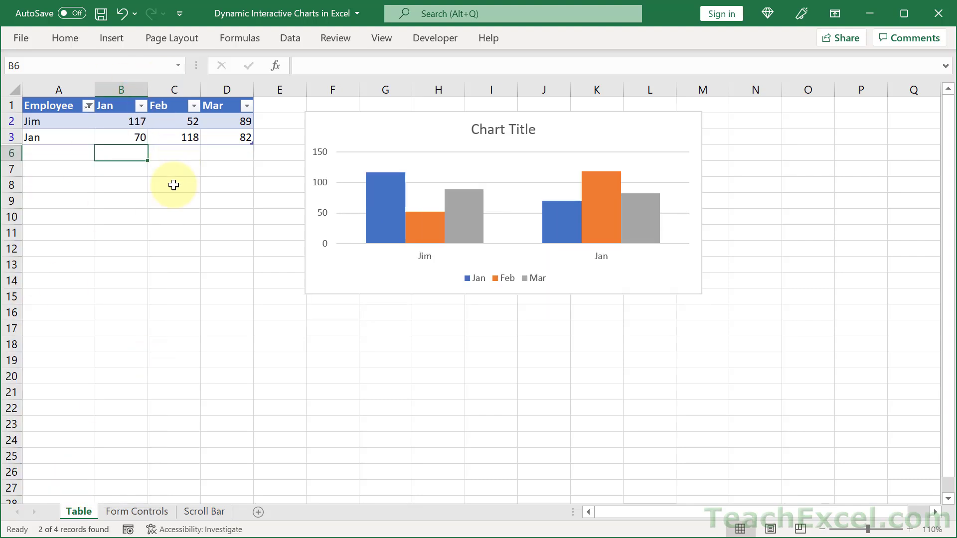
# On the Form Controls sheet, switch the charted employee with the option buttons and with the chart's drop-down list
pyautogui.click(139, 512)
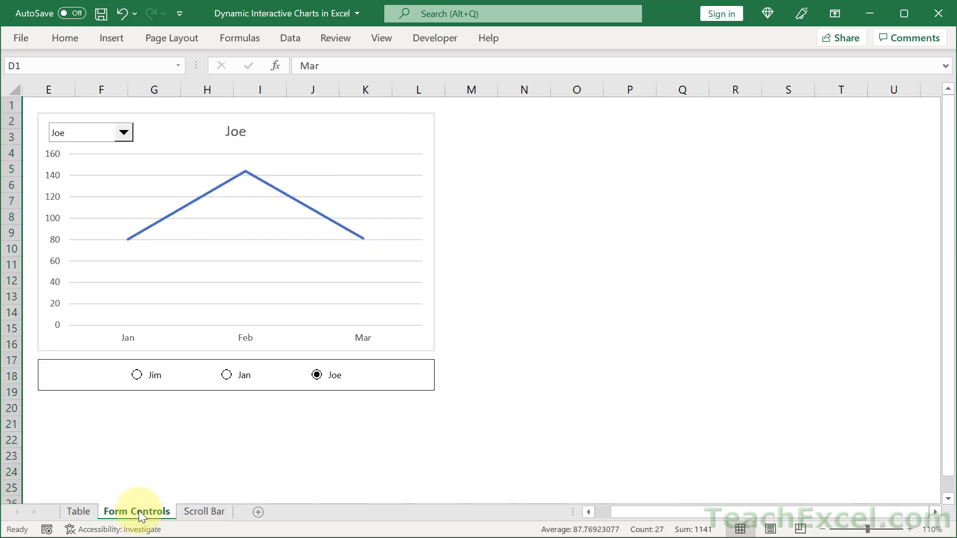
pyautogui.click(138, 377)
pyautogui.click(226, 377)
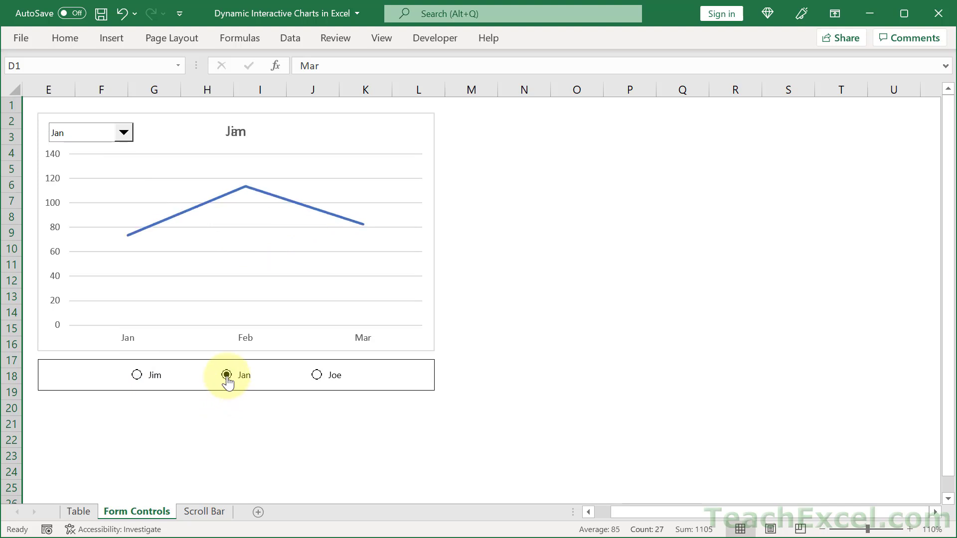
pyautogui.click(126, 136)
pyautogui.click(104, 145)
# On the Scroll Bar sheet, scroll the line chart forward to Apr–Jun and back to the first months
pyautogui.click(205, 511)
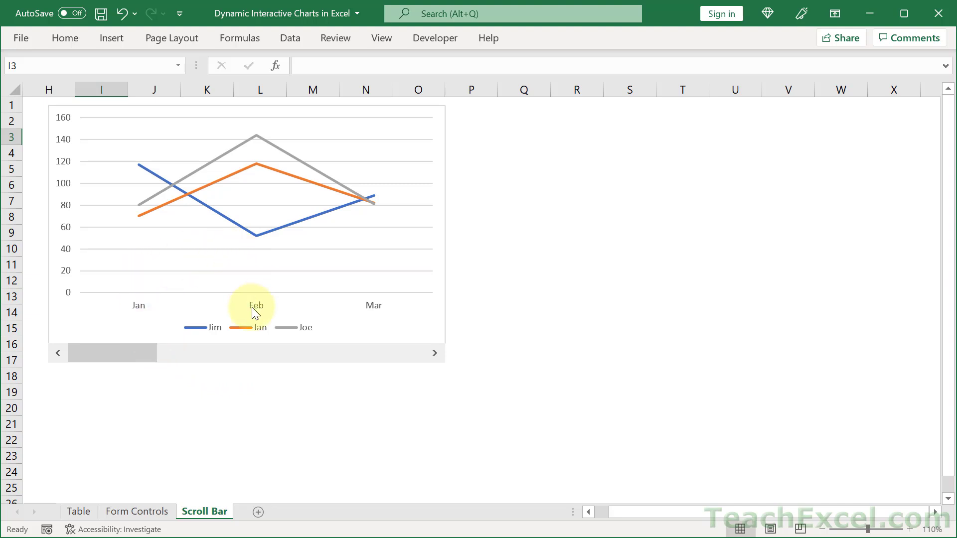
pyautogui.click(434, 354)
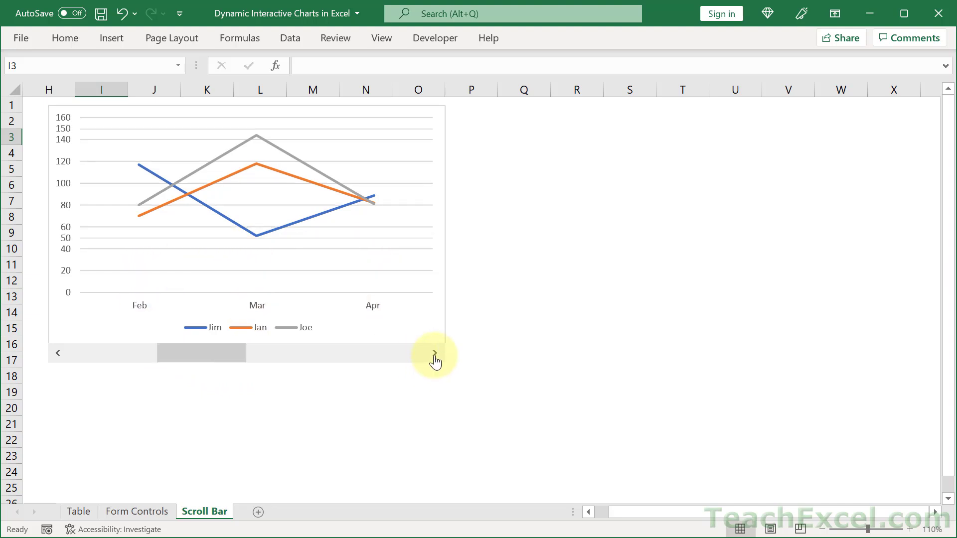
pyautogui.click(434, 353)
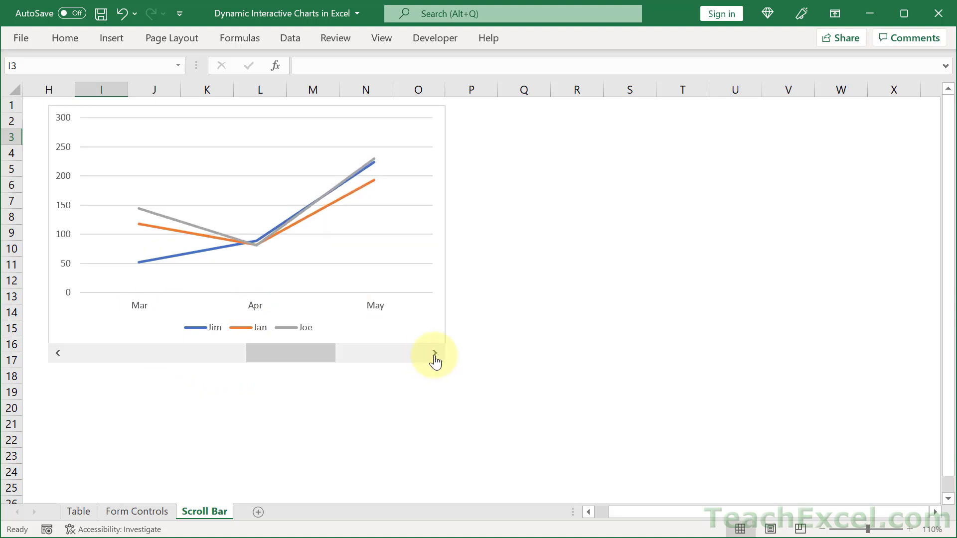
pyautogui.click(435, 353)
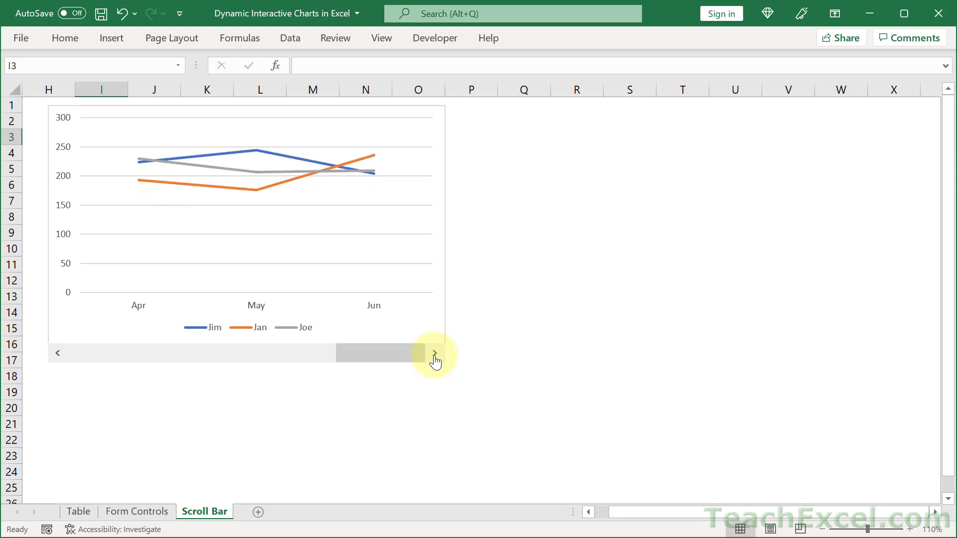
pyautogui.click(61, 354)
pyautogui.click(60, 353)
pyautogui.click(61, 354)
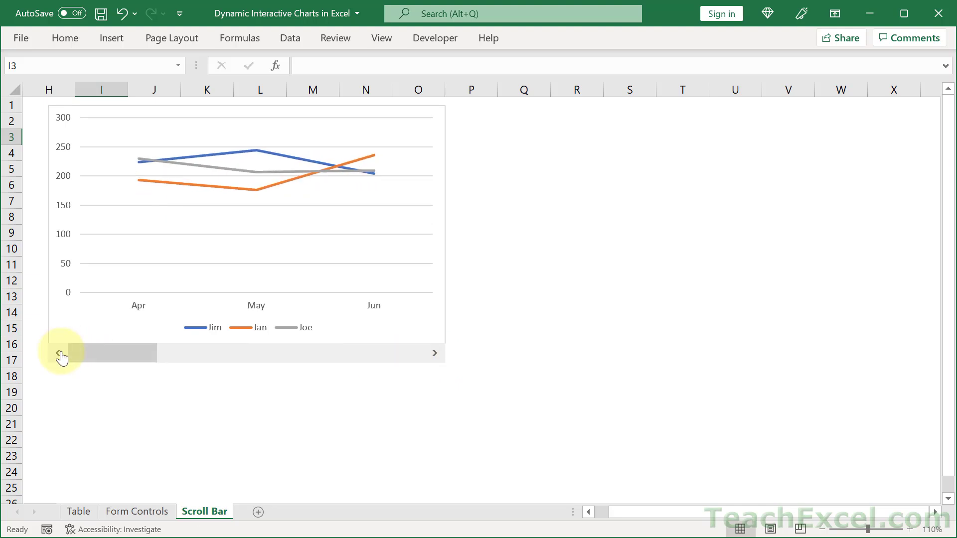
# On the Table sheet, display the design options of the employee table and clear the filter from its Employee column
pyautogui.click(145, 511)
pyautogui.click(82, 512)
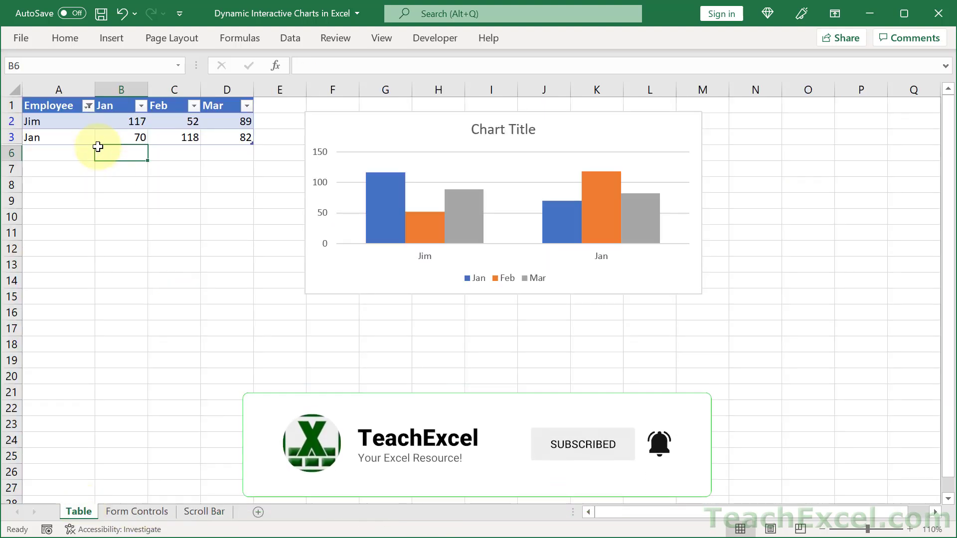
pyautogui.click(68, 36)
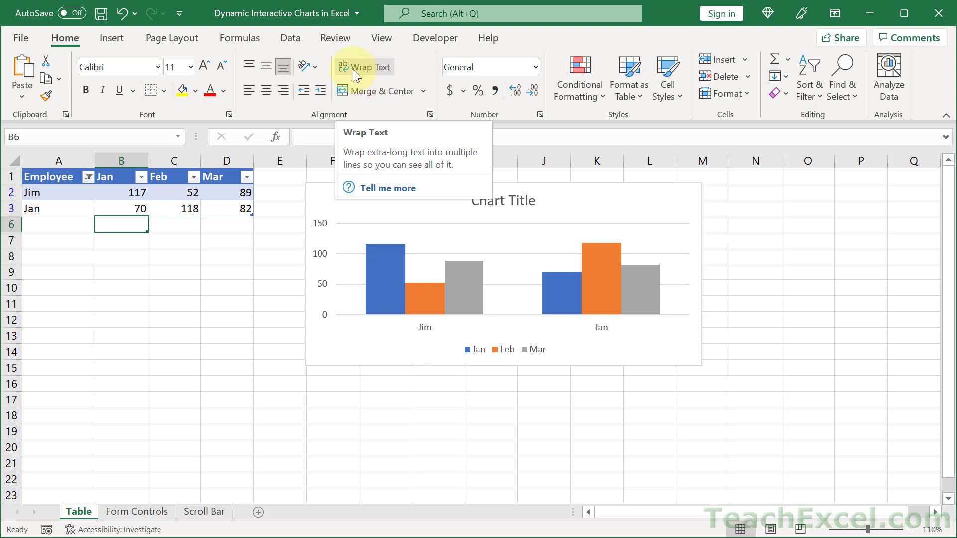
pyautogui.click(114, 189)
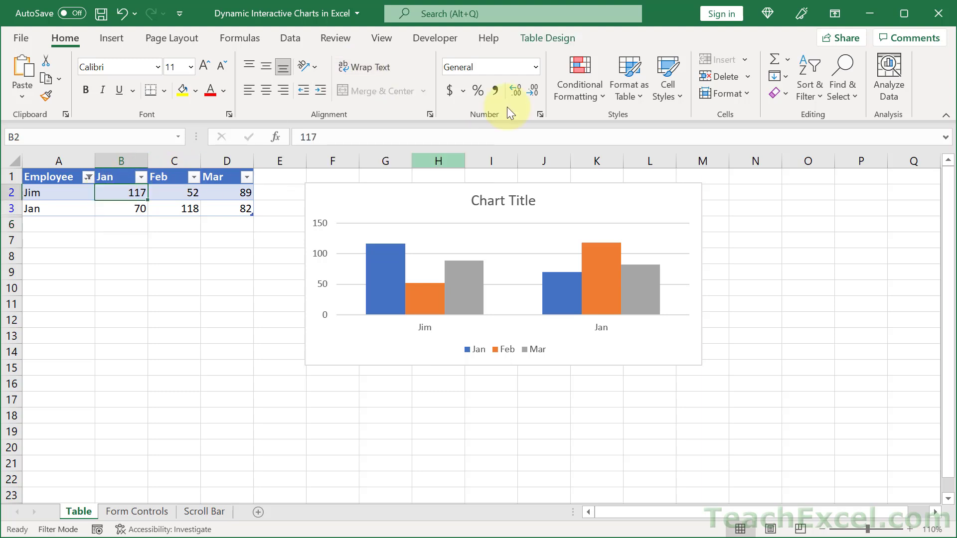
pyautogui.click(540, 39)
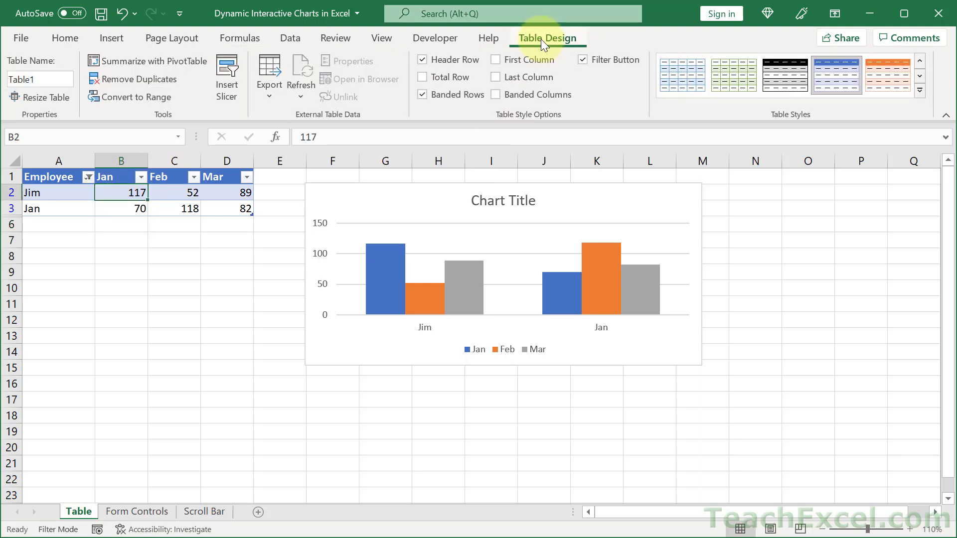
pyautogui.click(88, 180)
pyautogui.click(43, 277)
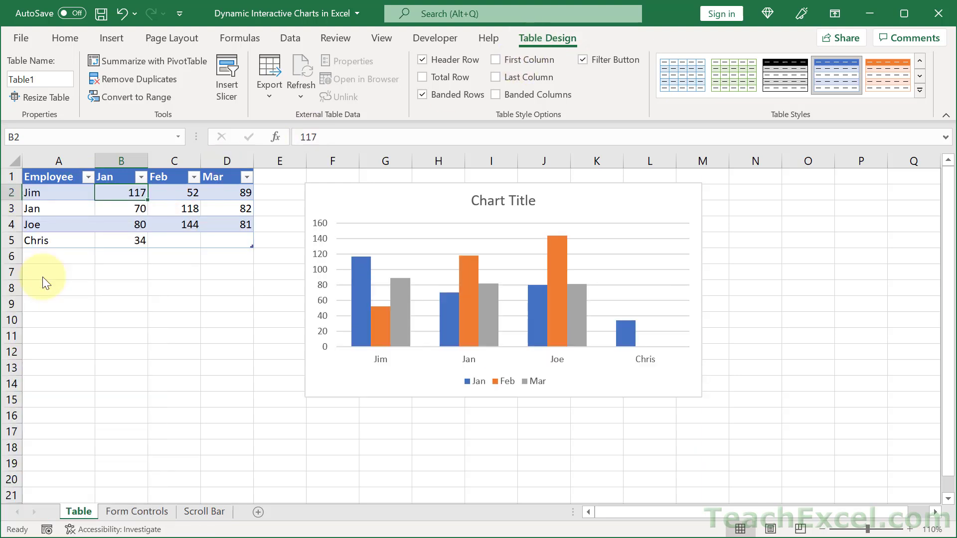
# Copy the range A1:D4 and paste only its values below the table as a block starting at A9
pyautogui.moveTo(32, 225); pyautogui.dragTo(214, 175)
pyautogui.hotkey('ctrl', 'c')
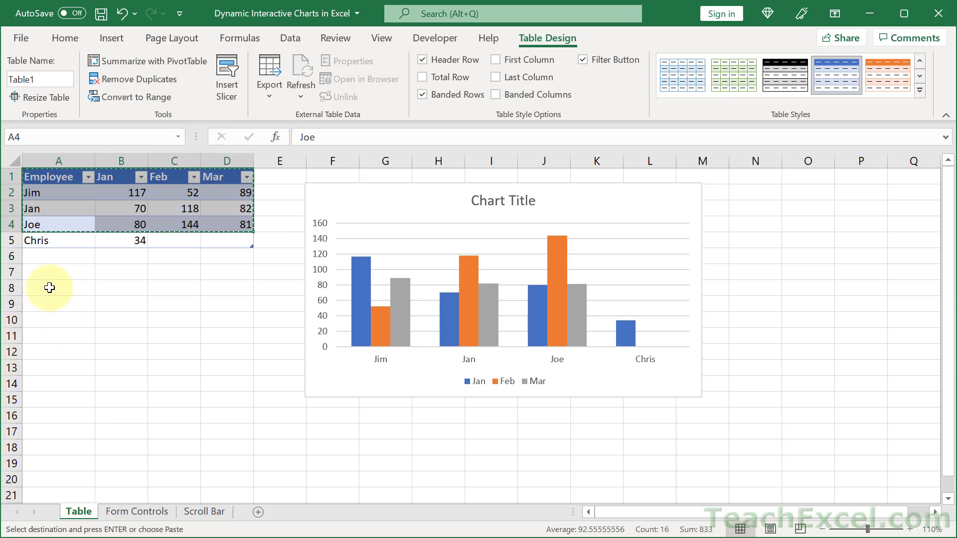
pyautogui.click(50, 288)
pyautogui.hotkey('ctrl', 'alt', 'v')
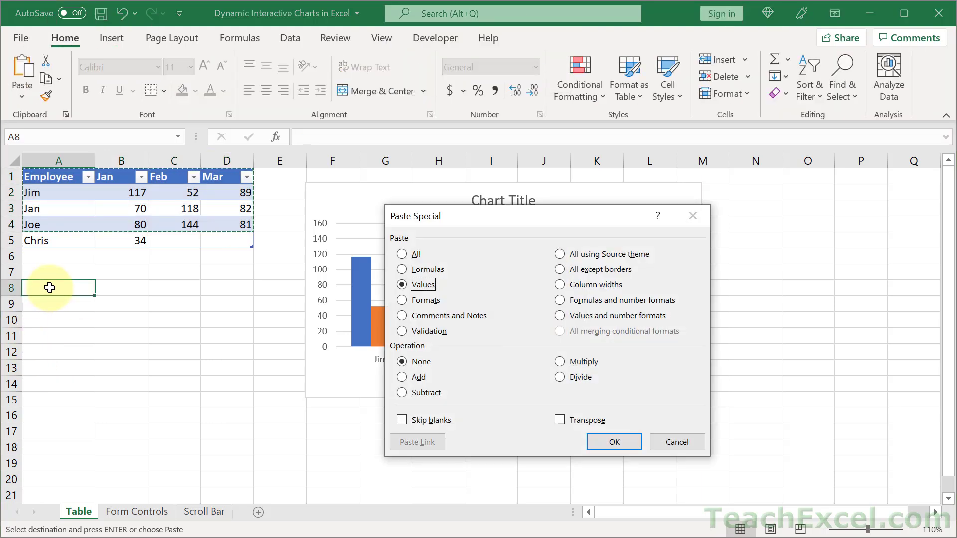
pyautogui.press('Return')
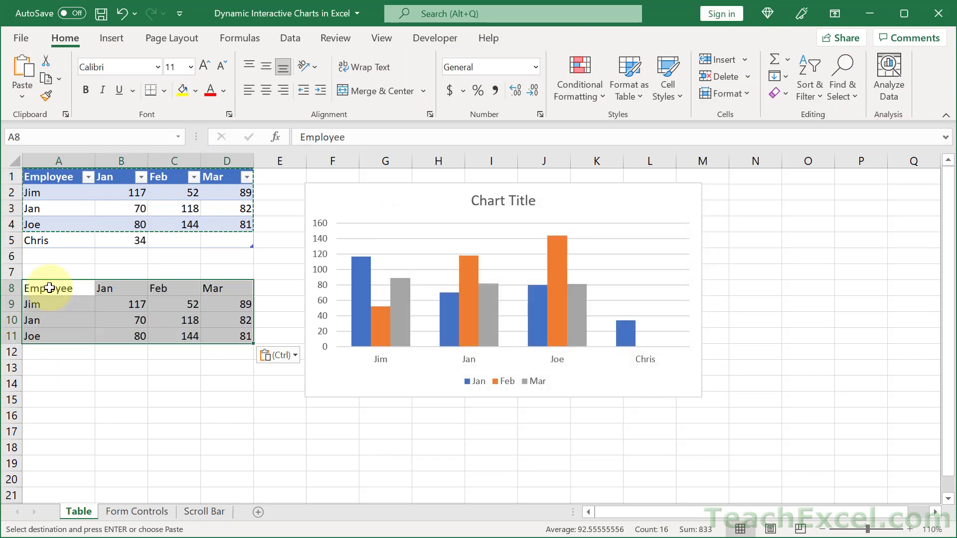
pyautogui.click(172, 330)
pyautogui.click(172, 391)
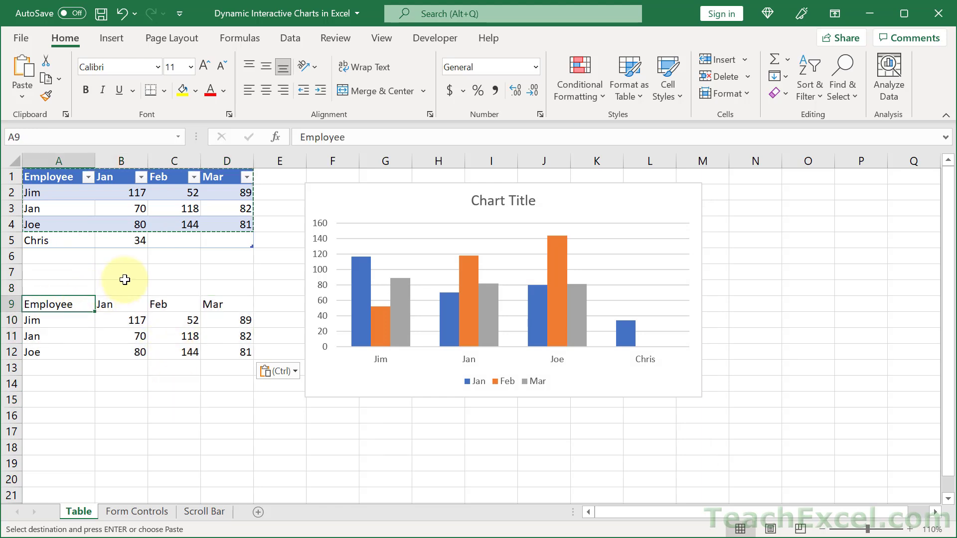
pyautogui.click(133, 273)
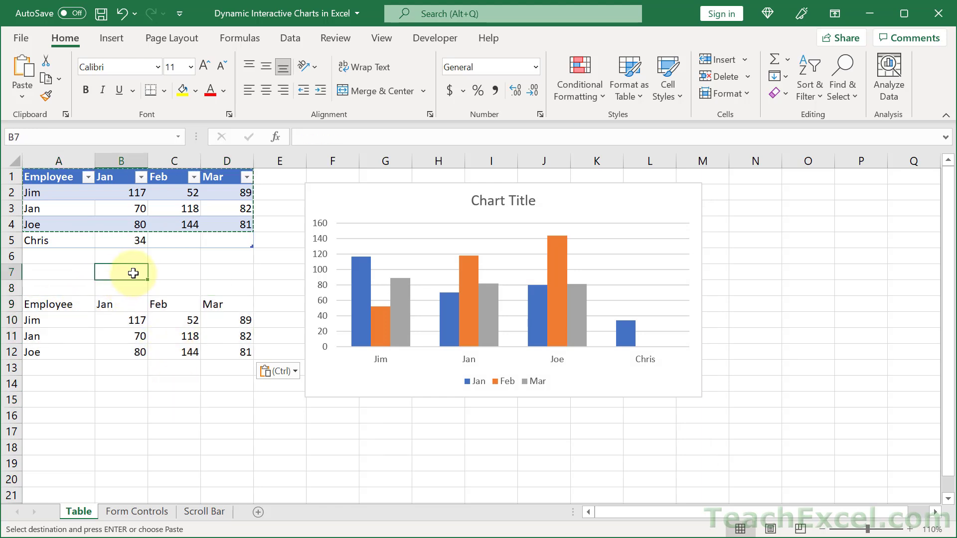
# Convert the pasted range A9:D12 into a table with headers
pyautogui.click(82, 320)
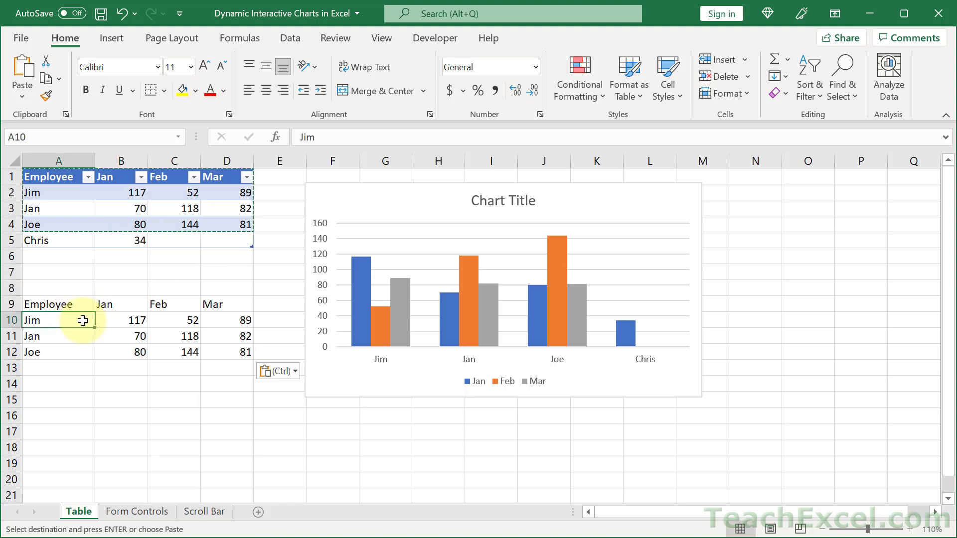
pyautogui.click(111, 42)
pyautogui.click(135, 75)
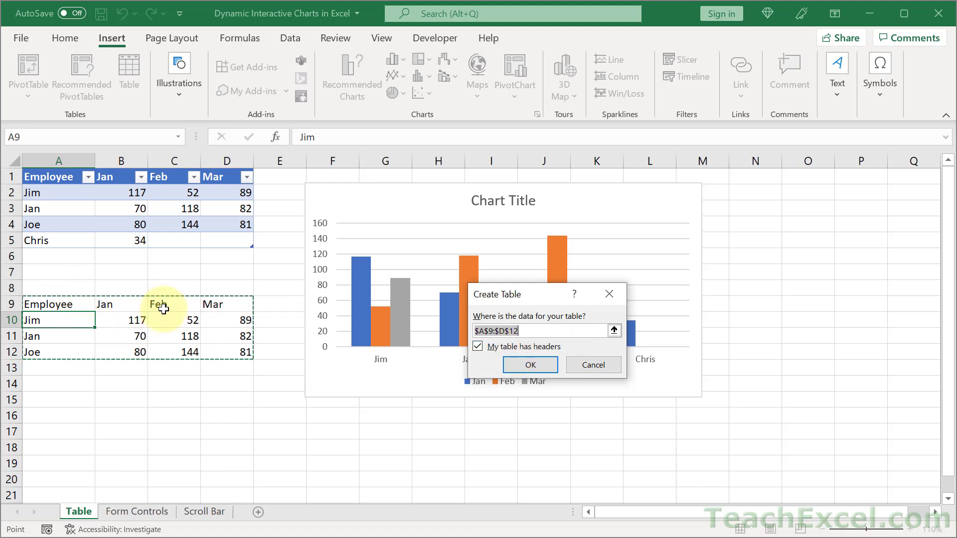
pyautogui.click(524, 362)
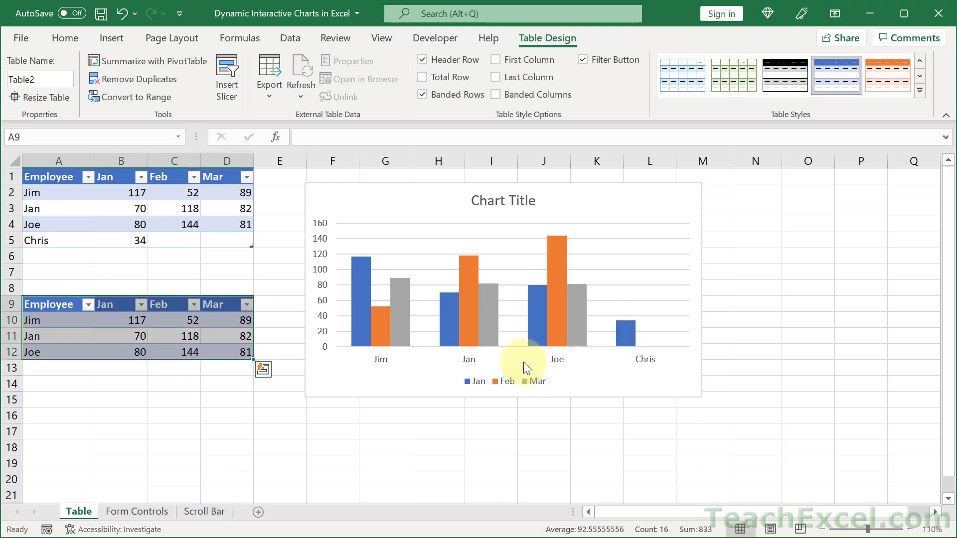
pyautogui.click(161, 382)
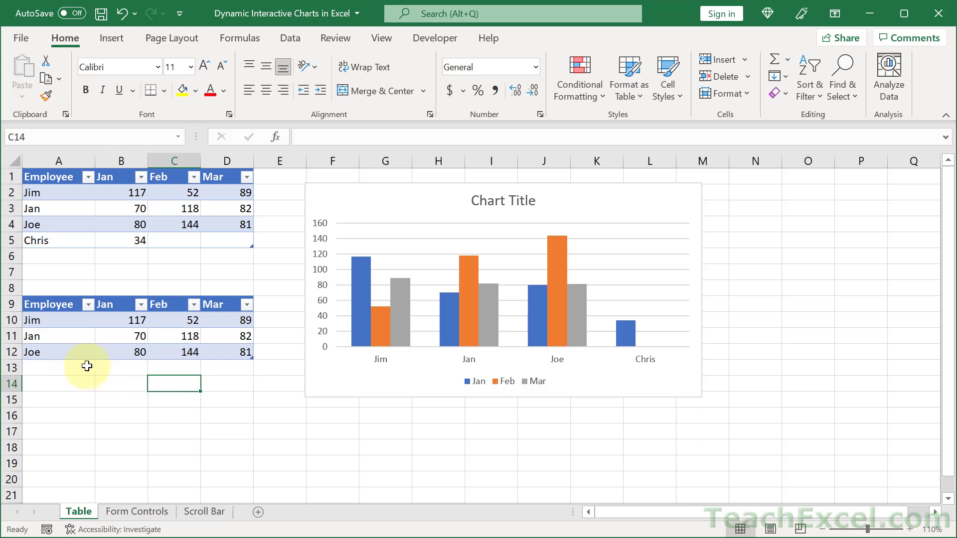
# Extend the lower table by entering an employee name in A13 and "more" in A14
pyautogui.click(70, 367)
pyautogui.write('Chris')
pyautogui.press('Return')
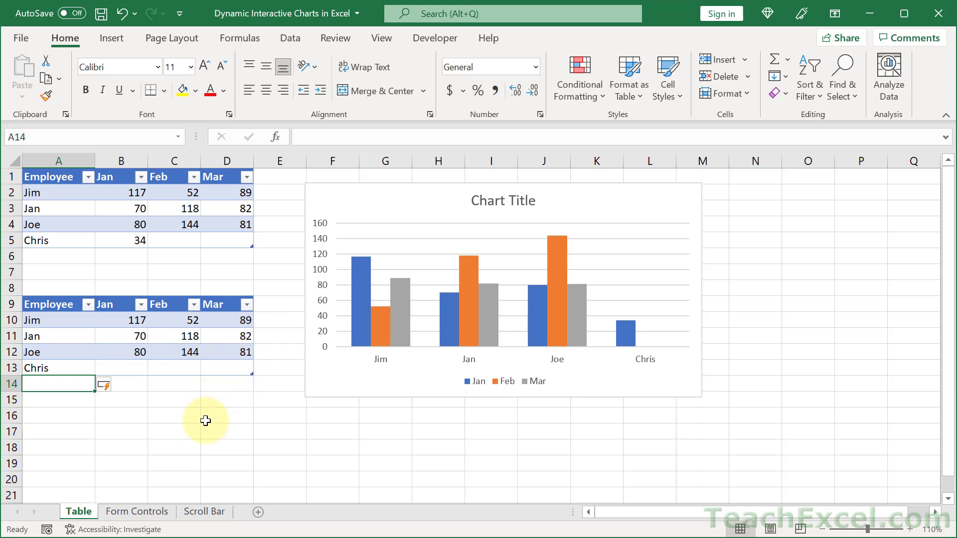
pyautogui.write('more')
pyautogui.press('Return')
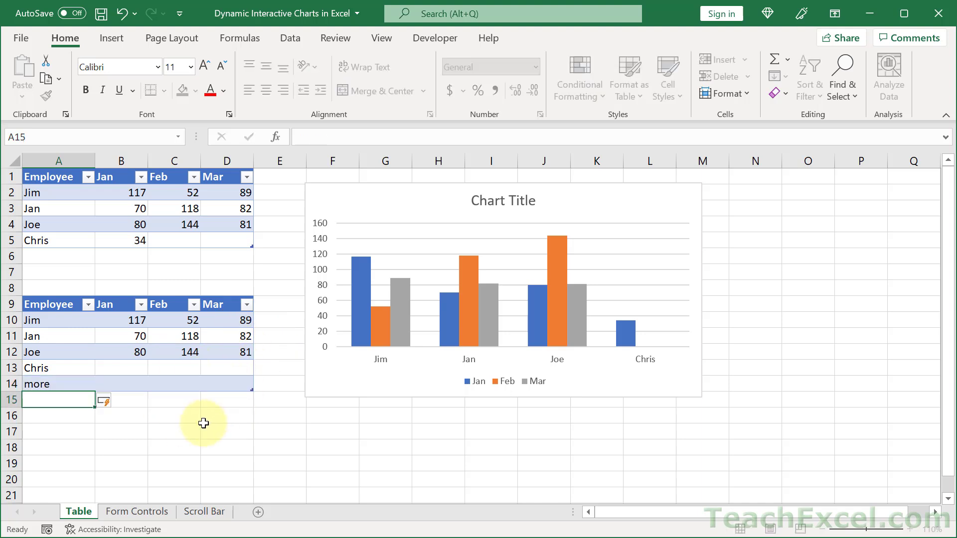
# Undo the two rows added to the lower table and view the filter options of its Employee column
pyautogui.hotkey('ctrl', 'z')
pyautogui.hotkey('ctrl', 'z')
pyautogui.hotkey('ctrl', 'z')
pyautogui.hotkey('ctrl', 'z')
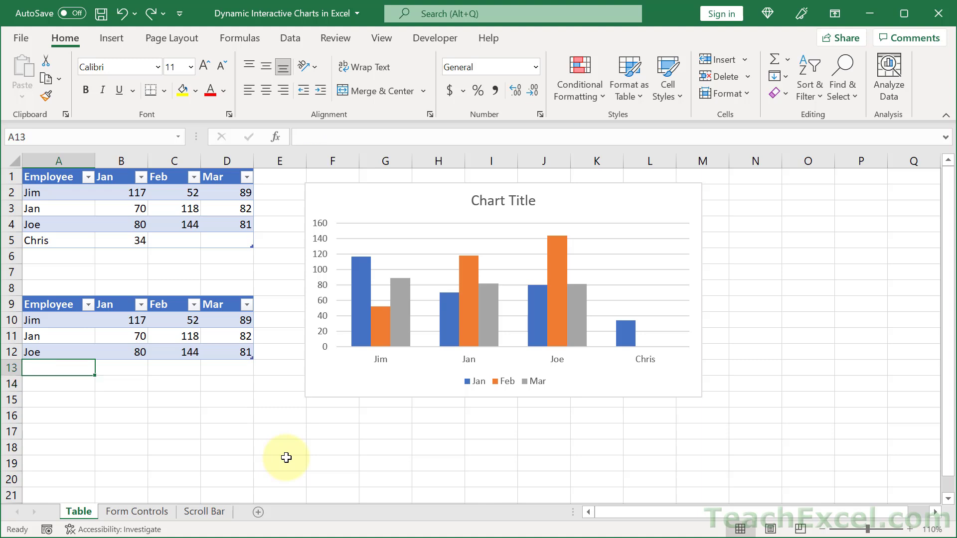
pyautogui.click(92, 306)
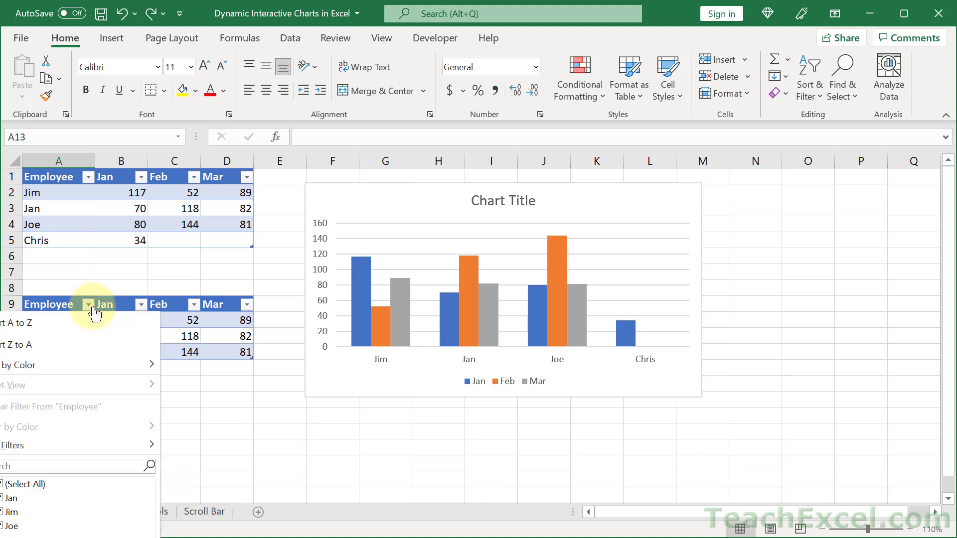
pyautogui.click(301, 457)
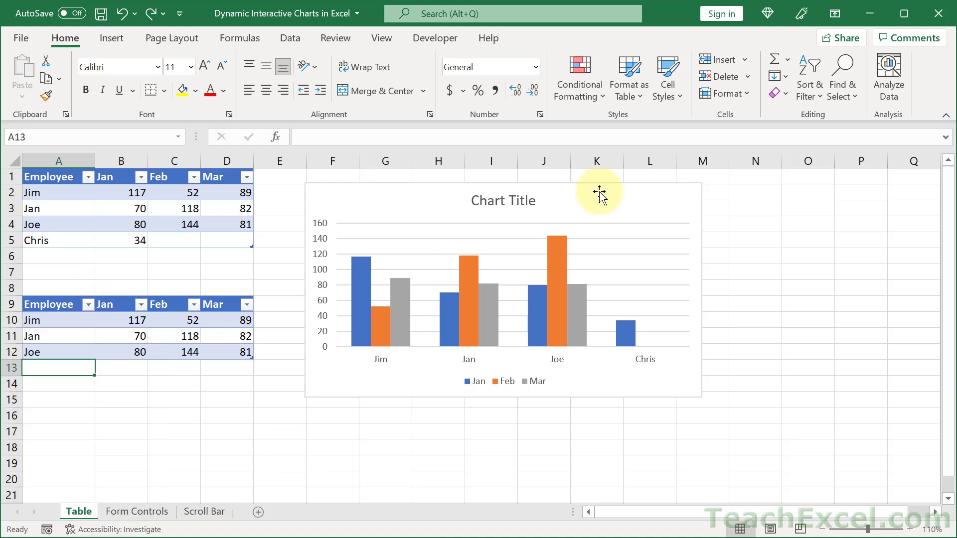
# Move the chart away from the tables to about column N and select cell B11 in the lower table
pyautogui.moveTo(574, 200); pyautogui.dragTo(935, 203)
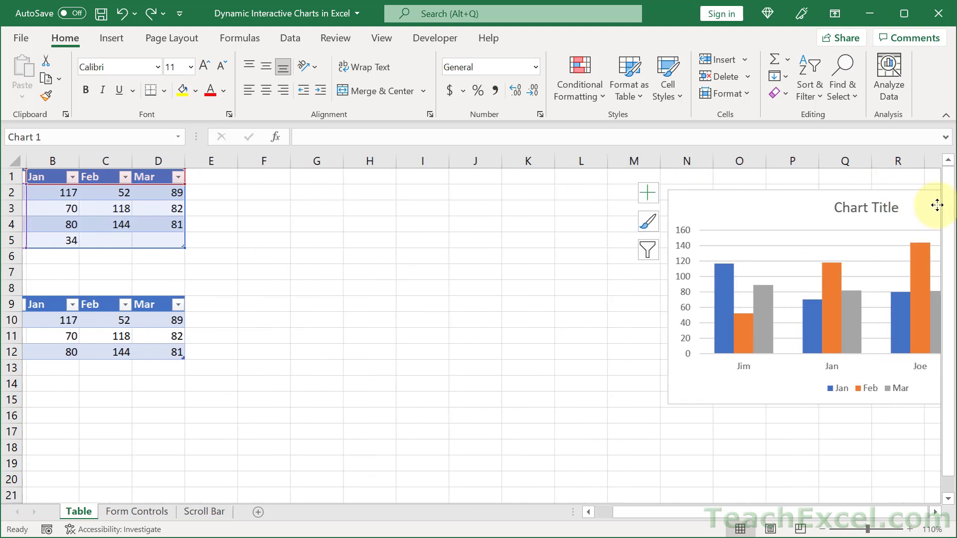
pyautogui.click(602, 507)
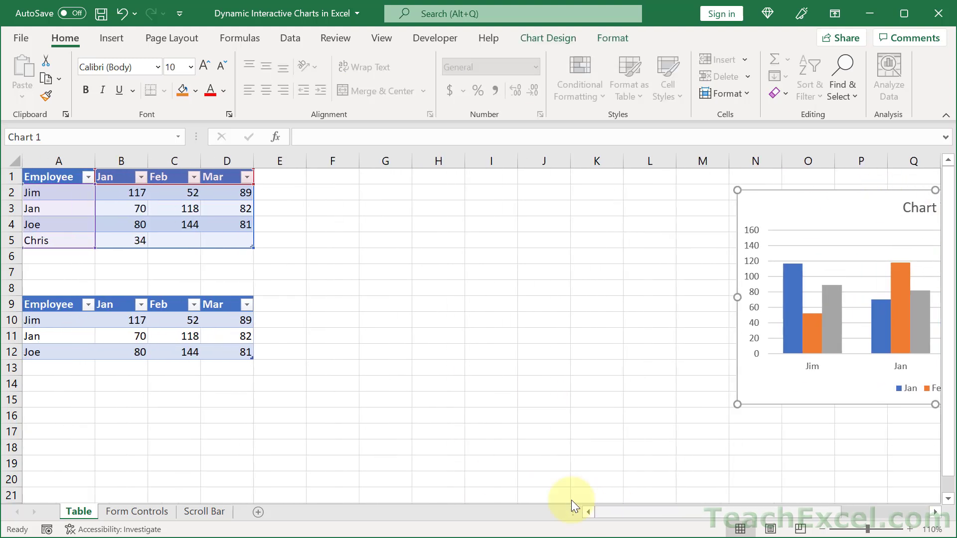
pyautogui.click(122, 342)
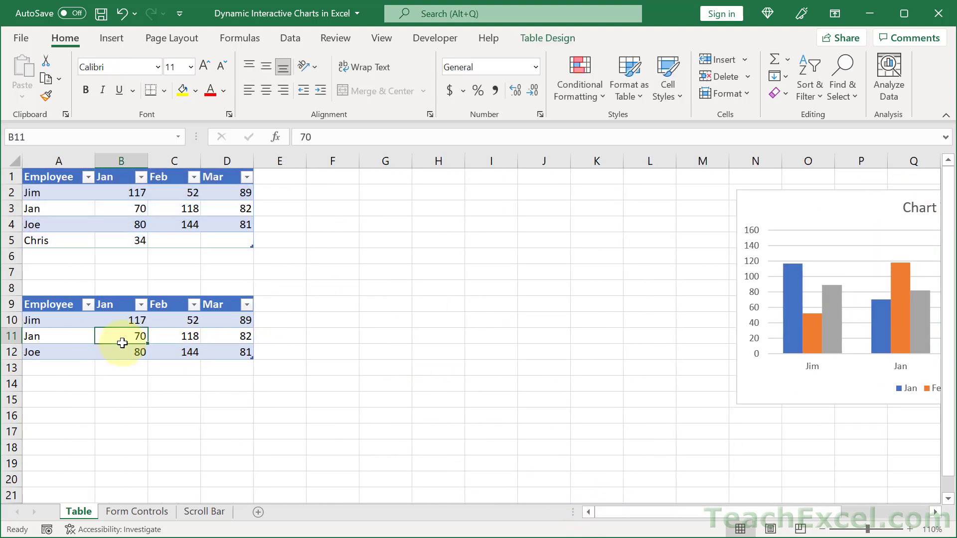
# Insert a 2-D clustered column chart from the lower table and place it beside the tables around columns F to L
pyautogui.click(115, 37)
pyautogui.click(395, 60)
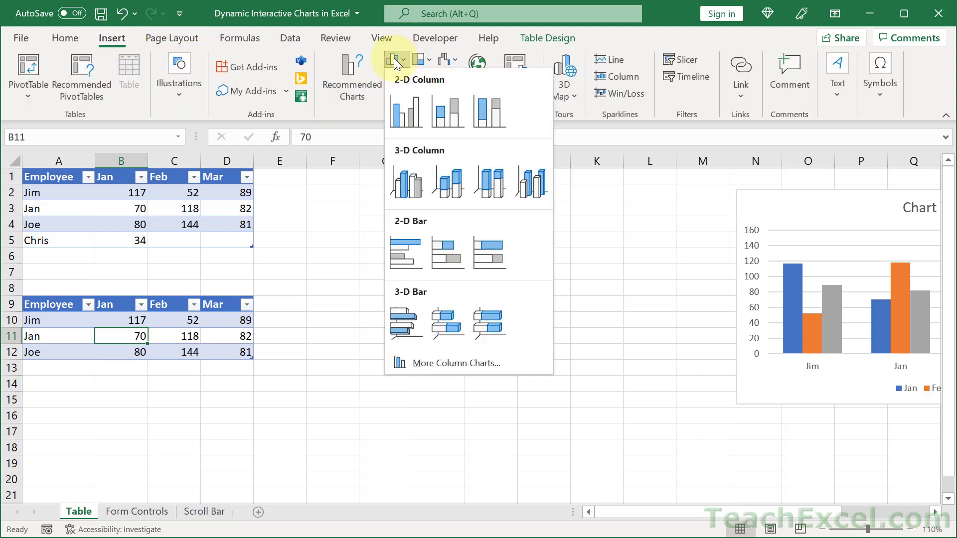
pyautogui.click(407, 105)
pyautogui.moveTo(565, 239); pyautogui.dragTo(575, 206)
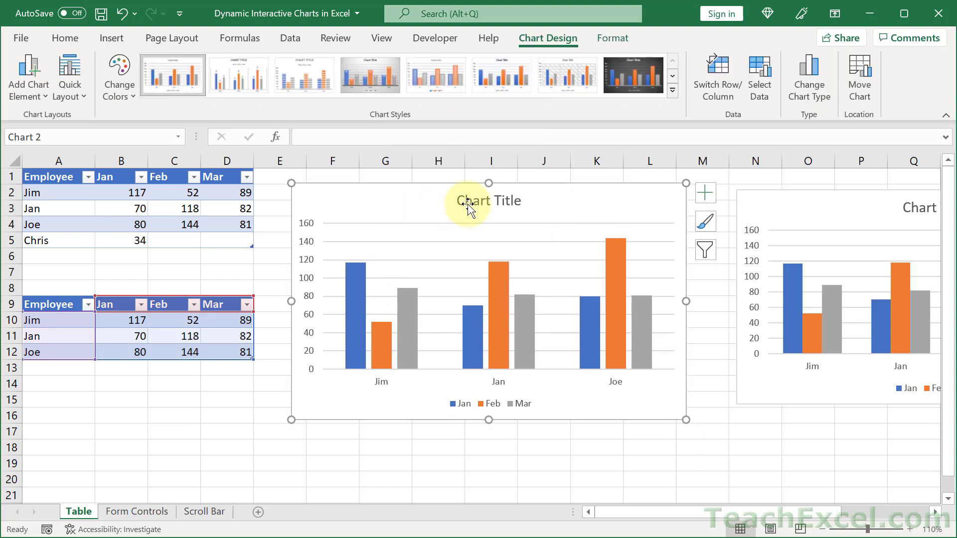
pyautogui.click(175, 398)
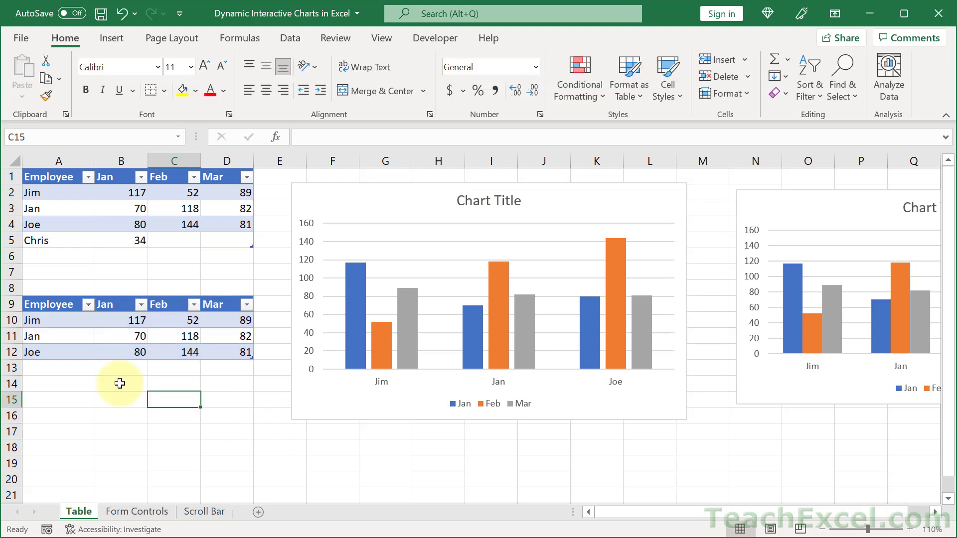
# Add an employee to the lower table in row 13, with the name in A13 and 12, 45 and 90 for Jan, Feb and Mar
pyautogui.click(82, 368)
pyautogui.write('Chris')
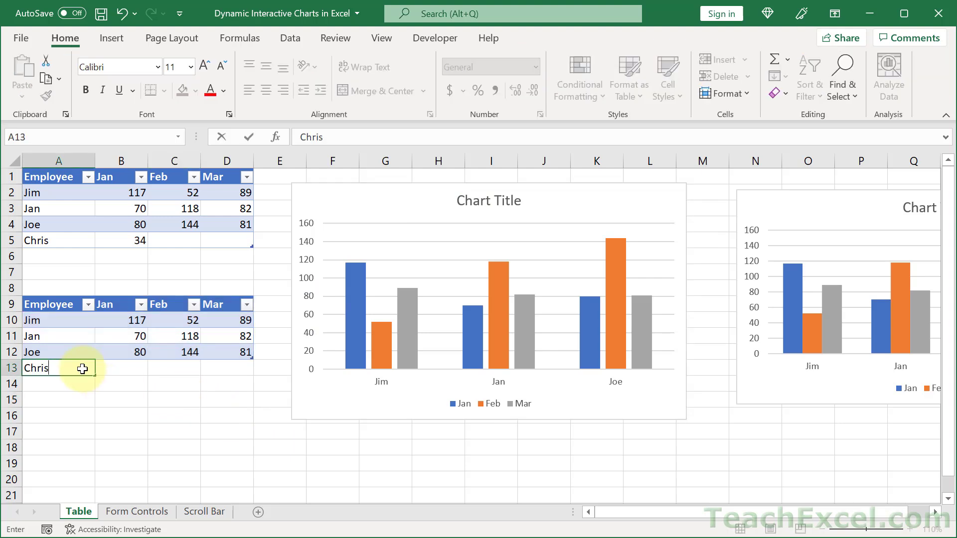
pyautogui.press('Tab')
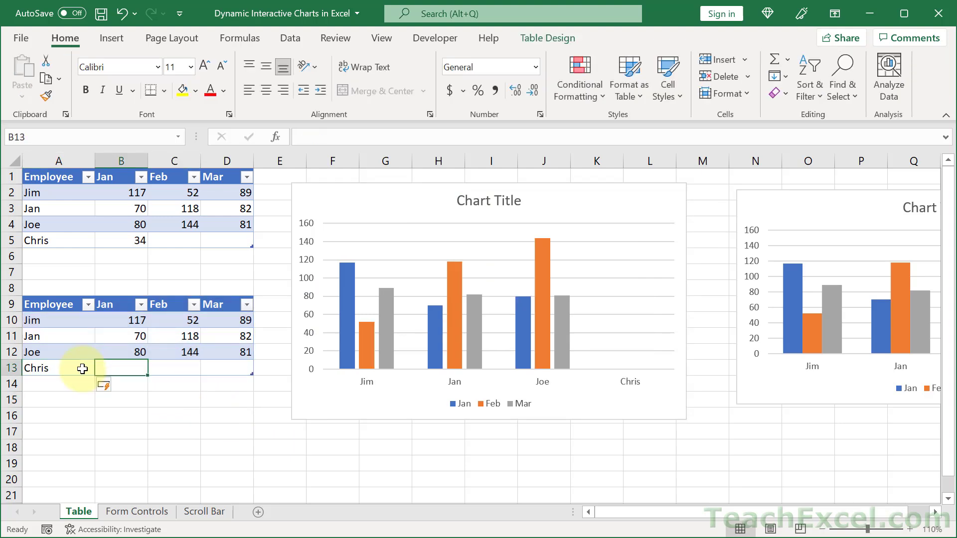
pyautogui.write('12')
pyautogui.press('Tab')
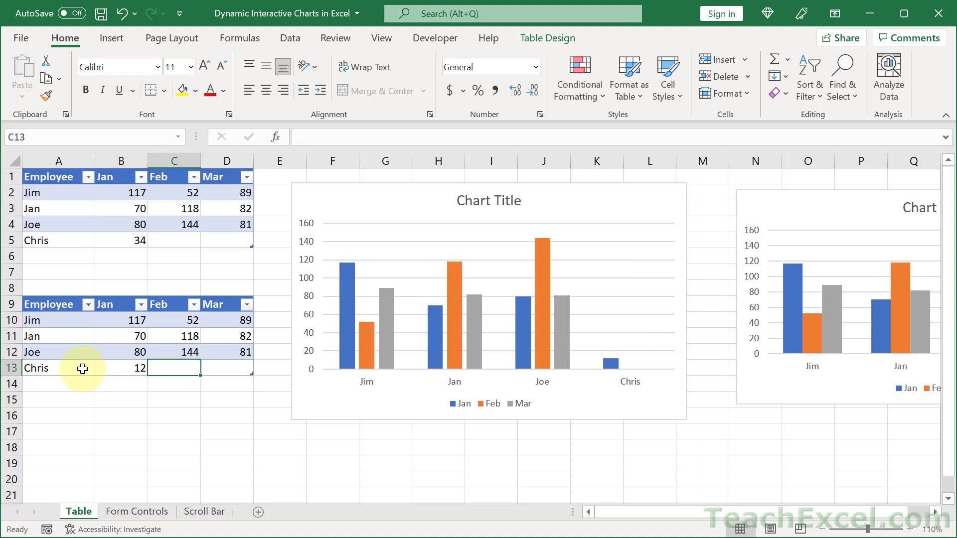
pyautogui.write('45')
pyautogui.press('Tab')
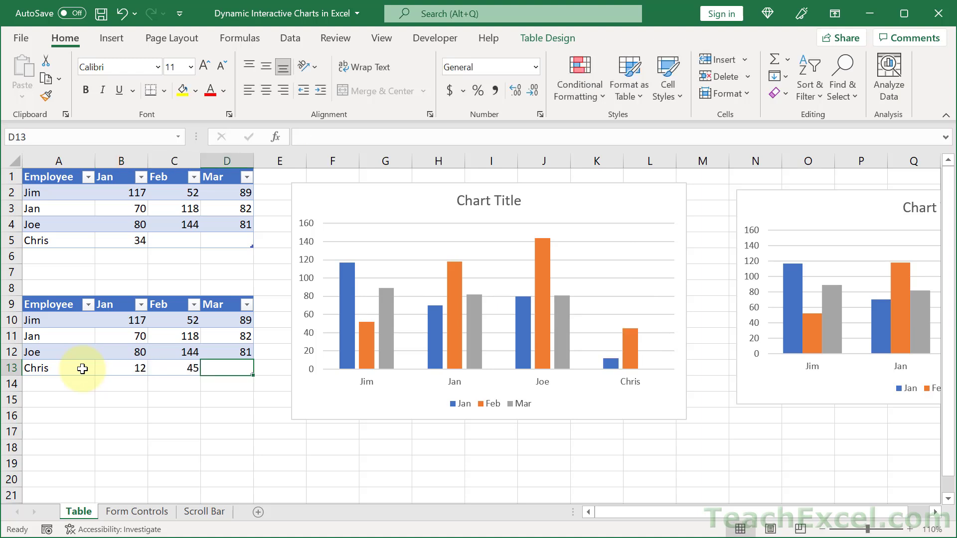
pyautogui.write('90')
pyautogui.press('Return')
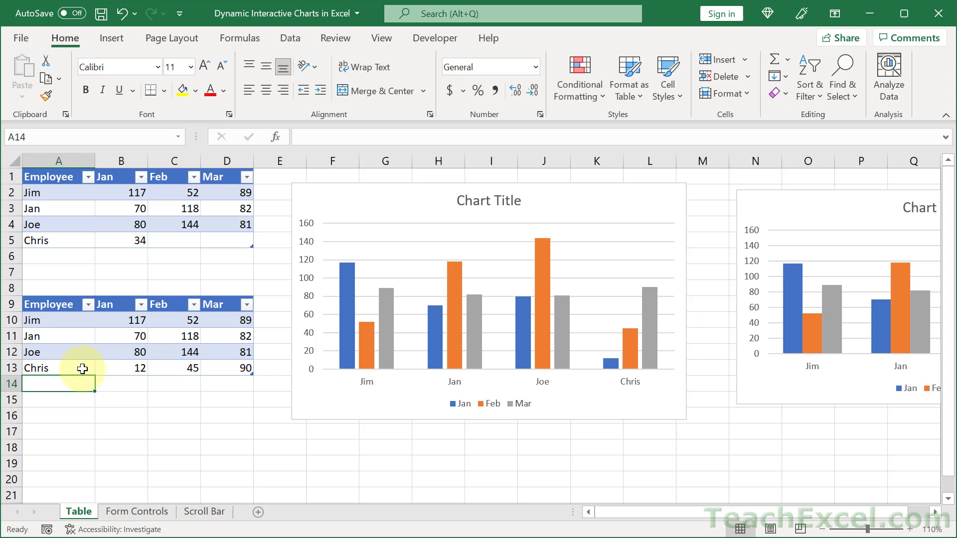
# Try filtering the lower table's Employee column to only the employees in rows 10 and 13, and undo the filter
pyautogui.click(87, 304)
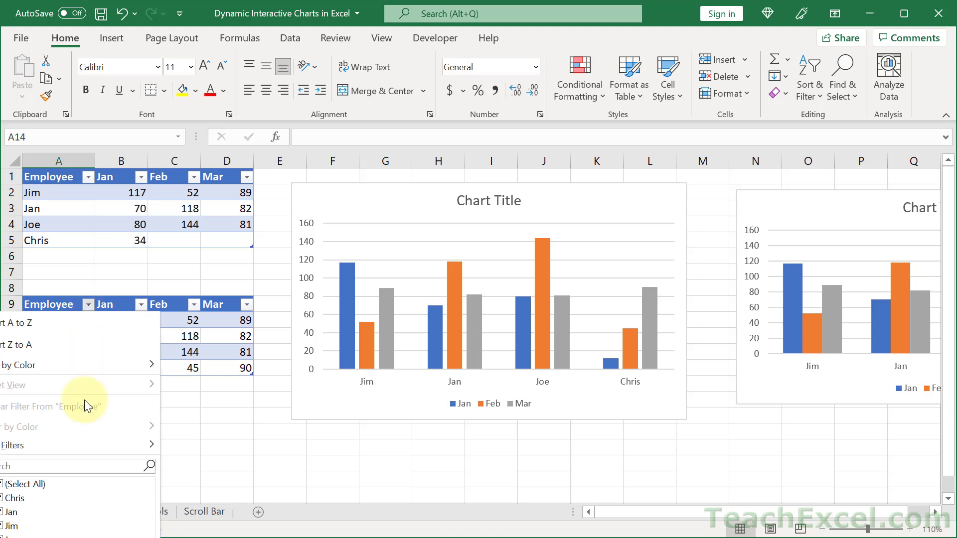
pyautogui.click(2, 484)
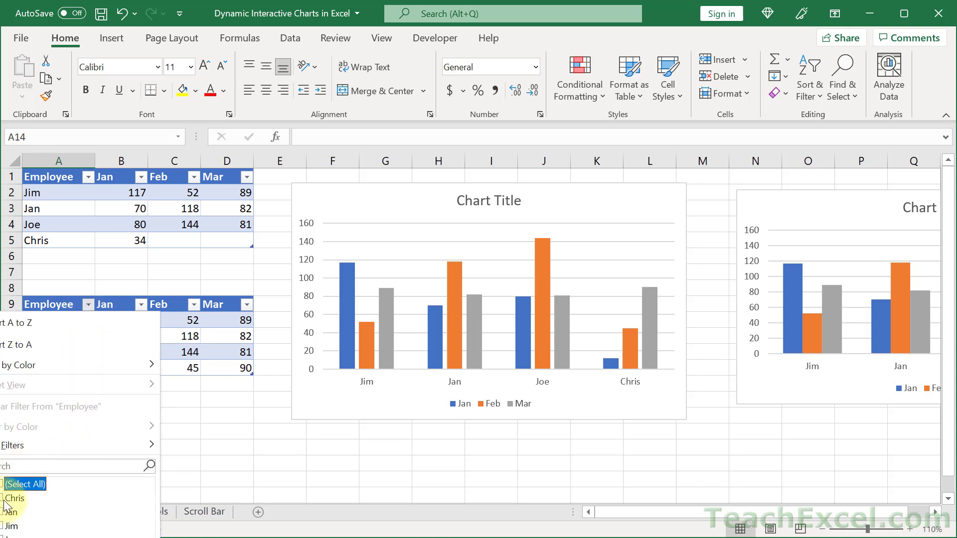
pyautogui.click(2, 498)
pyautogui.click(10, 526)
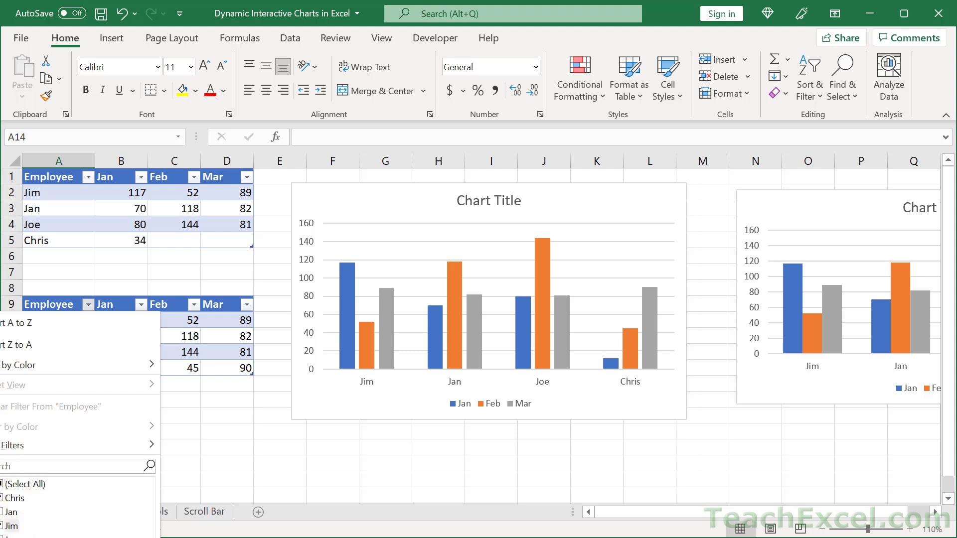
pyautogui.press('Return')
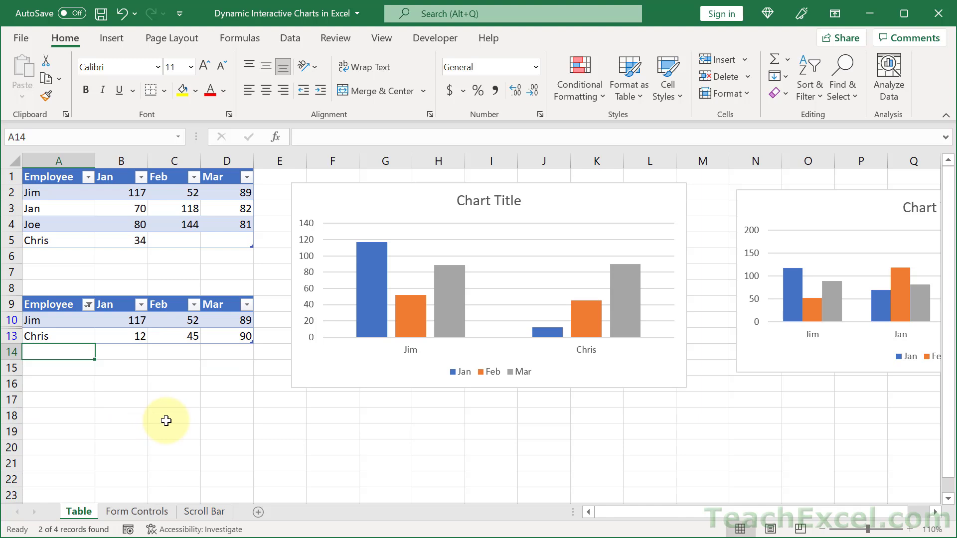
pyautogui.hotkey('ctrl', 'z')
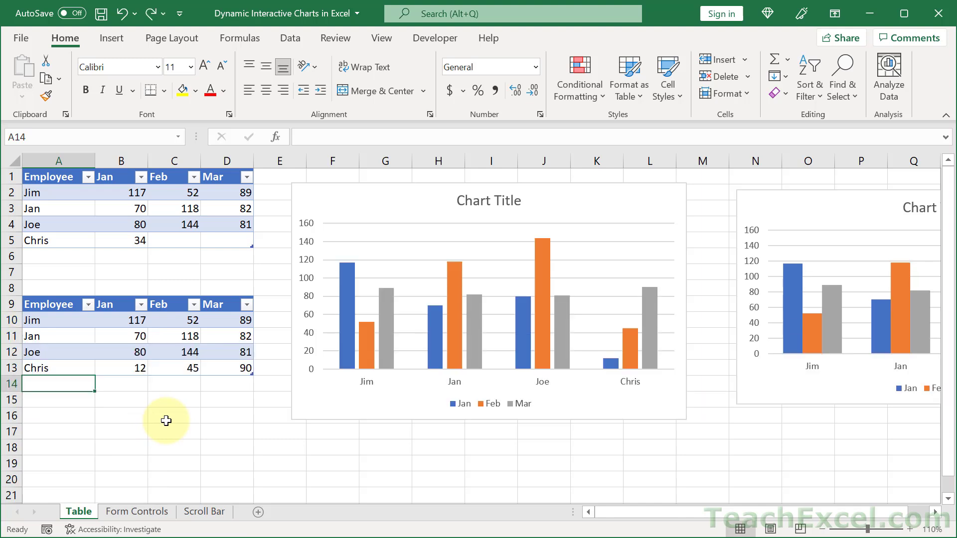
# Filter the lower table's Jan column with a Greater Than condition that keeps only rows 10 and 12
pyautogui.click(141, 305)
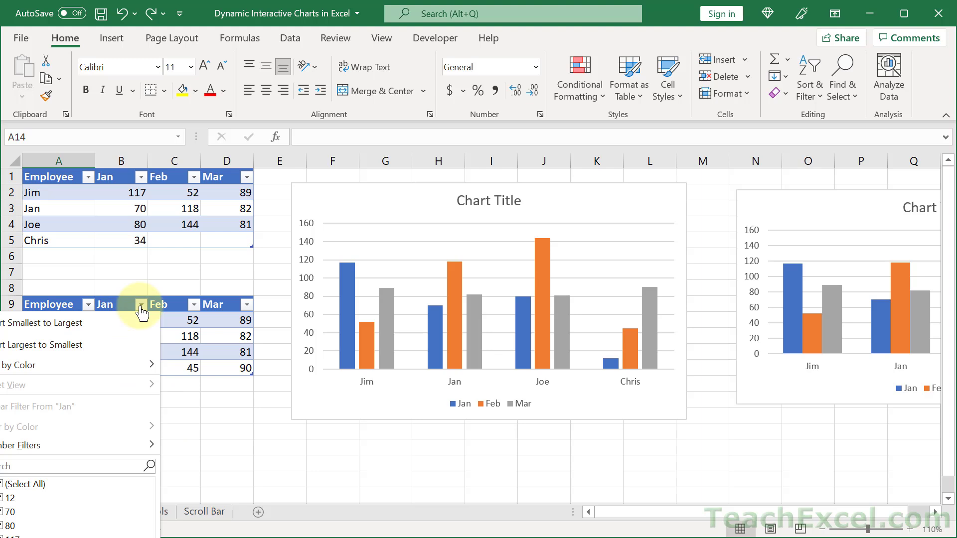
pyautogui.moveTo(138, 439)
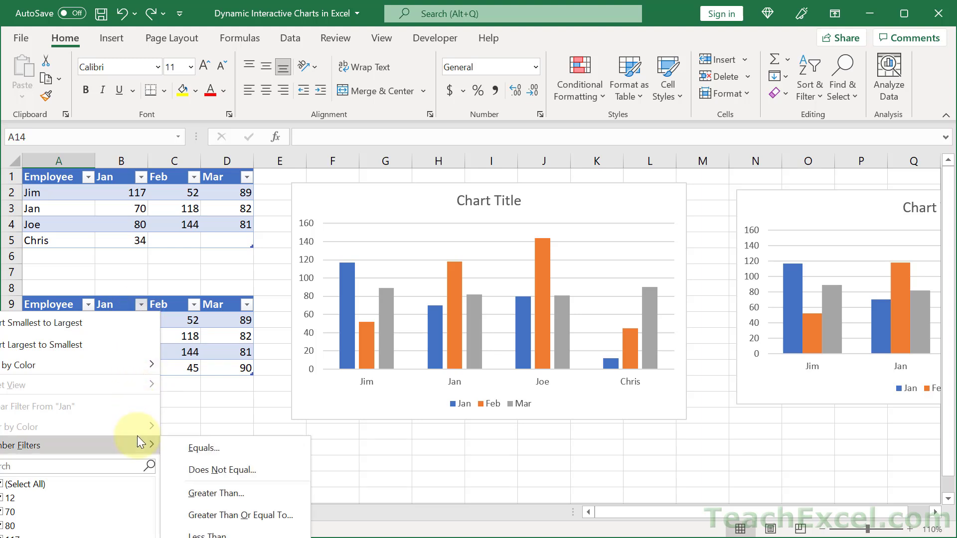
pyautogui.click(216, 493)
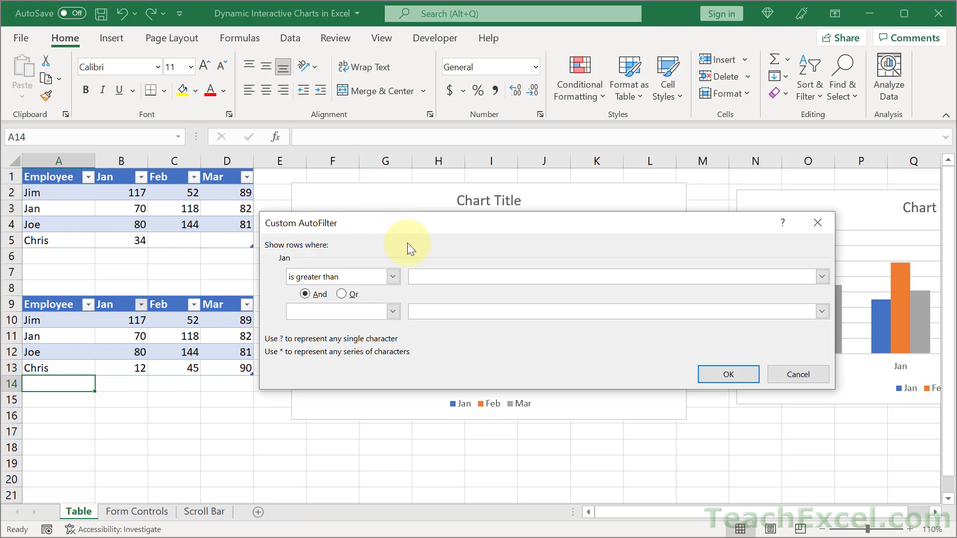
pyautogui.click(456, 281)
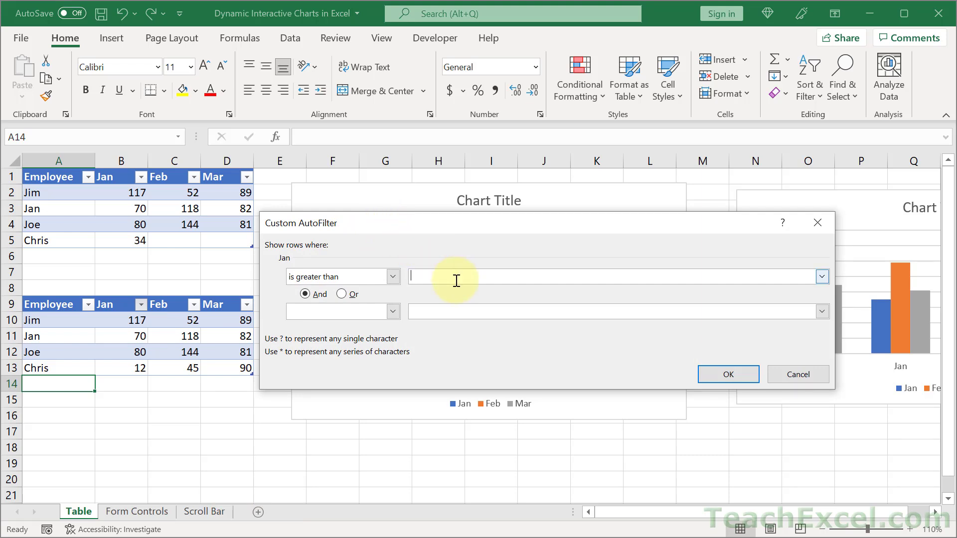
pyautogui.click(728, 375)
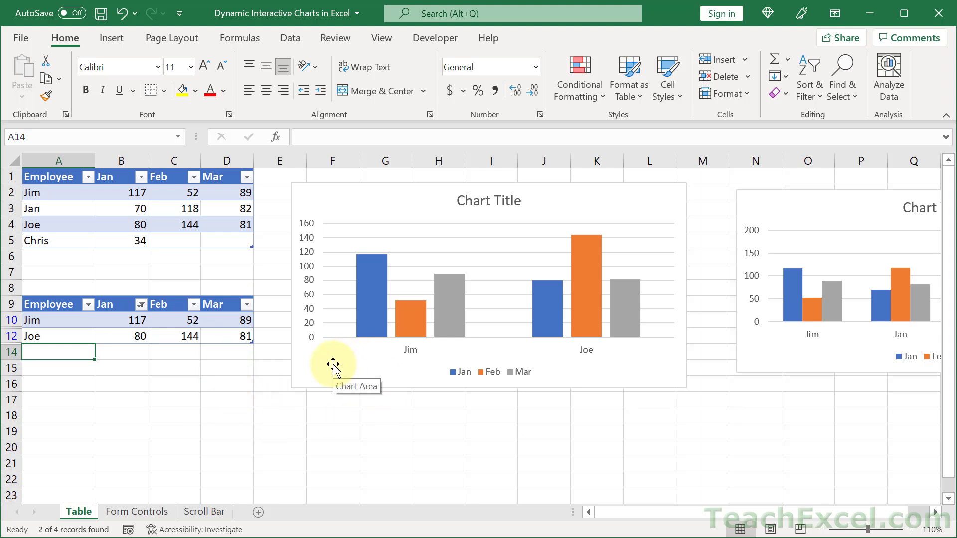
# Look at the Scroll Bar sheet, return to Form Controls, and examine the chart data in A9:D10 and the formula in A10
pyautogui.click(137, 511)
pyautogui.click(200, 511)
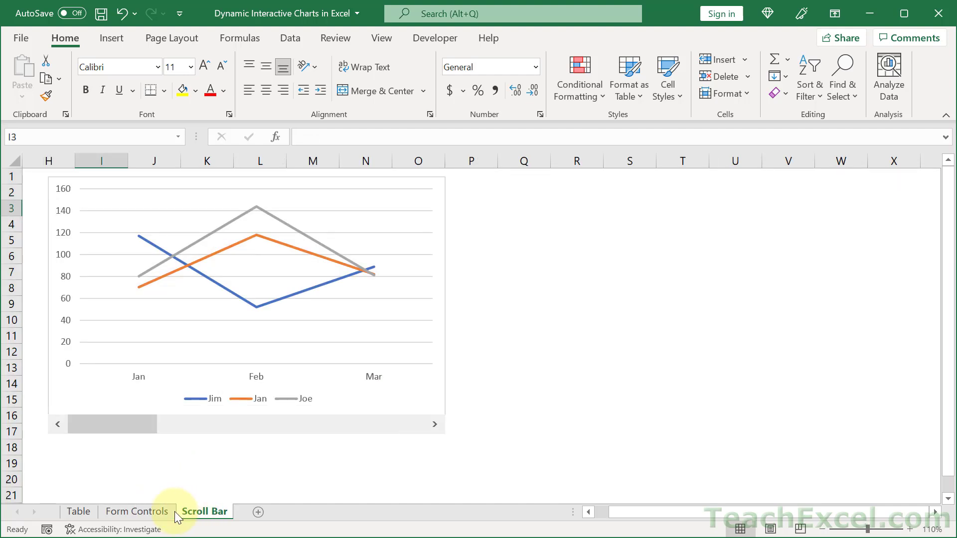
pyautogui.click(158, 515)
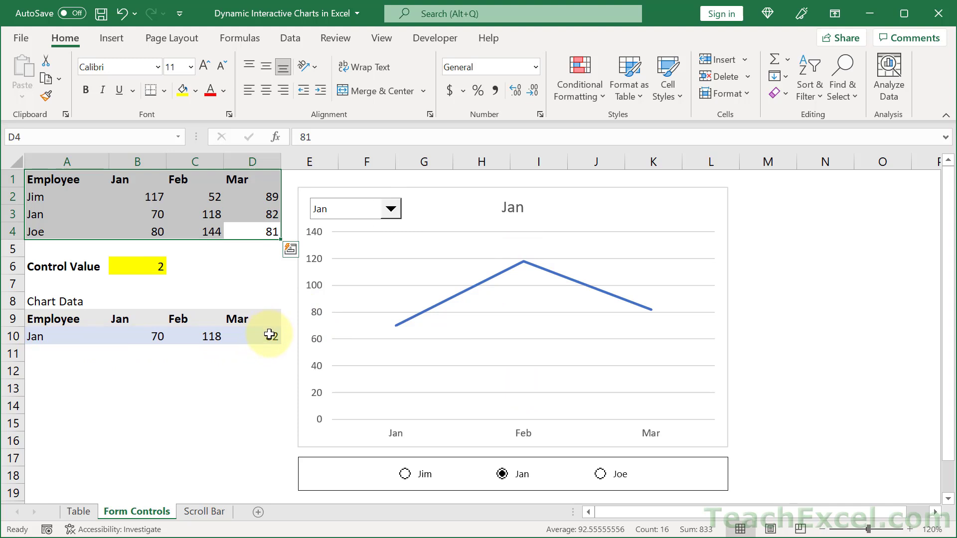
pyautogui.moveTo(67, 321); pyautogui.dragTo(255, 338)
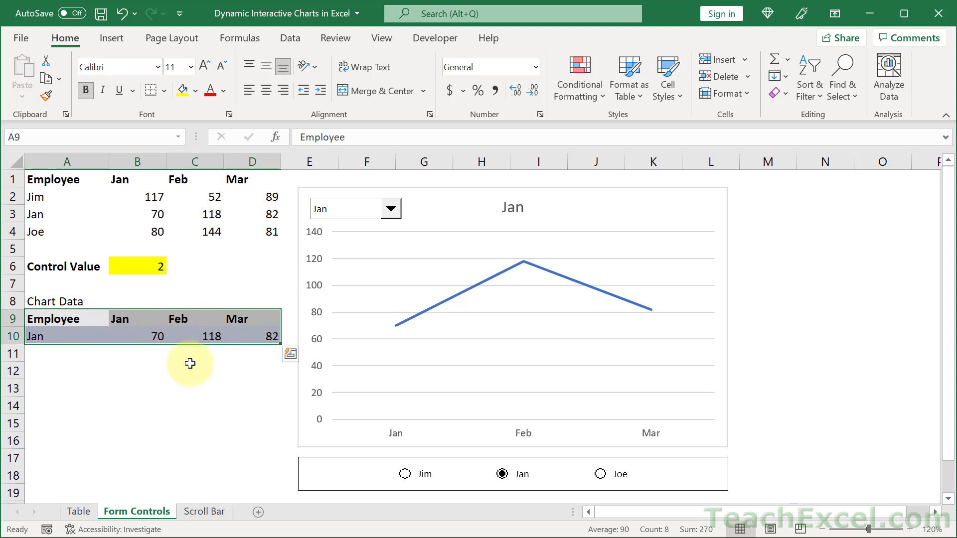
pyautogui.moveTo(53, 337); pyautogui.dragTo(269, 337)
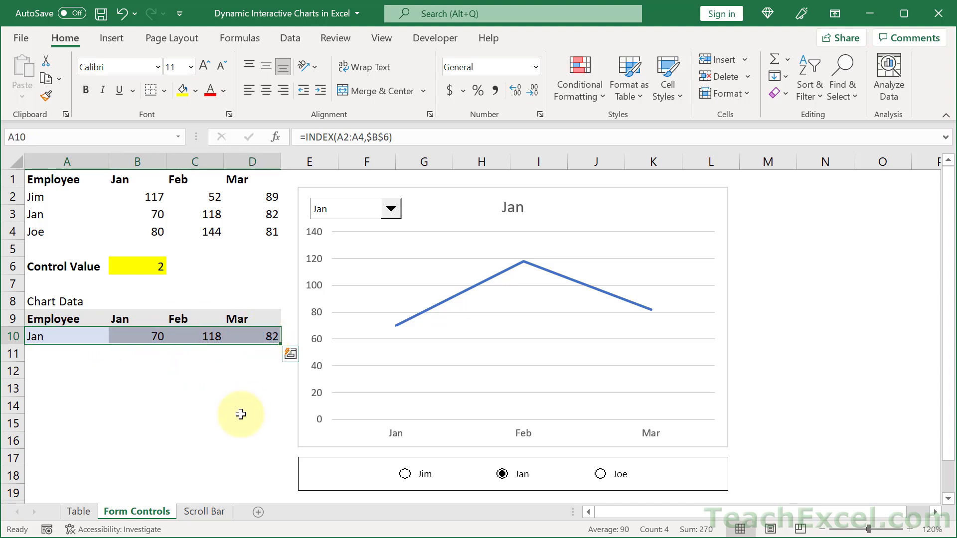
pyautogui.doubleClick(74, 335)
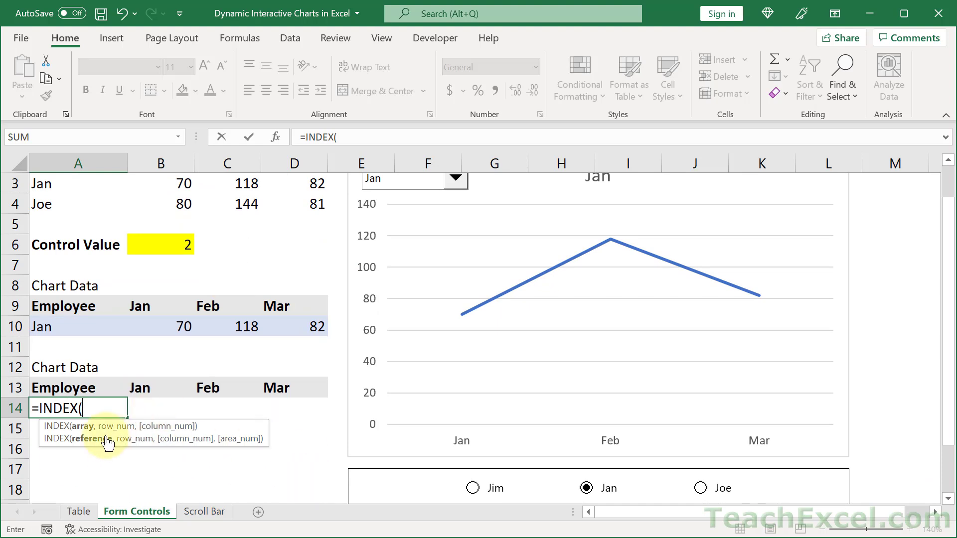
# Enter =INDEX(A2:A4,$B$6) in A14 and copy the formula across to D14
pyautogui.scroll(1, 145, 410)
pyautogui.moveTo(75, 203); pyautogui.dragTo(120, 245)
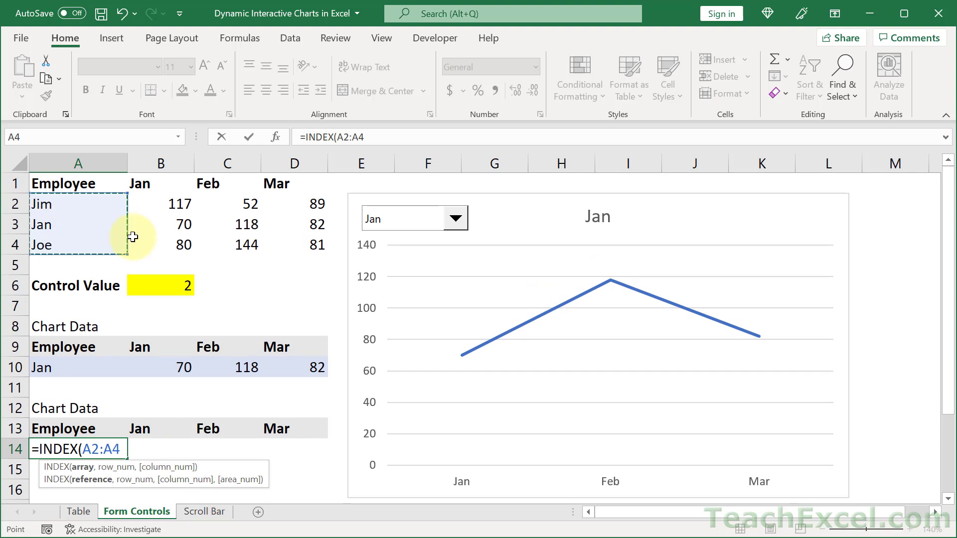
pyautogui.write(',')
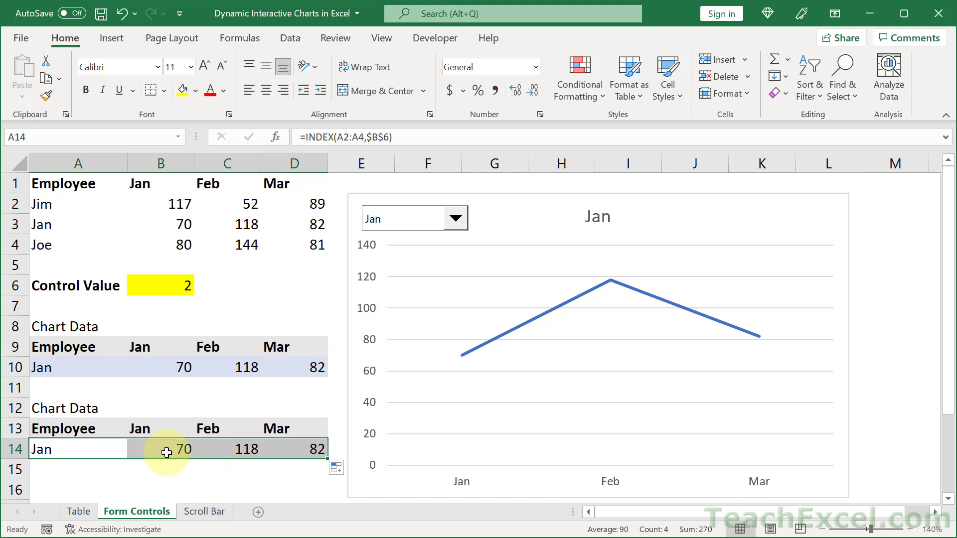
pyautogui.click(167, 449)
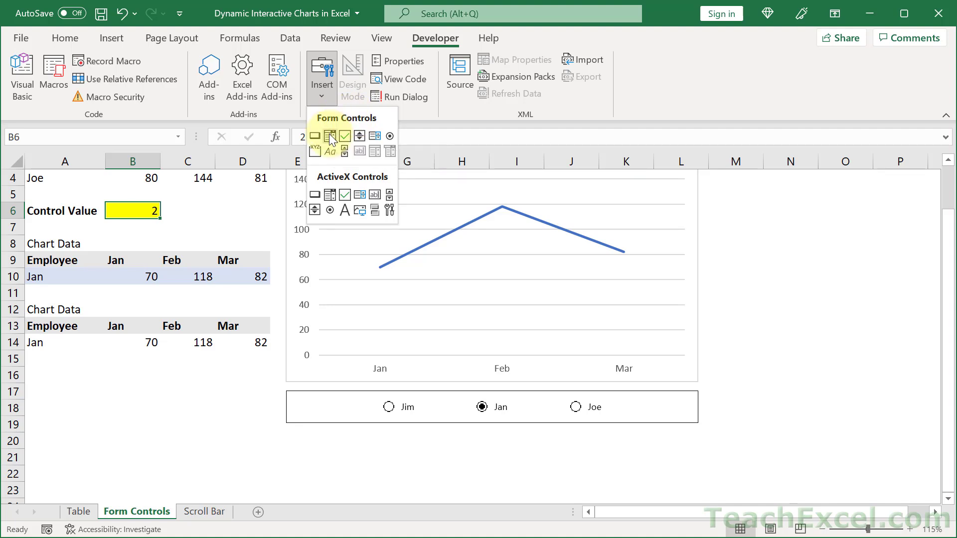
# Insert a combo box form control below row 14 with input range $A$2:$A$4 and cell link $B$6
pyautogui.click(329, 136)
pyautogui.rightClick(195, 393)
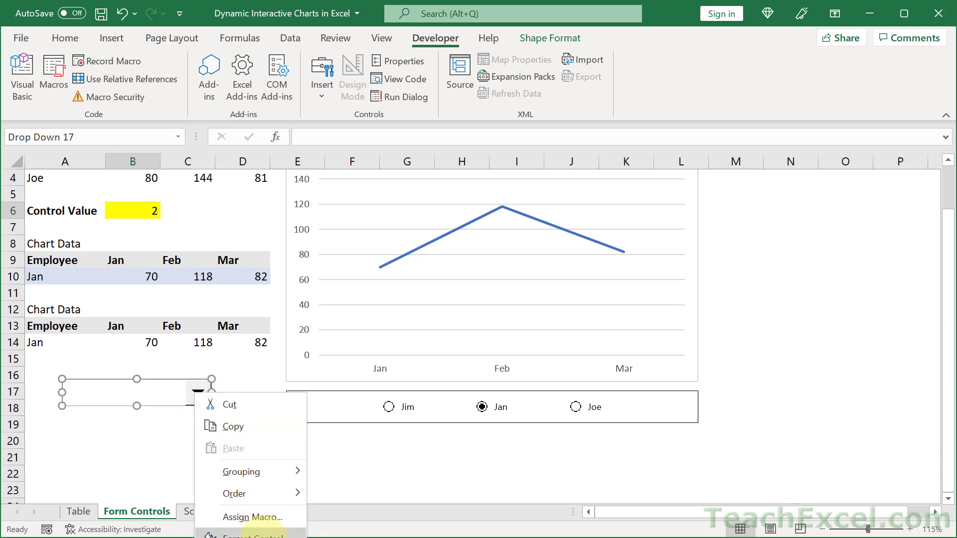
pyautogui.click(254, 534)
pyautogui.click(482, 196)
pyautogui.scroll(1, 254, 375)
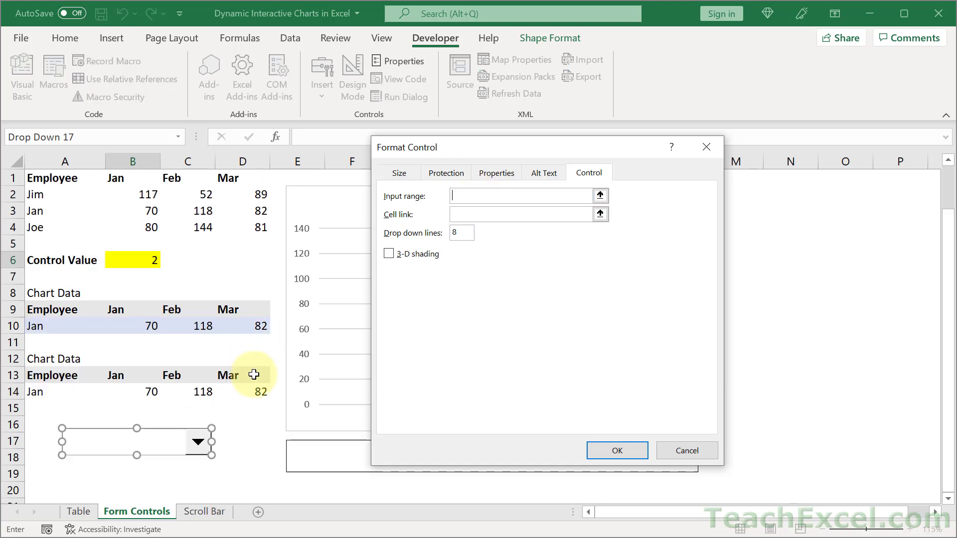
pyautogui.moveTo(46, 195); pyautogui.dragTo(48, 227)
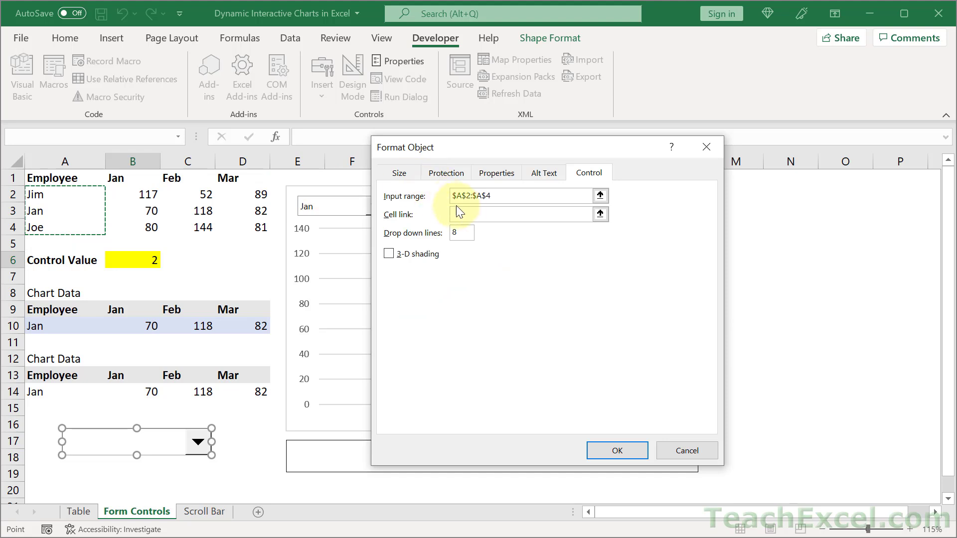
pyautogui.click(469, 215)
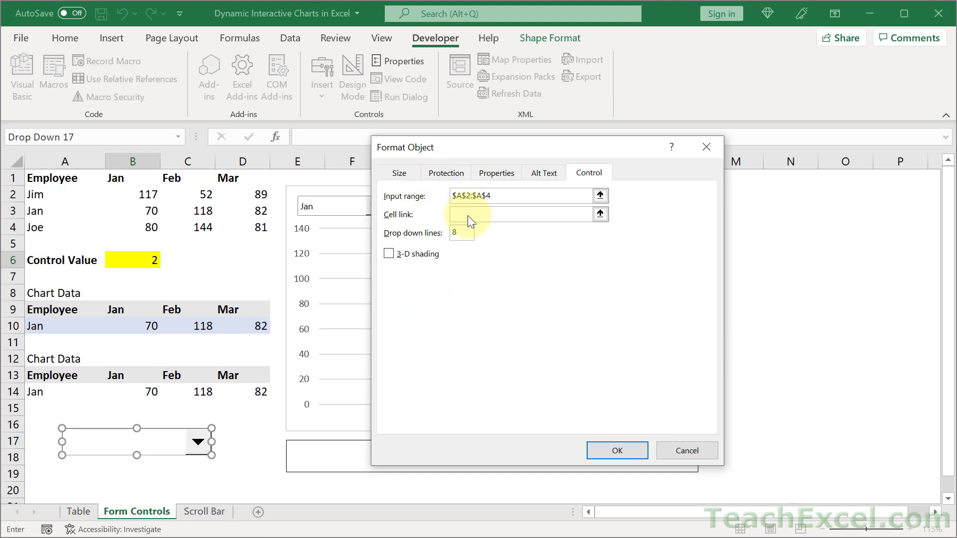
pyautogui.click(136, 262)
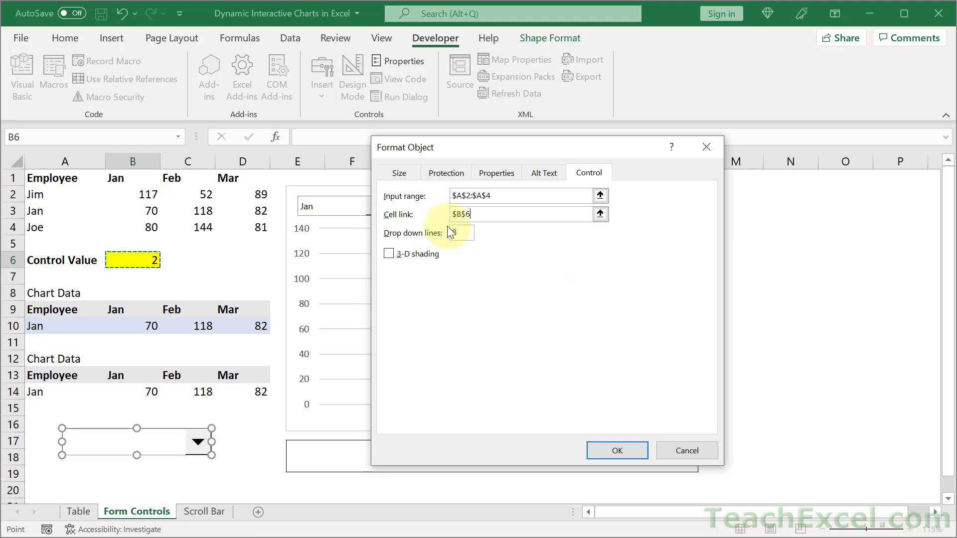
pyautogui.click(616, 450)
pyautogui.click(242, 473)
# Test the new combo box by choosing the first, second and third employees in turn and checking the chart's response
pyautogui.click(199, 442)
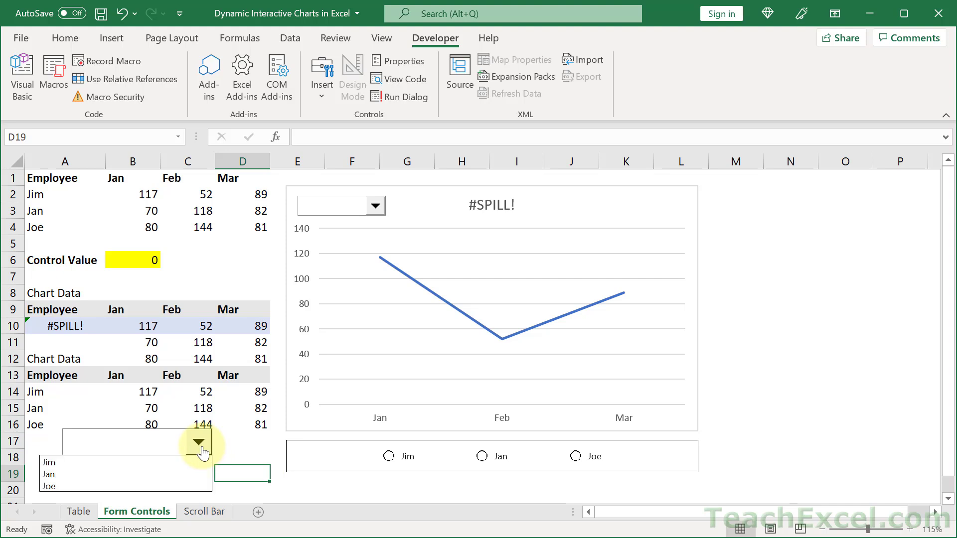
pyautogui.click(77, 462)
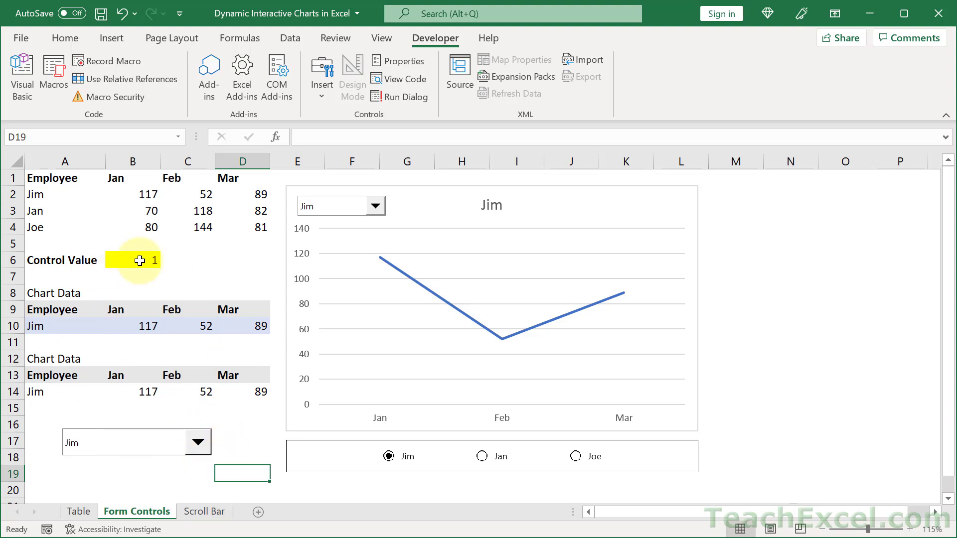
pyautogui.click(199, 446)
pyautogui.click(123, 473)
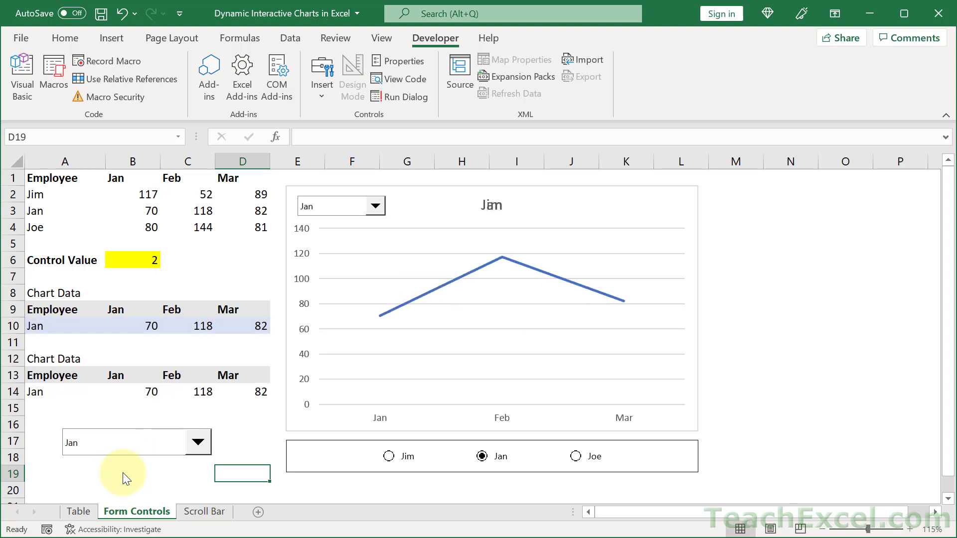
pyautogui.click(199, 445)
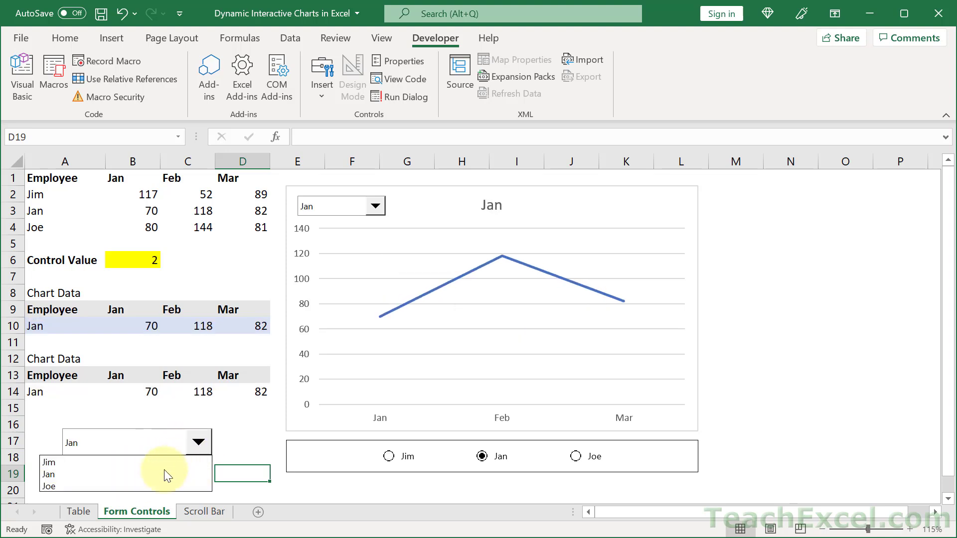
pyautogui.click(131, 486)
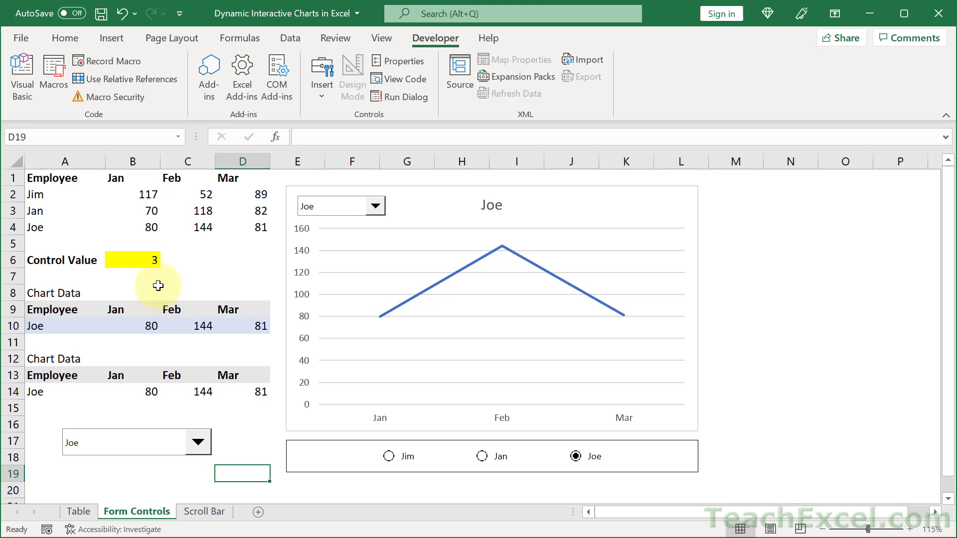
# Set the Control Value in B6 to 1 to show the first employee in the chart and the combo box
pyautogui.click(142, 260)
pyautogui.write('1')
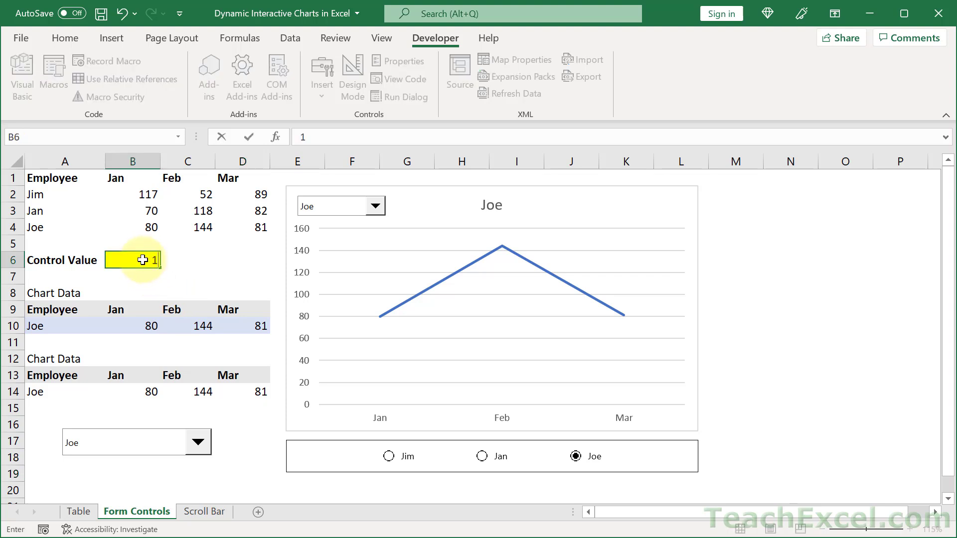
pyautogui.press('Return')
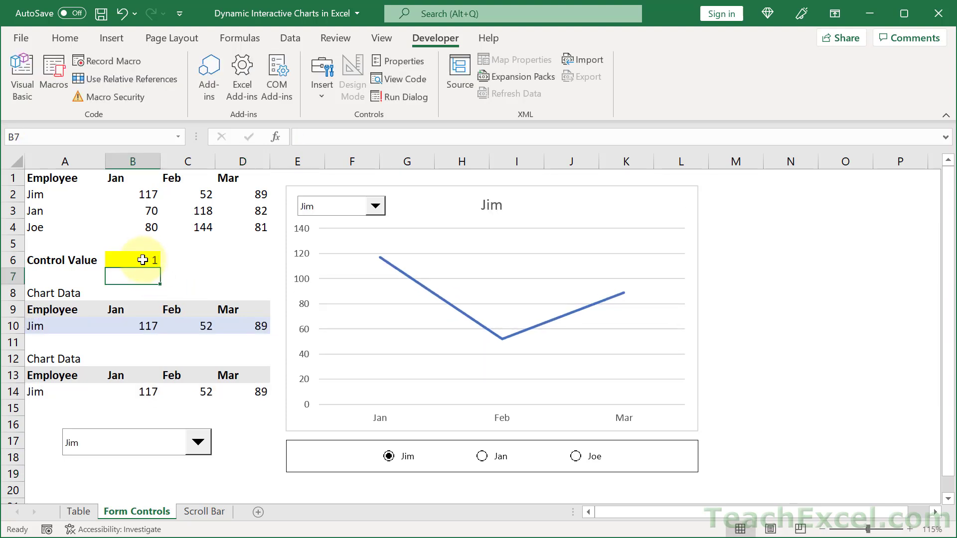
# Move the new combo box onto the chart's upper-right corner and shrink it to fit beside the chart title
pyautogui.rightClick(171, 443)
pyautogui.press('Escape')
pyautogui.moveTo(159, 442); pyautogui.dragTo(645, 203)
pyautogui.moveTo(532, 205); pyautogui.dragTo(566, 205)
pyautogui.moveTo(630, 204); pyautogui.dragTo(653, 204)
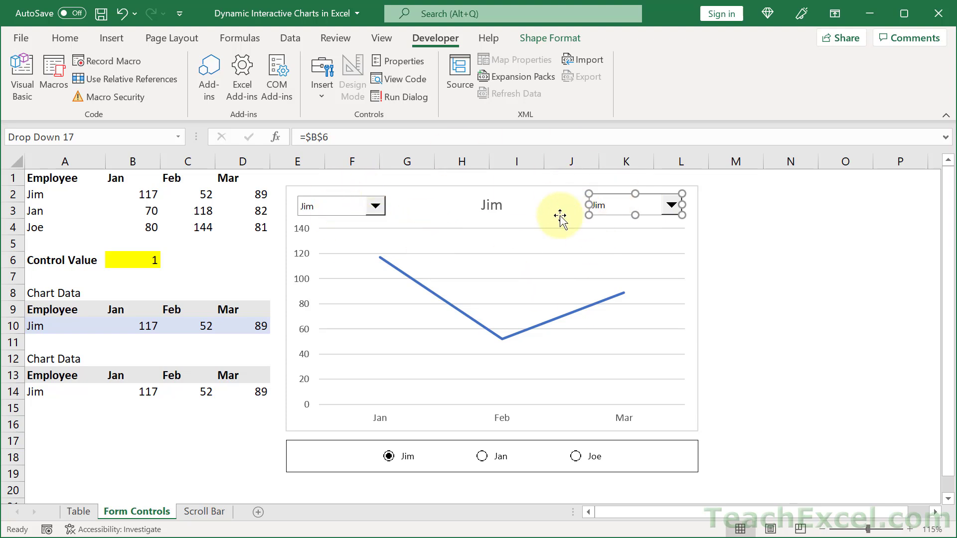
# Check the chart's stacking order options and group the chart with the new combo box
pyautogui.rightClick(509, 215)
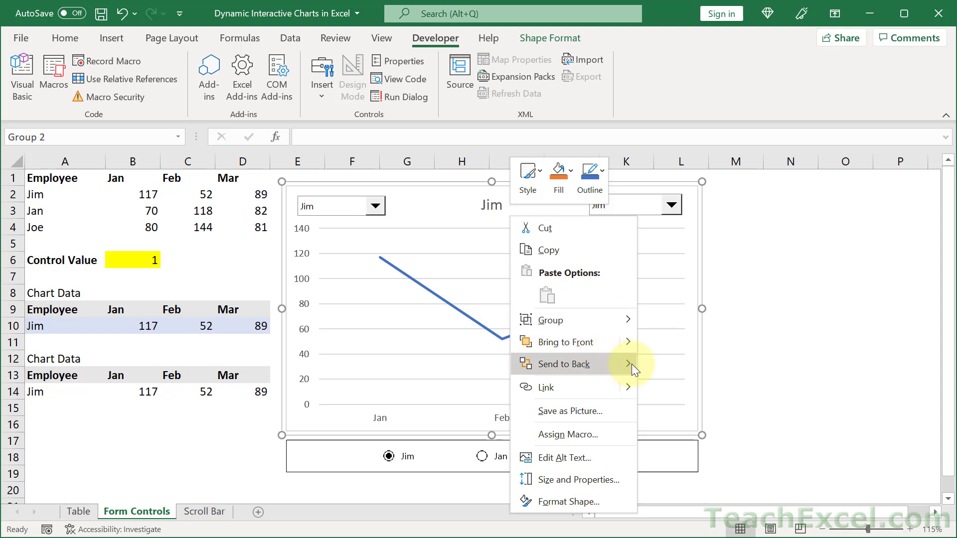
pyautogui.moveTo(631, 364)
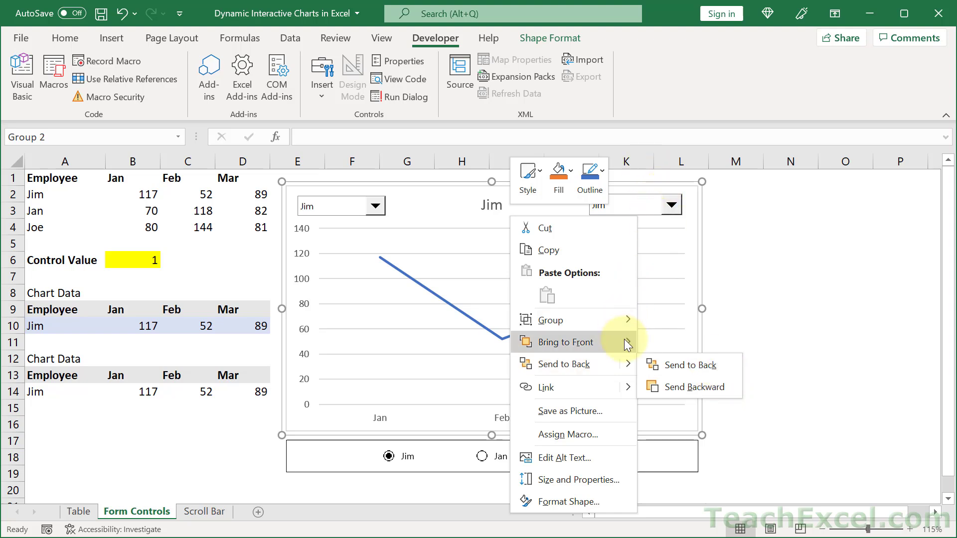
pyautogui.moveTo(627, 344)
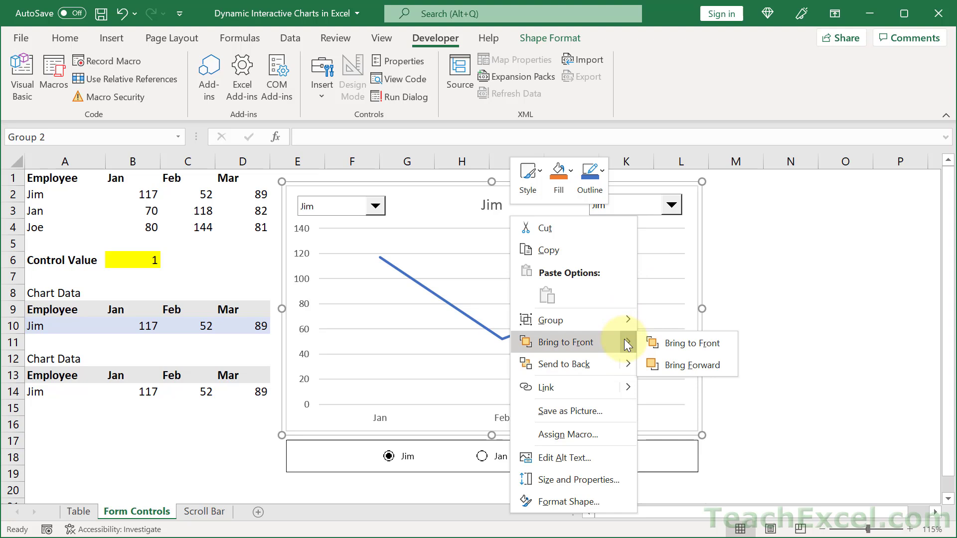
pyautogui.click(452, 223)
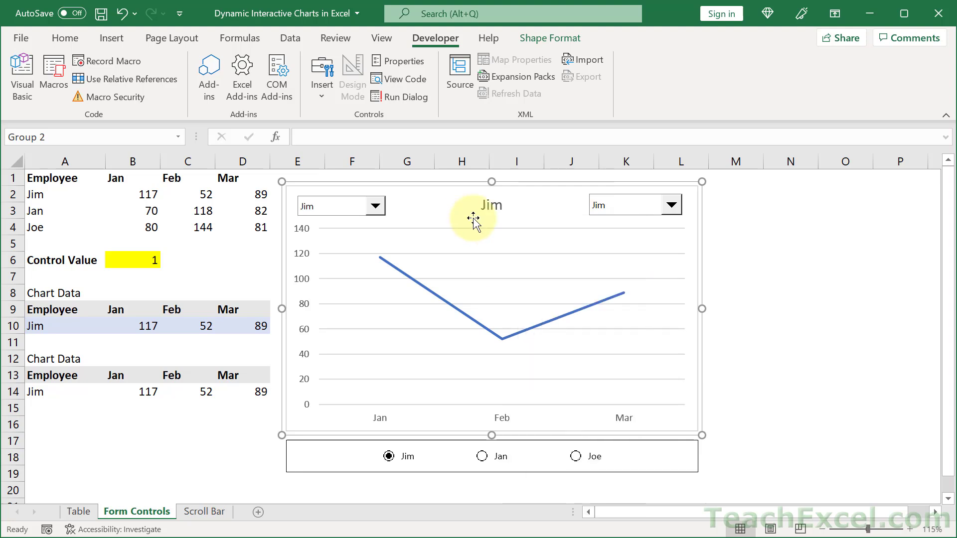
pyautogui.click(606, 215)
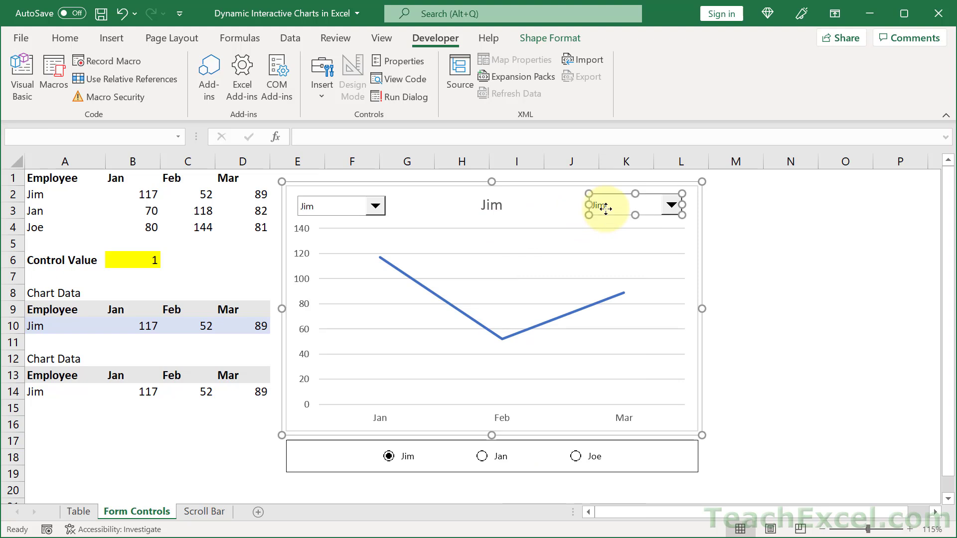
pyautogui.rightClick(605, 209)
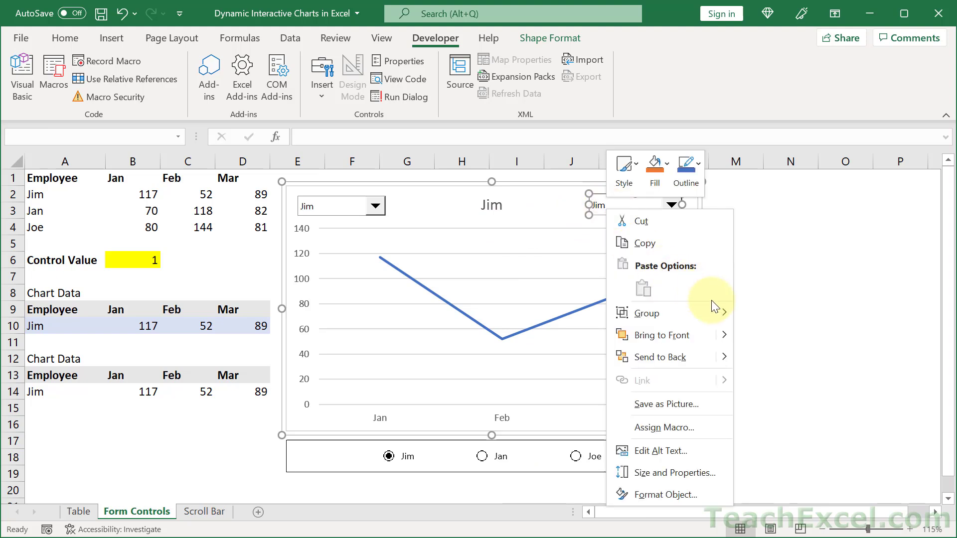
pyautogui.moveTo(713, 318)
pyautogui.click(770, 313)
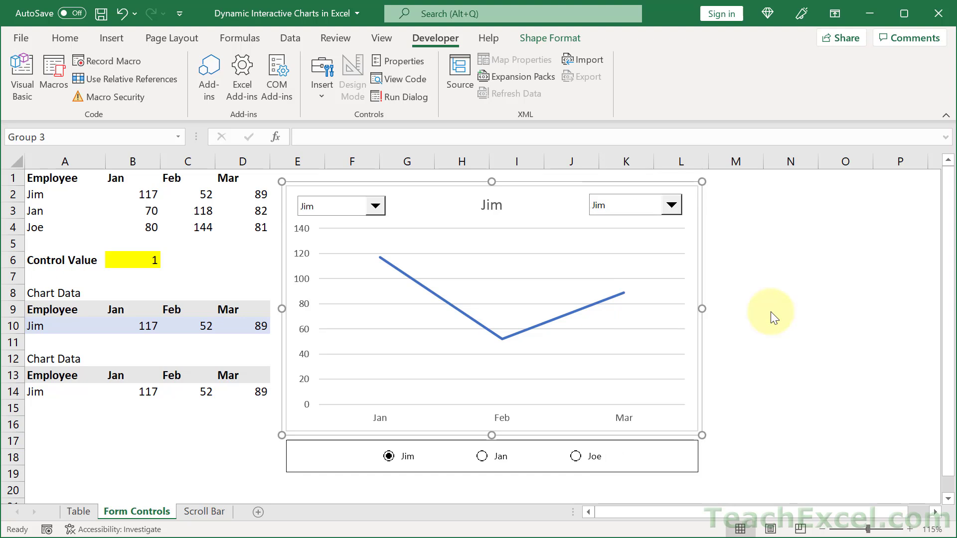
# Try moving the grouped chart and combo boxes together, and return the group to its original position
pyautogui.click(773, 247)
pyautogui.click(532, 215)
pyautogui.moveTo(531, 215); pyautogui.dragTo(603, 221)
pyautogui.moveTo(598, 272); pyautogui.dragTo(534, 205)
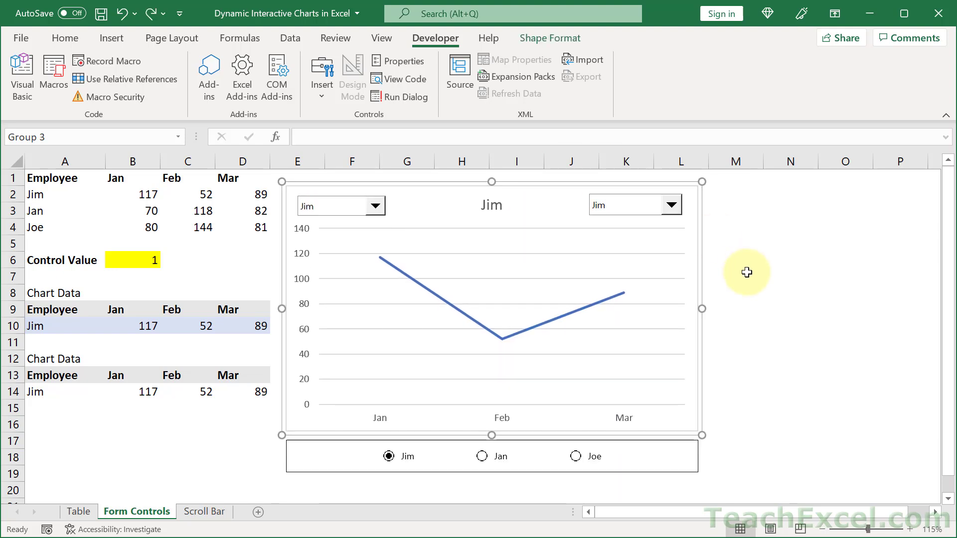
# Insert a group box form control below the second chart data table, spanning roughly B19 to D24
pyautogui.scroll(-4, 746, 271)
pyautogui.scroll(2, 481, 275)
pyautogui.click(322, 75)
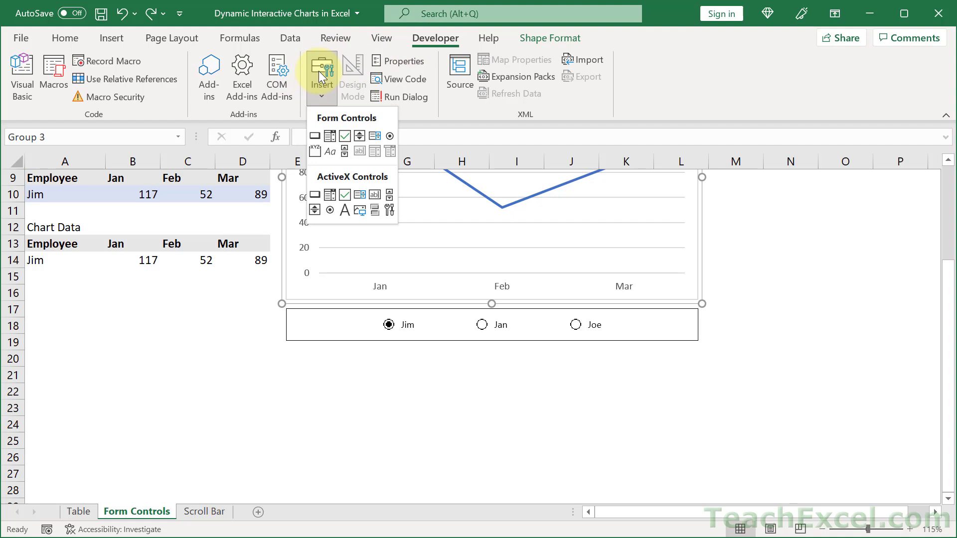
pyautogui.click(314, 150)
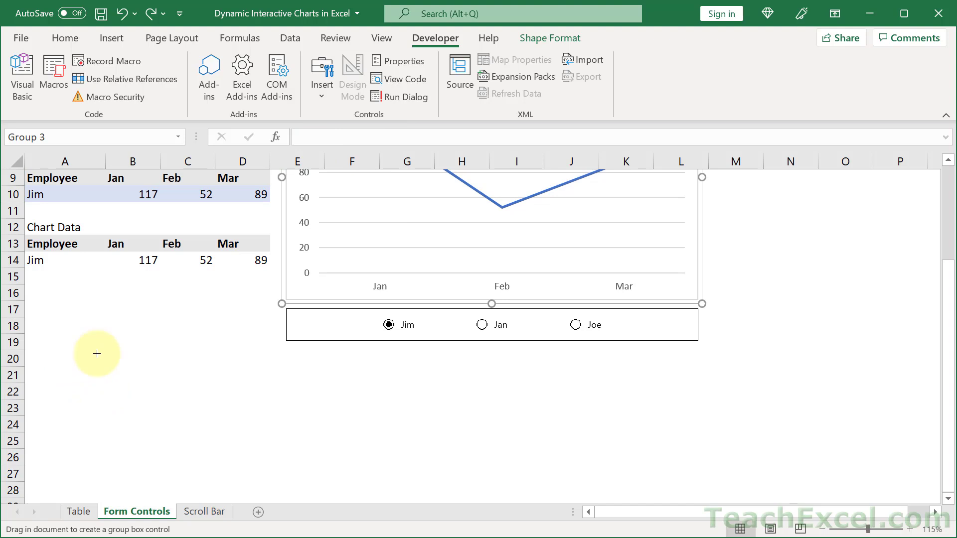
pyautogui.moveTo(109, 336); pyautogui.dragTo(245, 437)
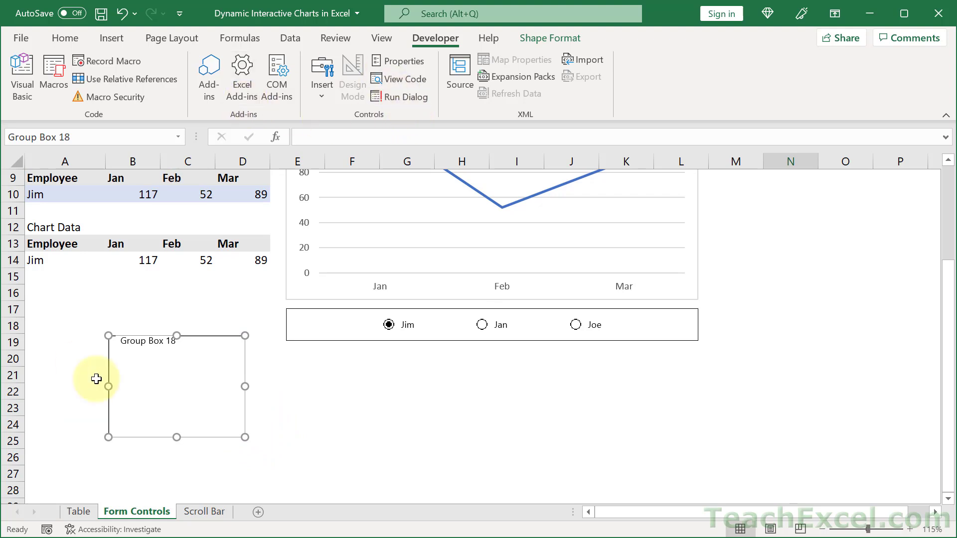
# Clear the default caption text from the new group box
pyautogui.click(129, 343)
pyautogui.press('Delete')
pyautogui.press('Delete')
pyautogui.press('Delete')
pyautogui.press('Delete')
pyautogui.press('Delete')
pyautogui.press('Delete')
pyautogui.press('Delete')
pyautogui.press('Delete')
pyautogui.press('Delete')
pyautogui.press('Delete')
pyautogui.press('Delete')
pyautogui.press('Delete')
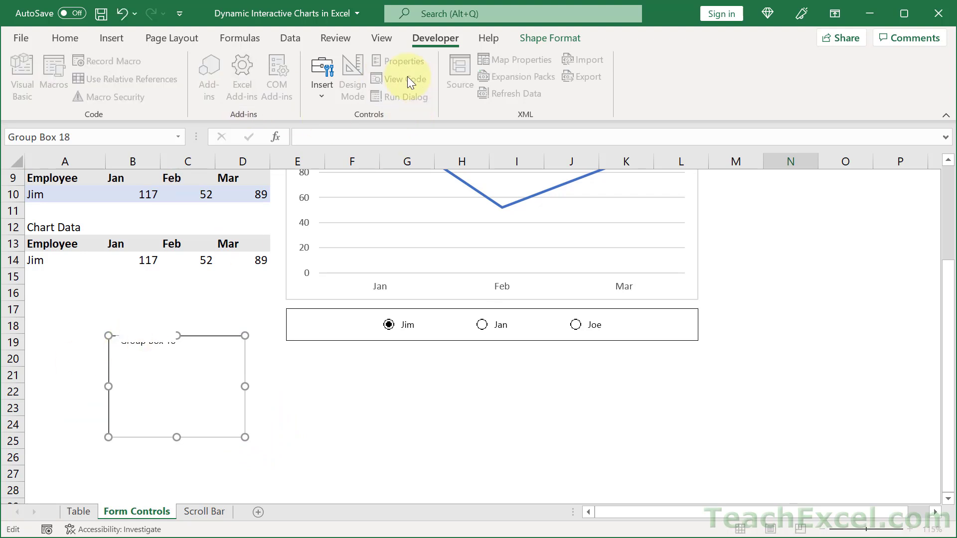
# Start inserting an option button form control for placement inside the new group box
pyautogui.click(313, 68)
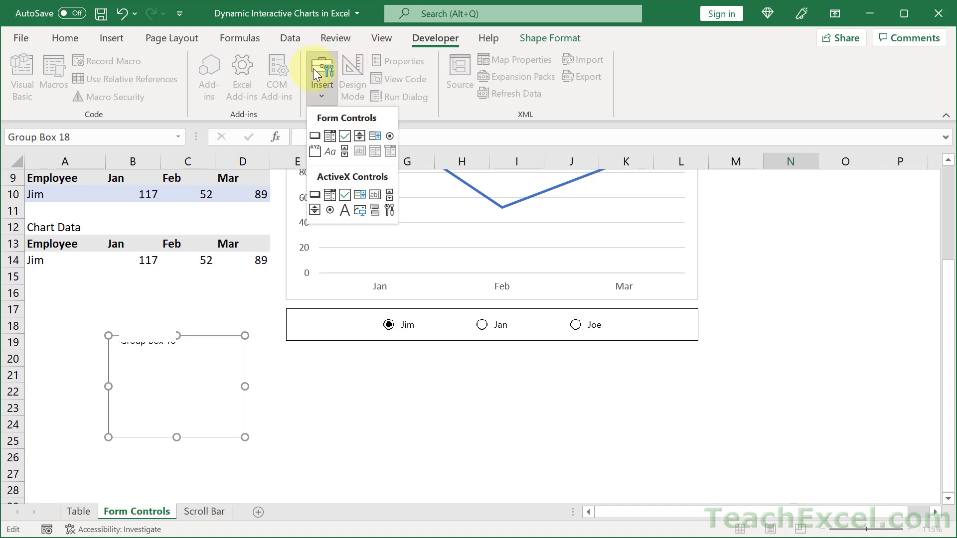
pyautogui.click(390, 135)
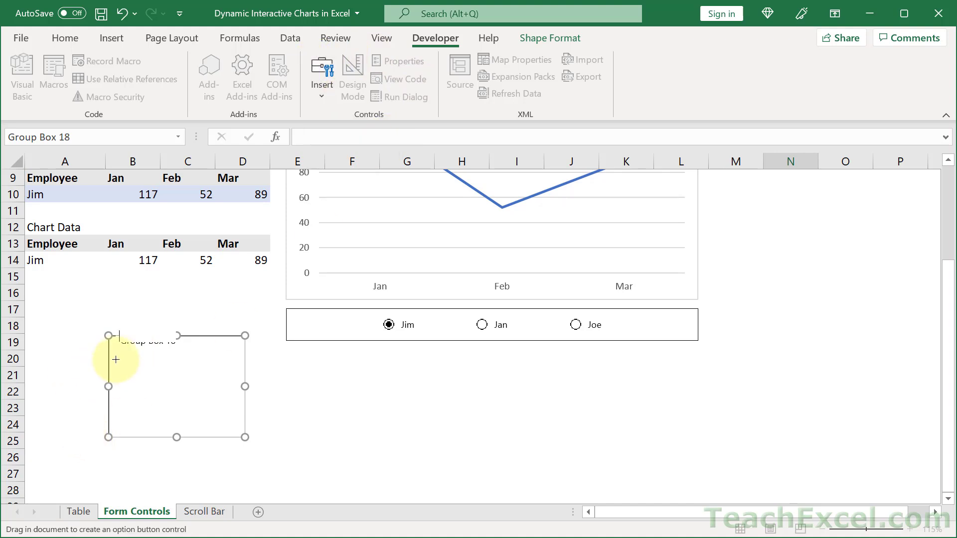
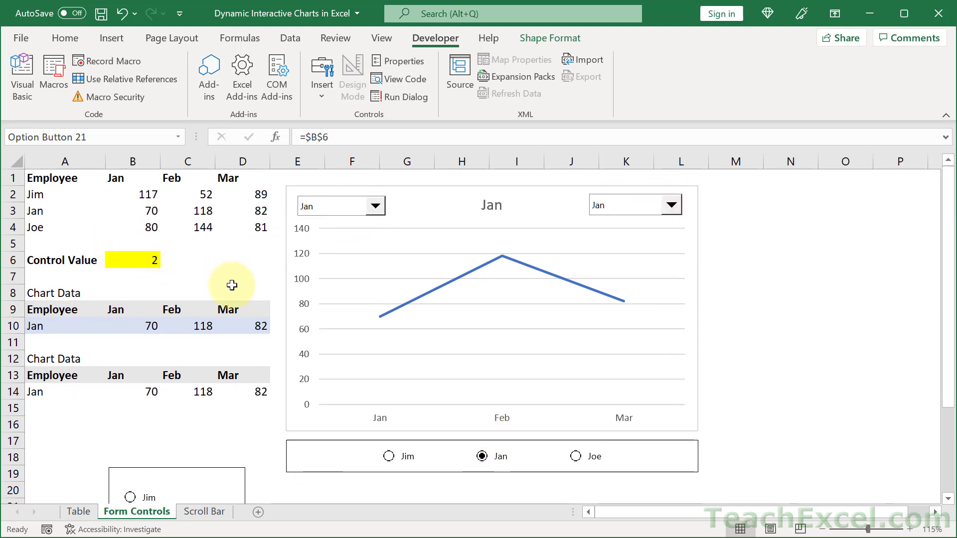
# Select the first option button in the new group box and collapse the ribbon to show more of the sheet
pyautogui.scroll(-2, 235, 285)
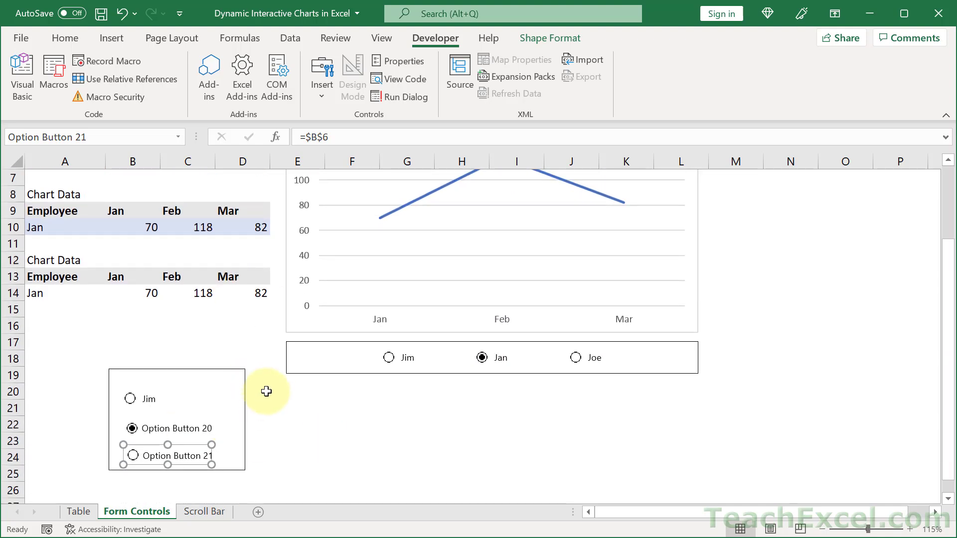
pyautogui.click(146, 398)
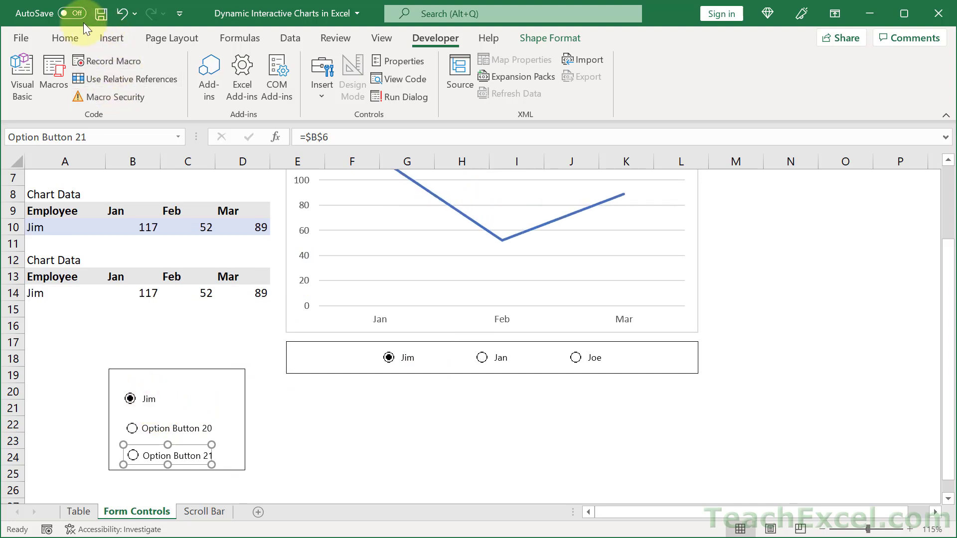
pyautogui.click(73, 38)
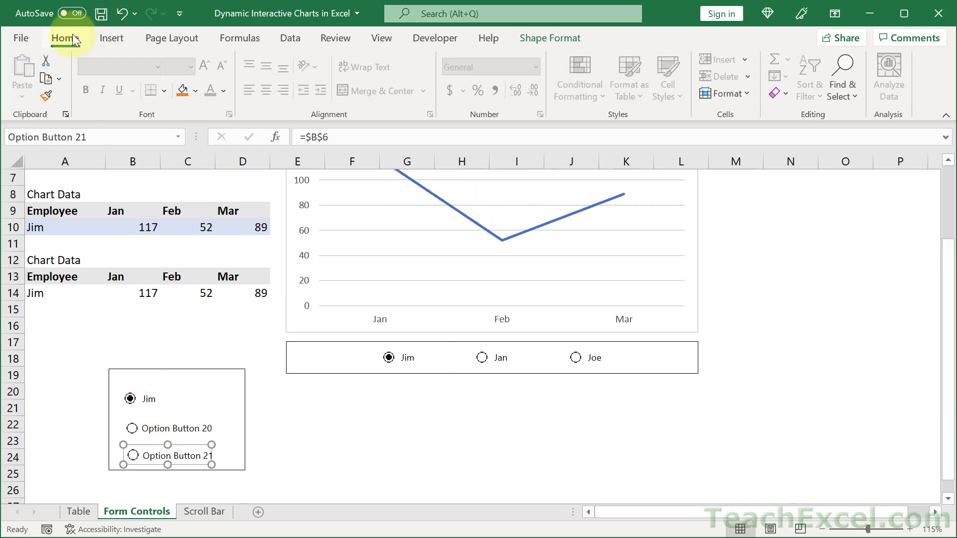
pyautogui.doubleClick(72, 38)
pyautogui.scroll(1, 134, 207)
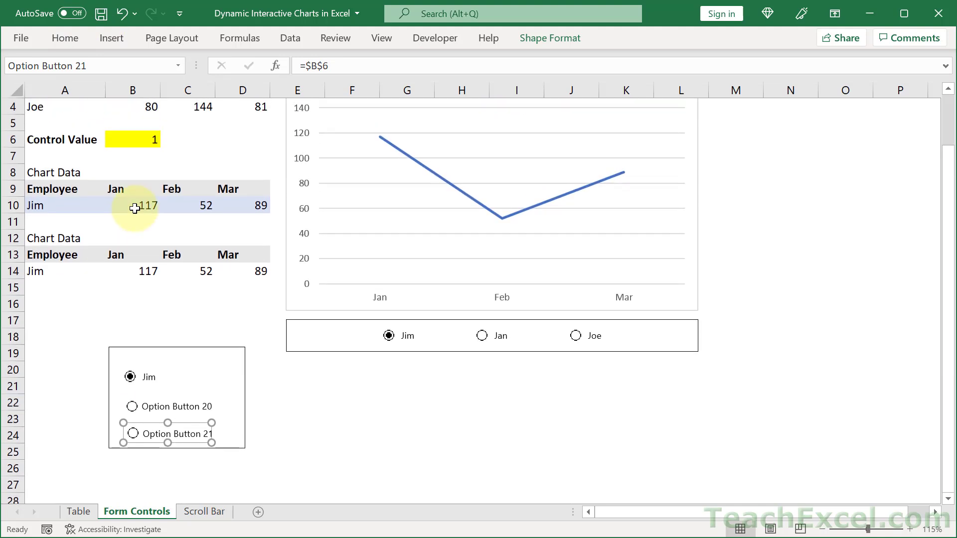
pyautogui.scroll(1, 134, 208)
# Switch the chart between employees with Option Button 20, the first option button, and Option Button 21 in turn
pyautogui.click(158, 427)
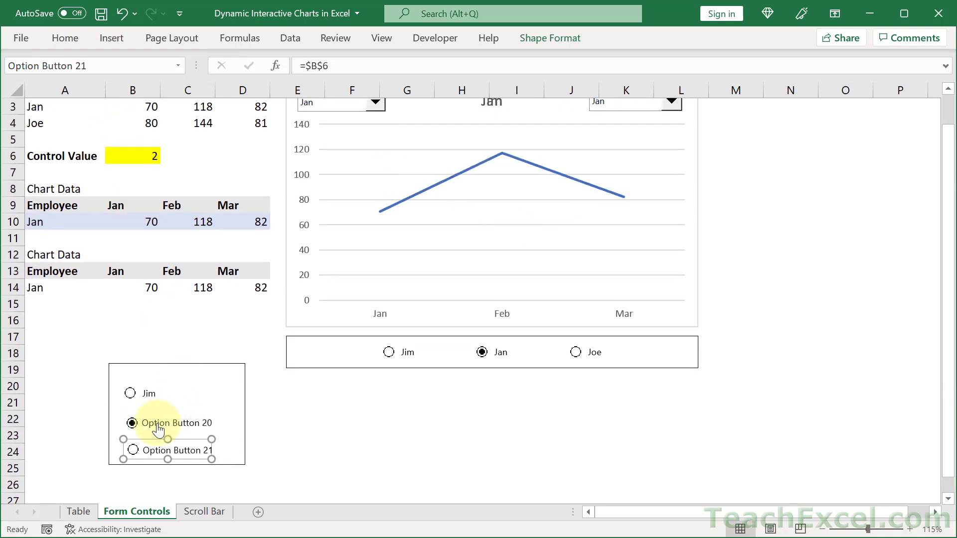
pyautogui.click(144, 398)
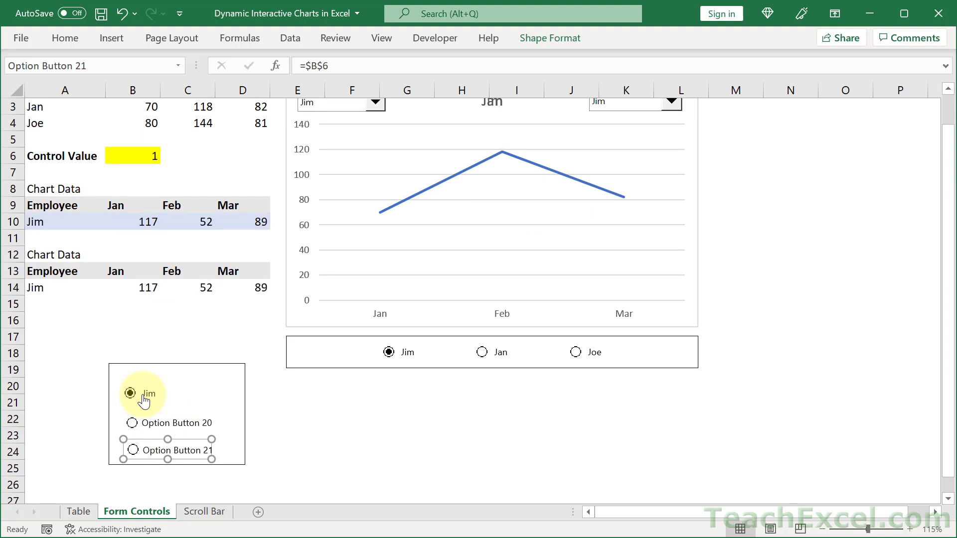
pyautogui.click(310, 440)
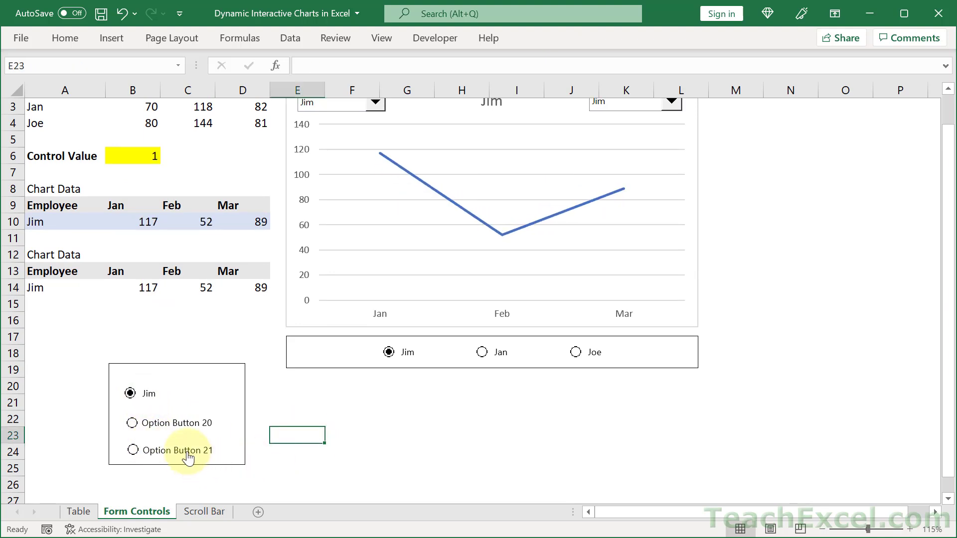
pyautogui.click(187, 454)
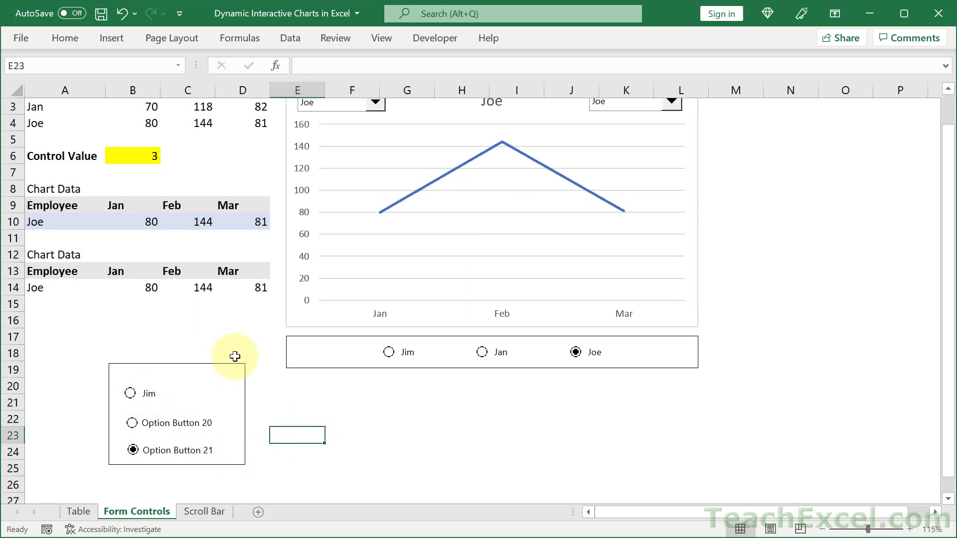
pyautogui.scroll(1, 234, 356)
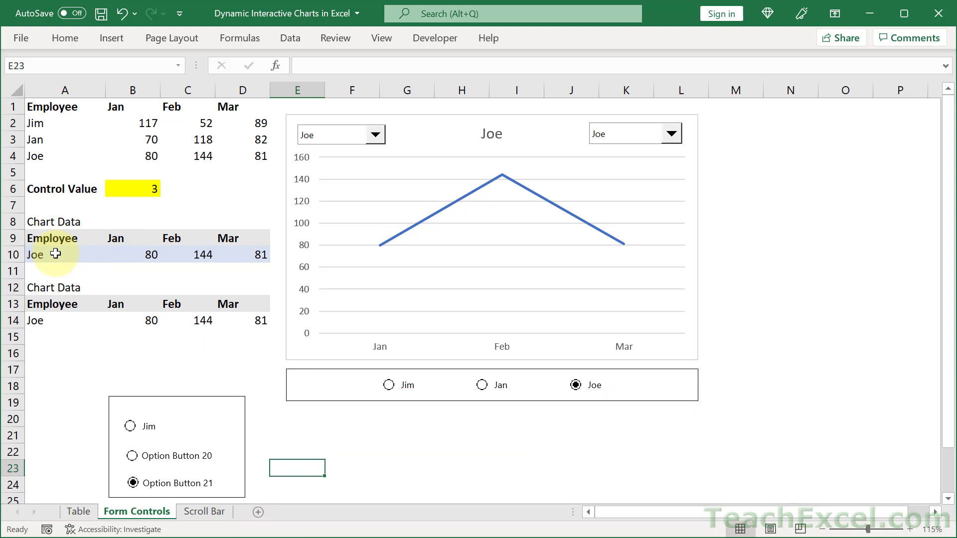
# Go to the Scroll Bar sheet and advance its chart with the scroll bar to the Apr to Jun period
pyautogui.click(204, 512)
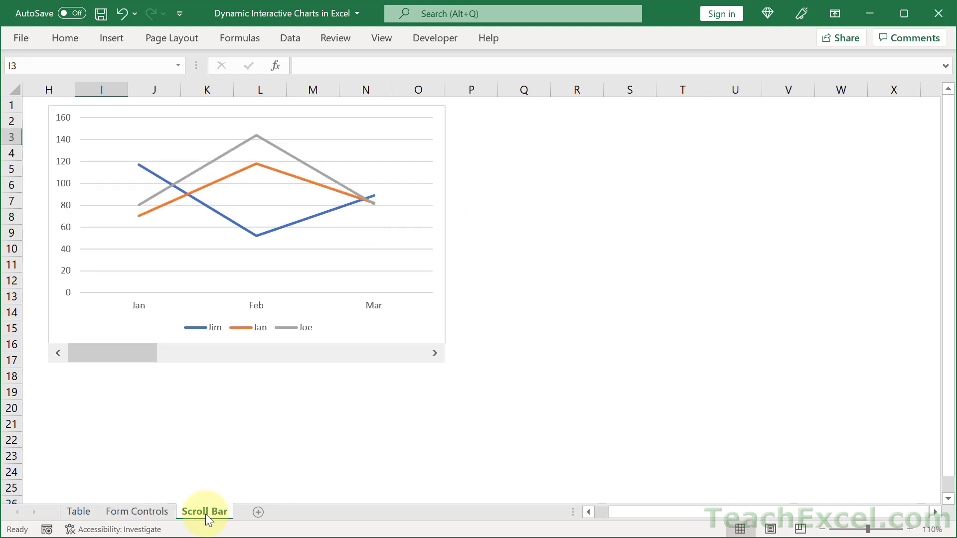
pyautogui.click(435, 353)
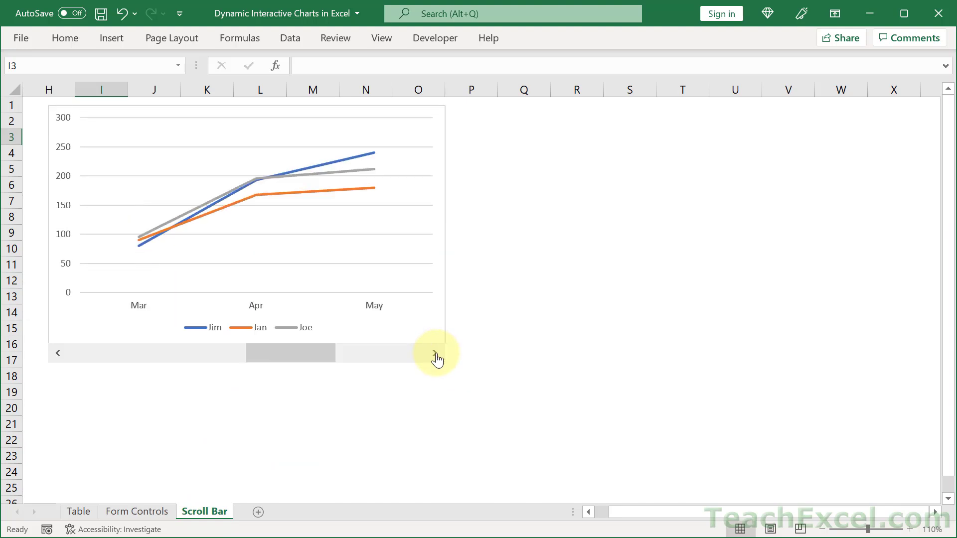
pyautogui.click(435, 353)
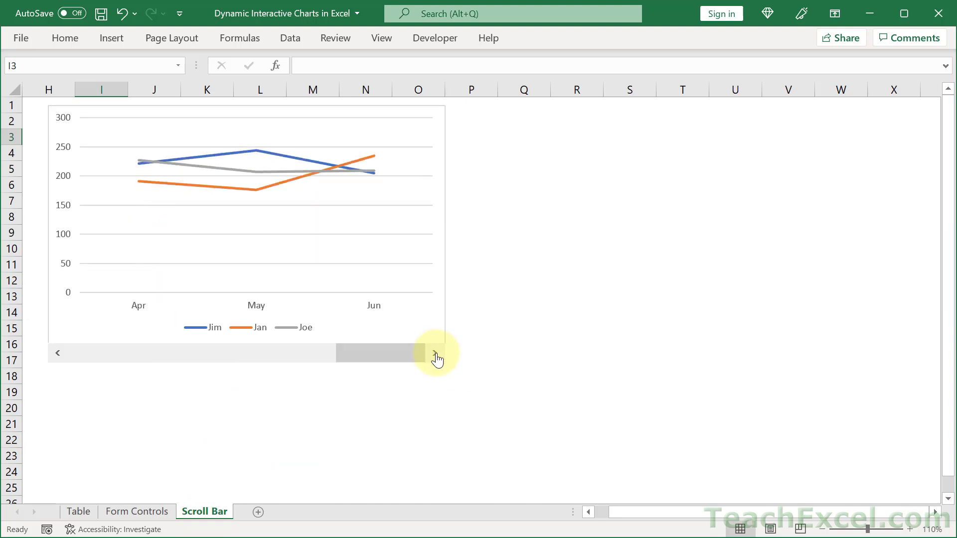
# Move the chart back to the Feb to Apr period with its scroll bar, and review the source table, control value and chart data
pyautogui.click(58, 355)
pyautogui.click(57, 355)
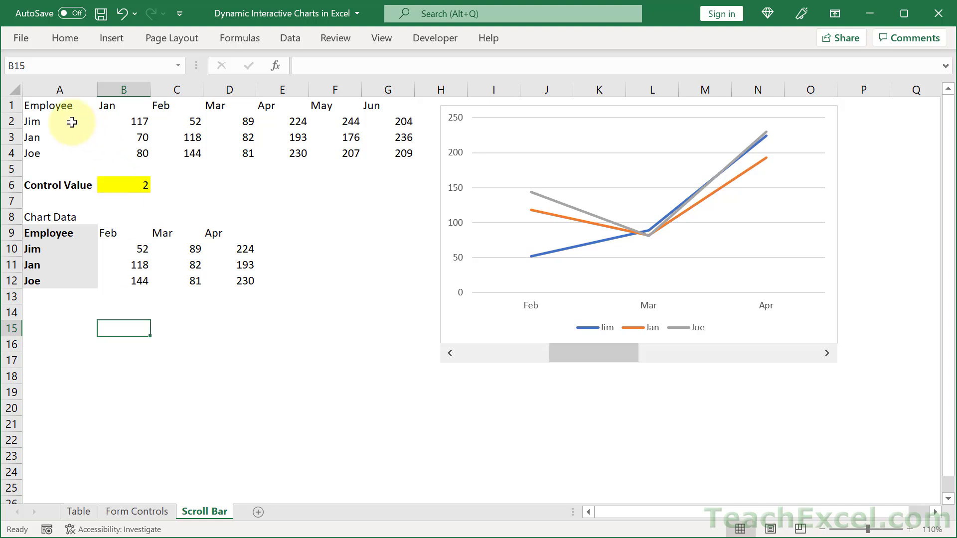
pyautogui.moveTo(59, 104); pyautogui.dragTo(405, 154)
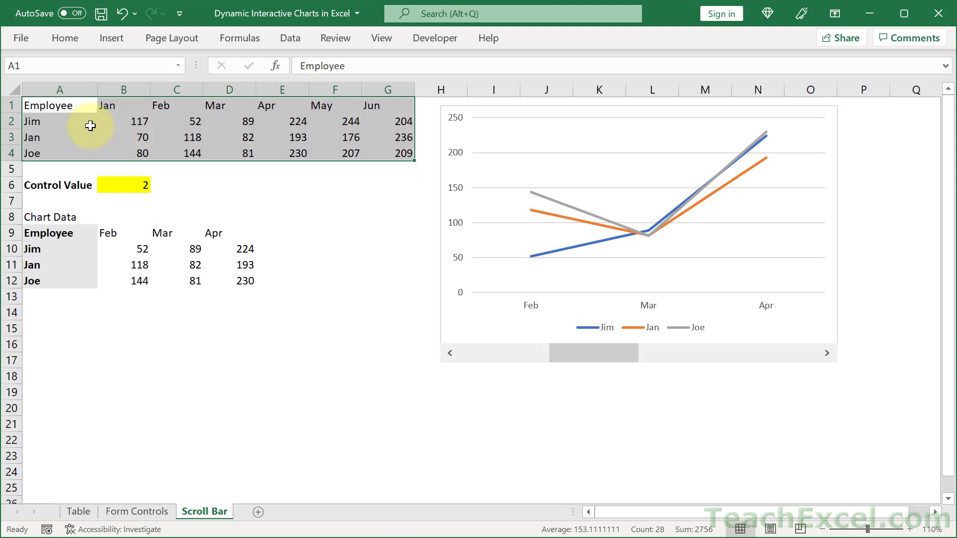
pyautogui.click(132, 187)
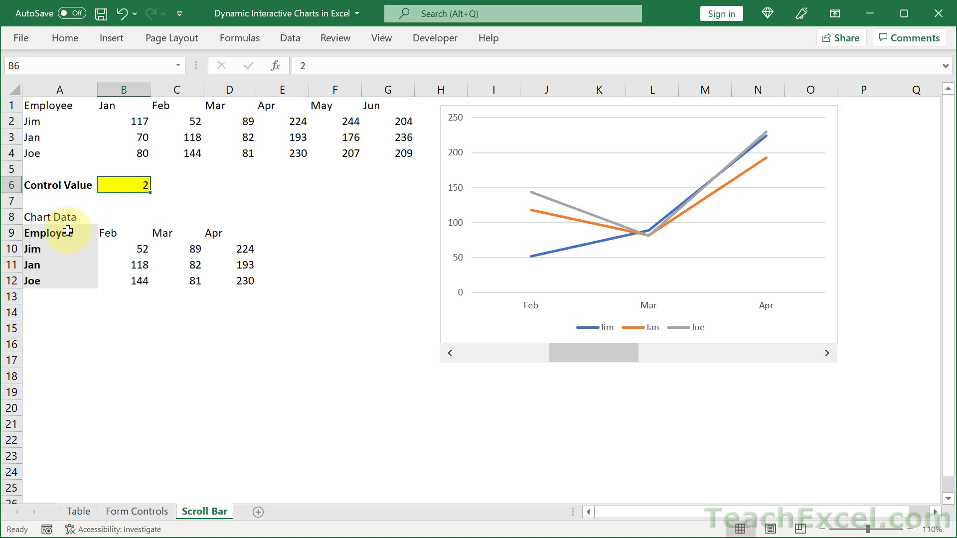
pyautogui.moveTo(64, 229); pyautogui.dragTo(240, 276)
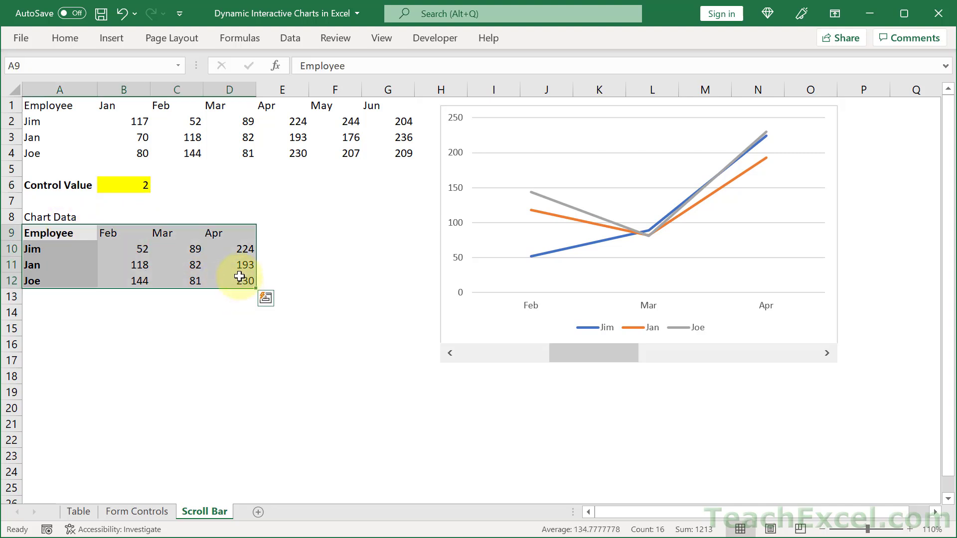
pyautogui.click(239, 277)
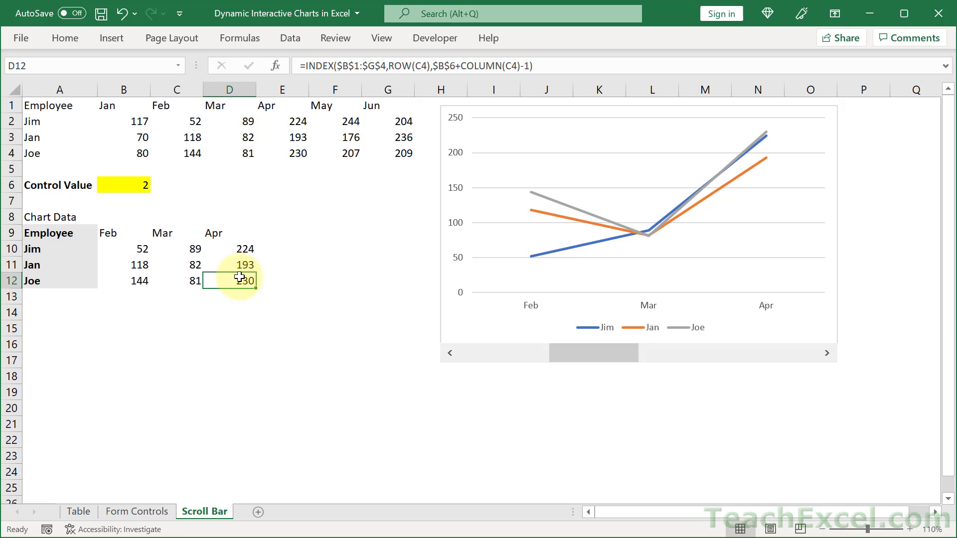
# On the Form Controls sheet, select the second chart data range, A13:D14
pyautogui.click(140, 512)
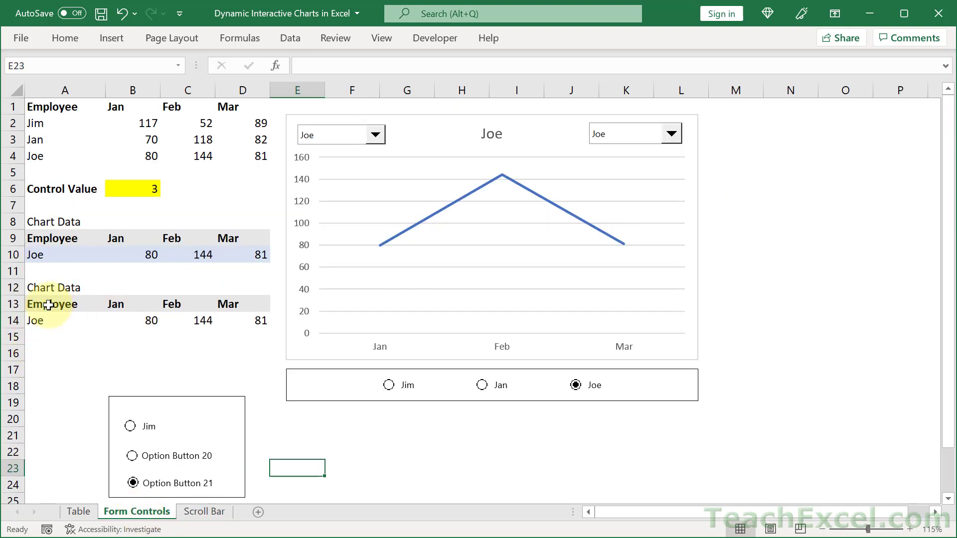
pyautogui.moveTo(48, 305); pyautogui.dragTo(247, 323)
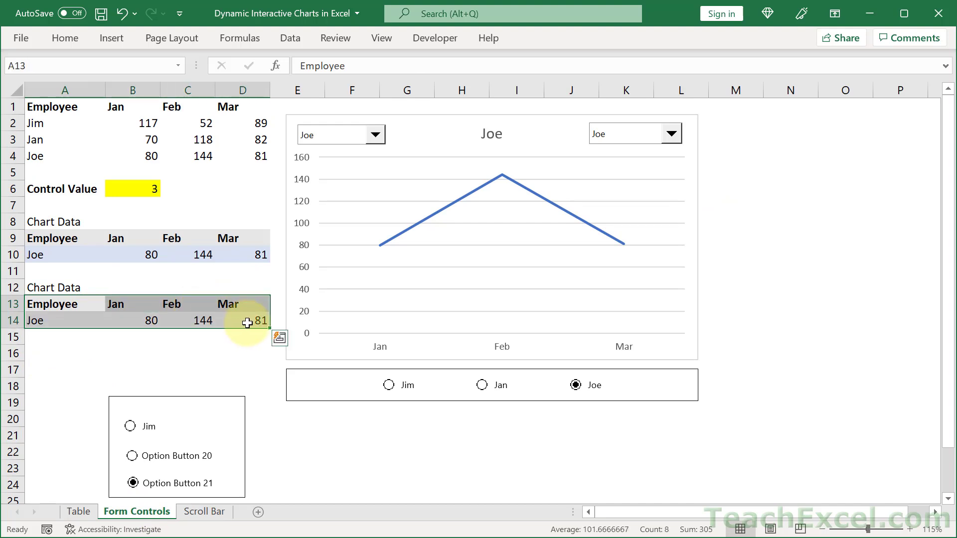
pyautogui.click(119, 33)
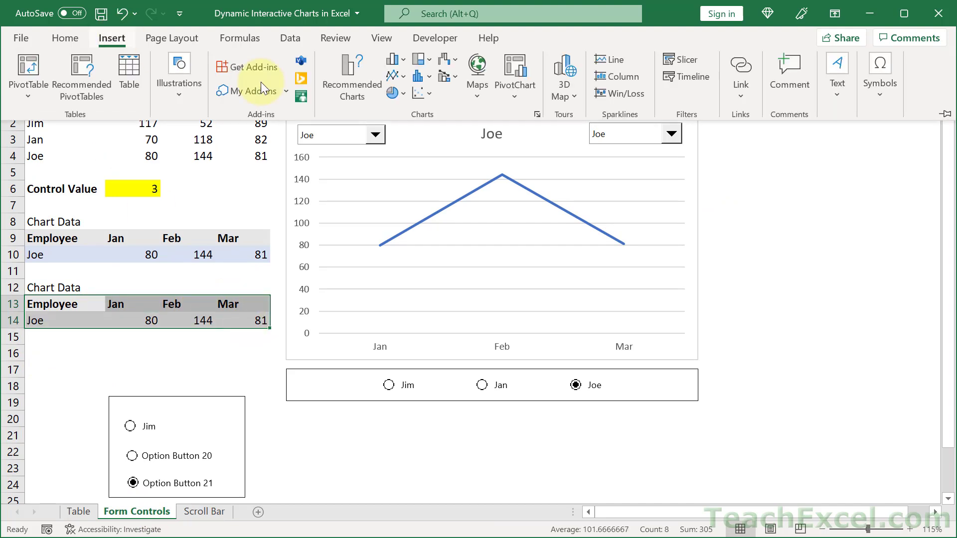
pyautogui.click(374, 76)
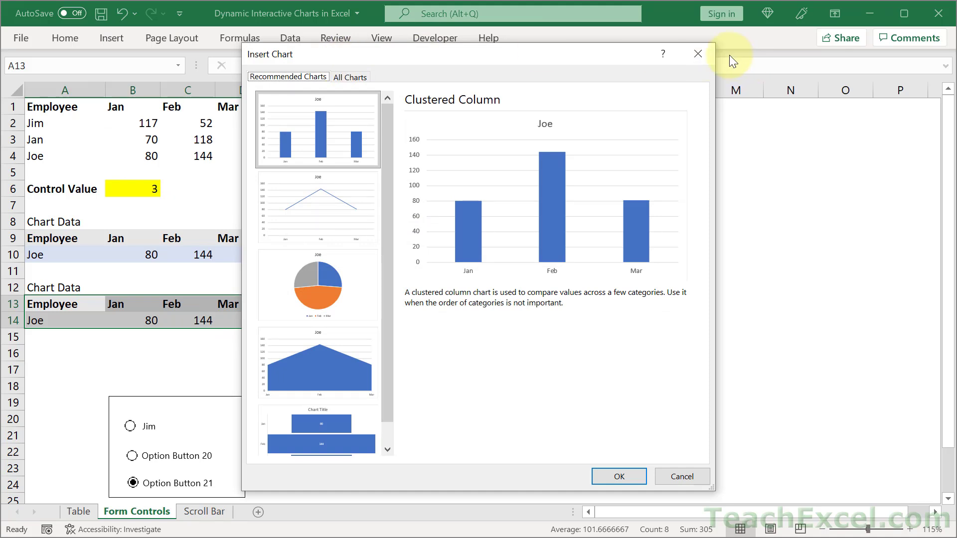
pyautogui.click(697, 54)
# Insert a basic 2-D line chart from A13:D14 and move it down and to the right, over the original chart's lower corner
pyautogui.click(117, 42)
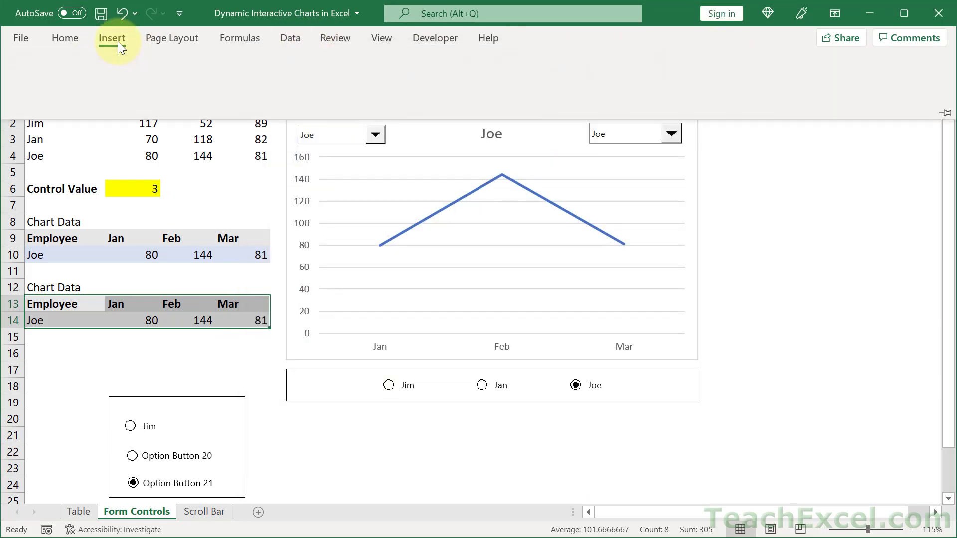
pyautogui.click(398, 76)
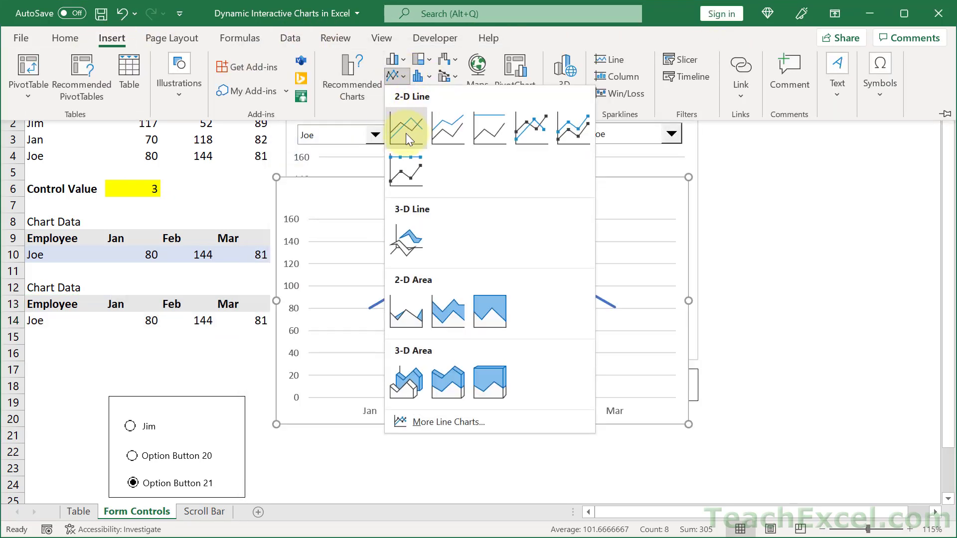
pyautogui.click(406, 131)
pyautogui.moveTo(551, 199); pyautogui.dragTo(787, 234)
# Test the new chart by choosing Option Button 20, the Jim option, and Option Button 20 again
pyautogui.click(172, 456)
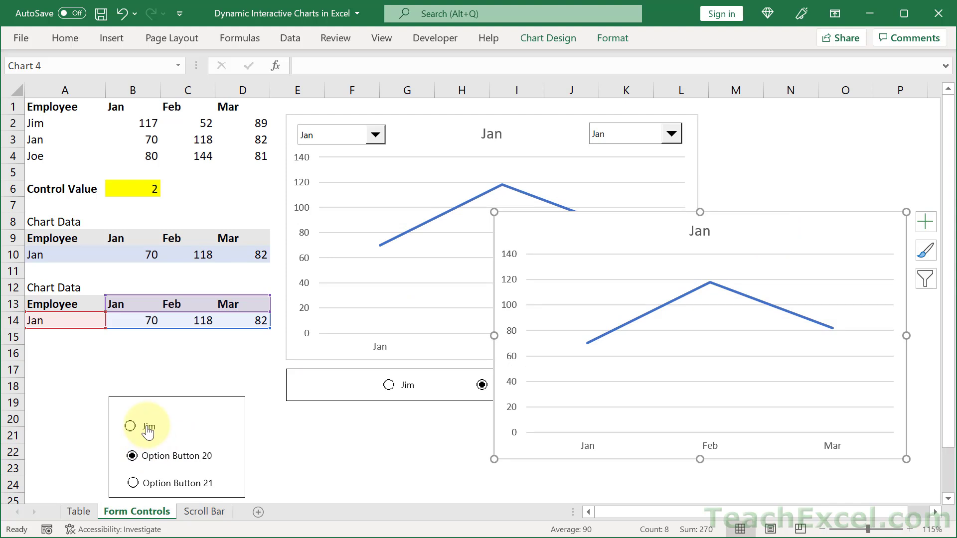
pyautogui.click(148, 430)
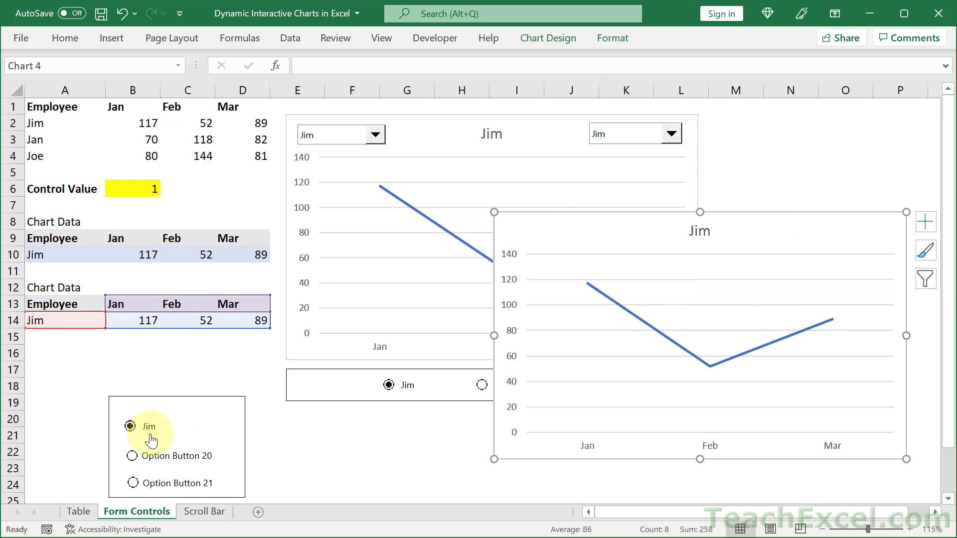
pyautogui.click(163, 461)
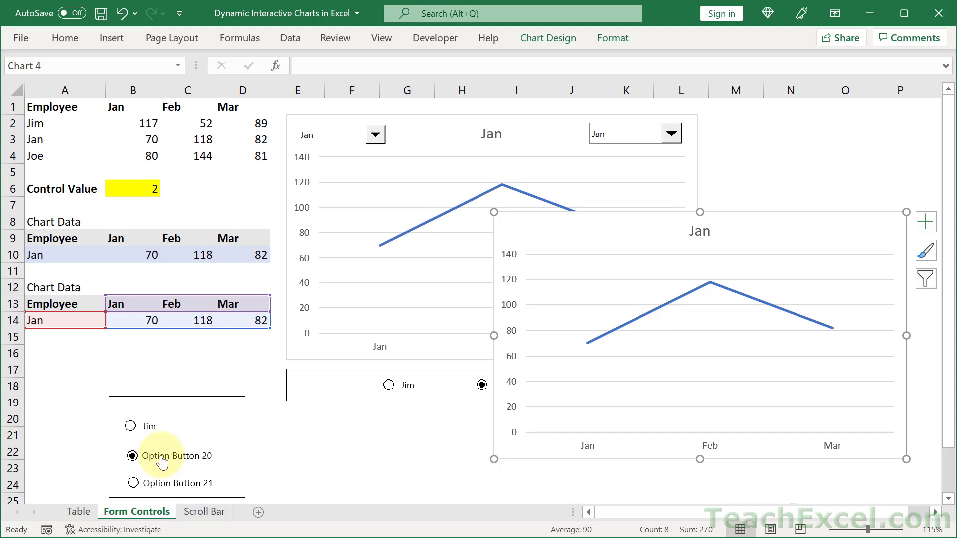
# On the Scroll Bar sheet, examine the chart data block A9:D12, its row labels and the INDEX formulas in B12 and B9
pyautogui.click(202, 510)
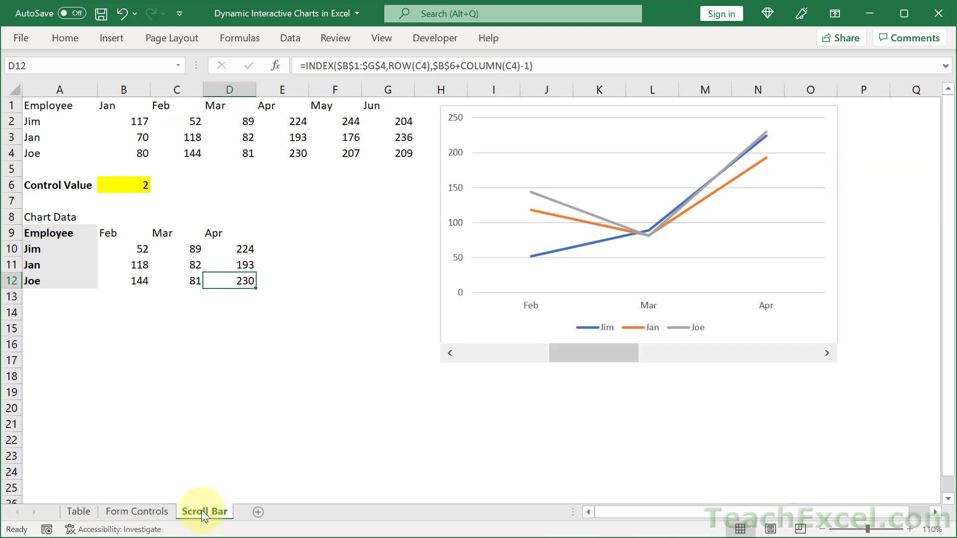
pyautogui.moveTo(57, 234); pyautogui.dragTo(248, 277)
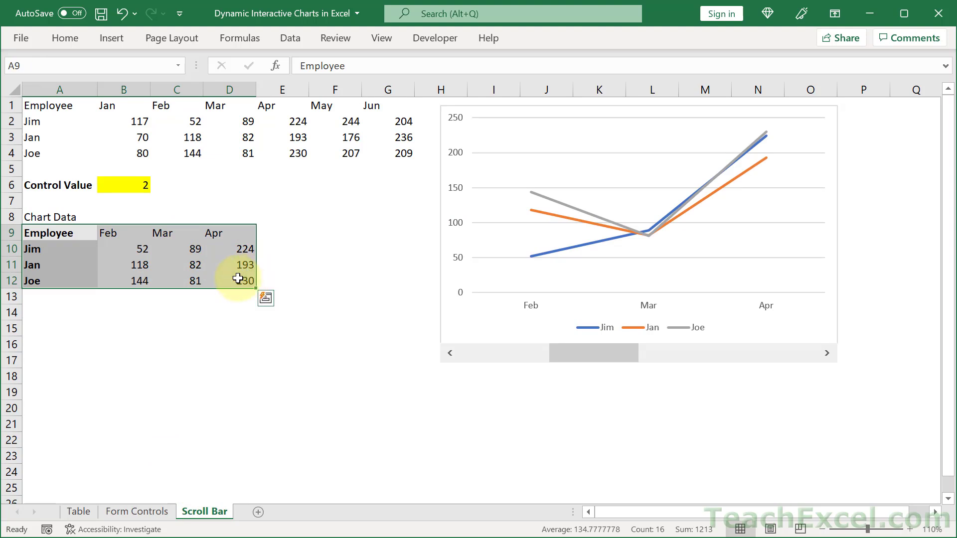
pyautogui.click(60, 231)
pyautogui.moveTo(61, 231); pyautogui.dragTo(60, 280)
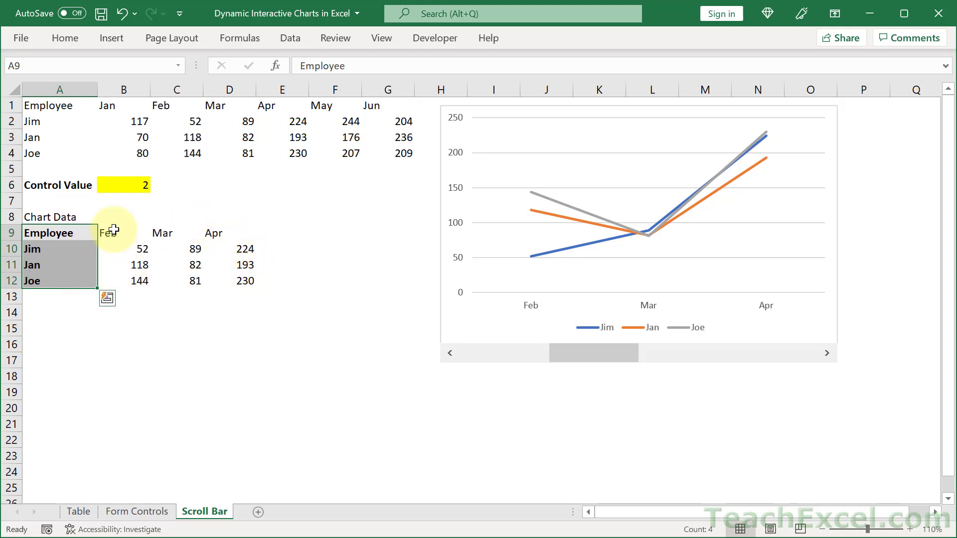
pyautogui.click(123, 280)
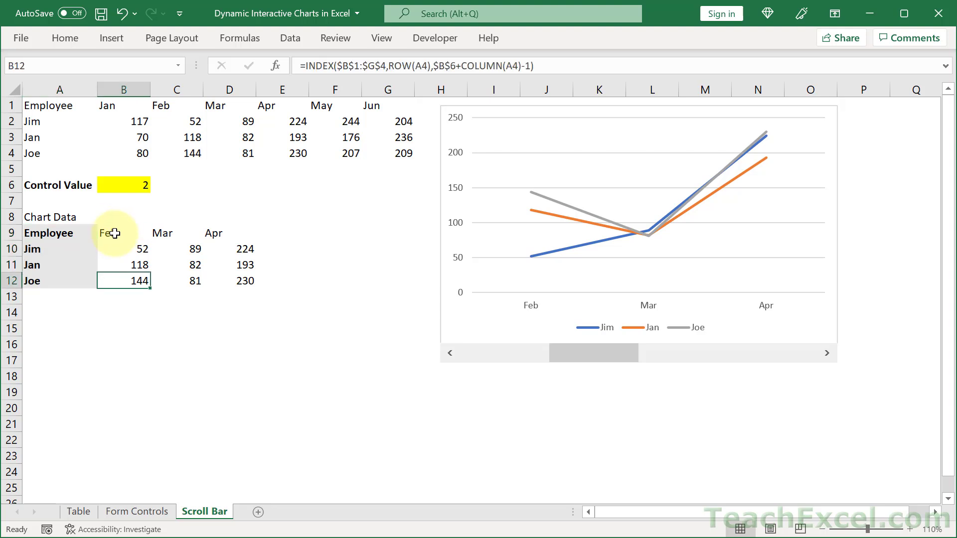
pyautogui.doubleClick(114, 232)
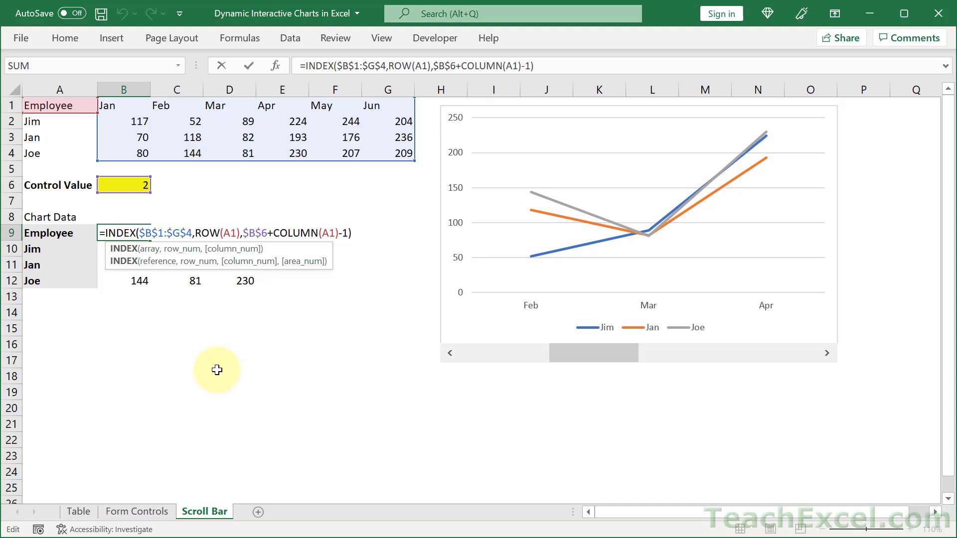
pyautogui.hotkey('ctrl', 'Return')
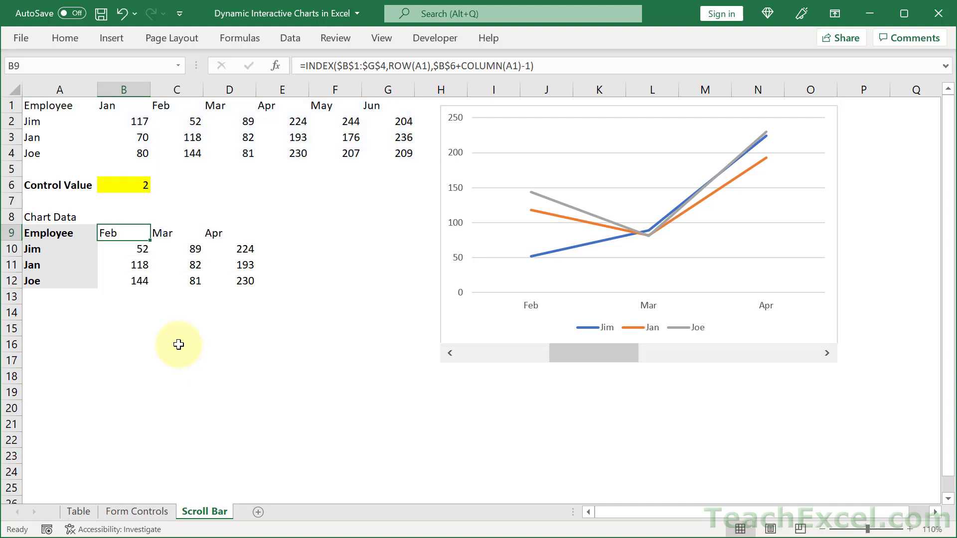
# Copy the Chart Data heading and employee labels in A8:A12 to A15
pyautogui.moveTo(60, 217); pyautogui.dragTo(55, 276)
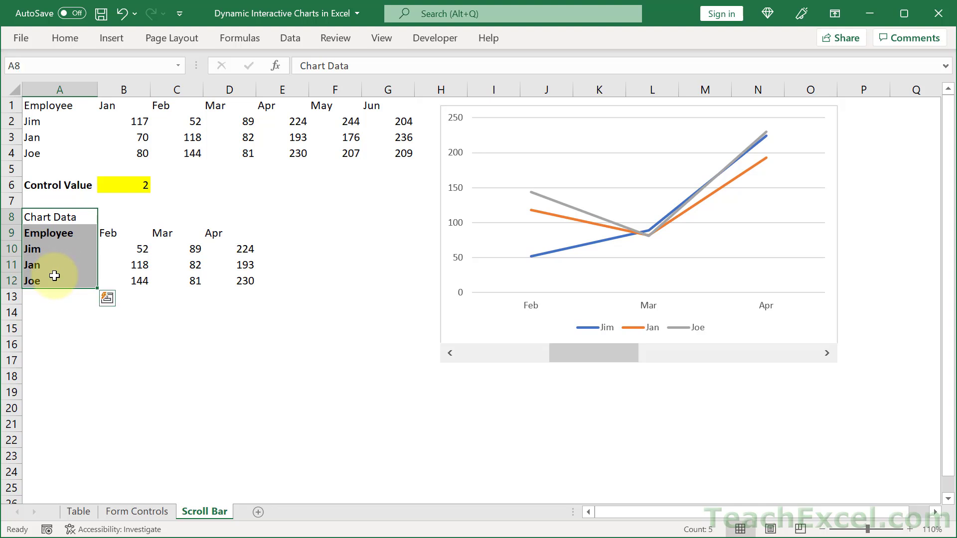
pyautogui.hotkey('ctrl', 'c')
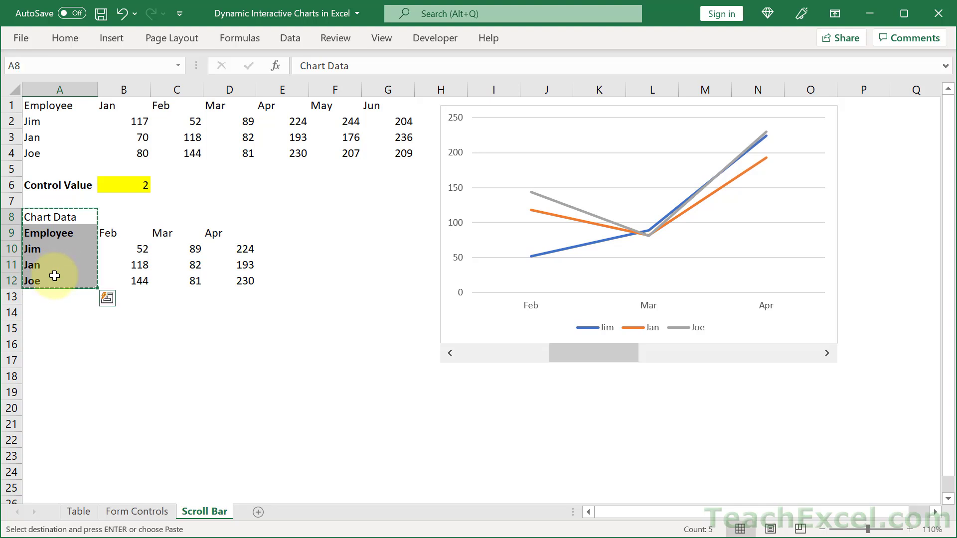
pyautogui.click(49, 327)
pyautogui.hotkey('ctrl', 'v')
pyautogui.click(49, 327)
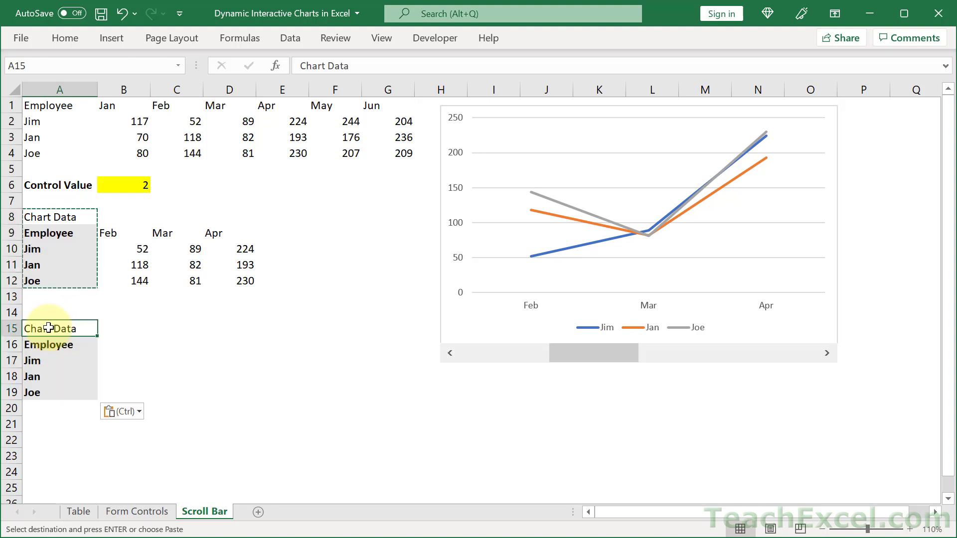
pyautogui.press('Escape')
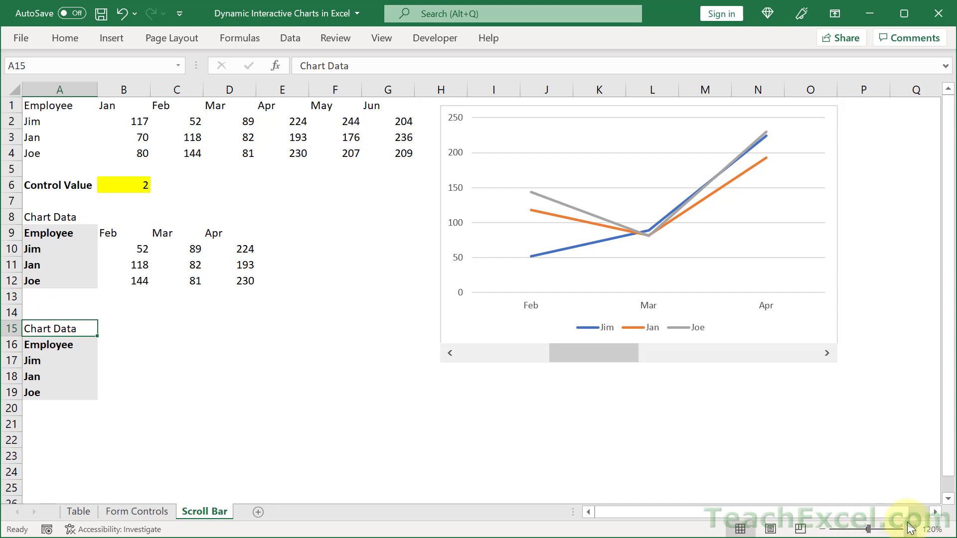
# Zoom the sheet to 150% and go through the empty cells in column B beside the copied labels, down to B19
pyautogui.click(910, 529)
pyautogui.click(910, 529)
pyautogui.click(910, 529)
pyautogui.click(910, 529)
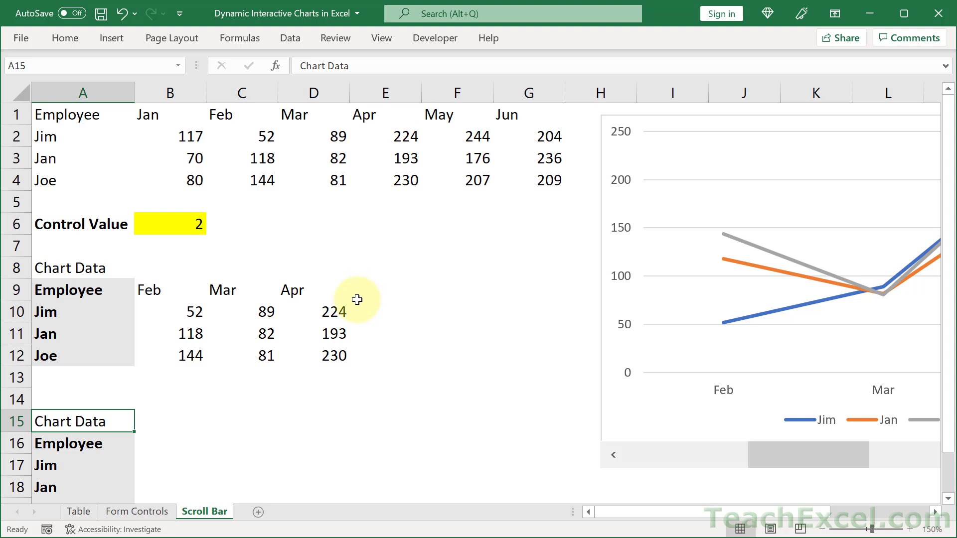
pyautogui.scroll(-1, 357, 299)
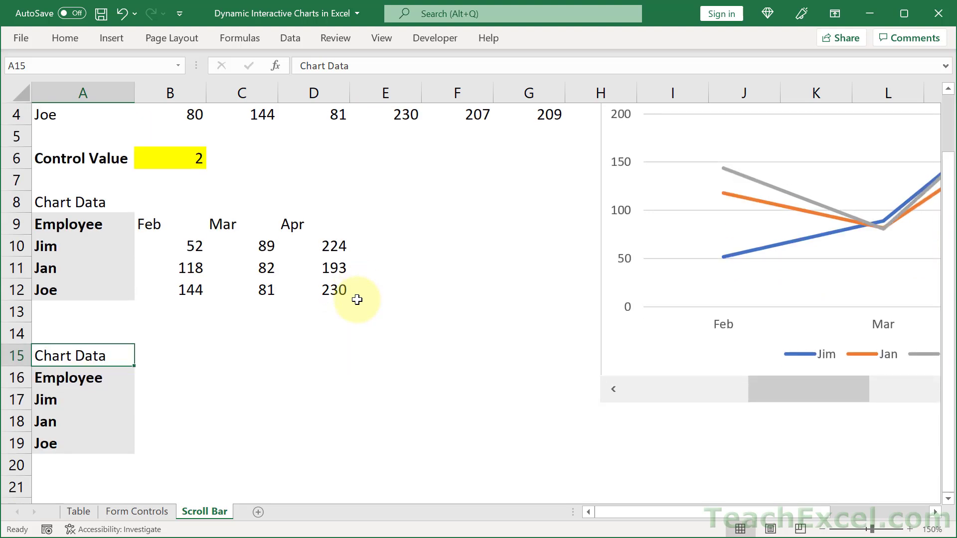
pyautogui.click(947, 88)
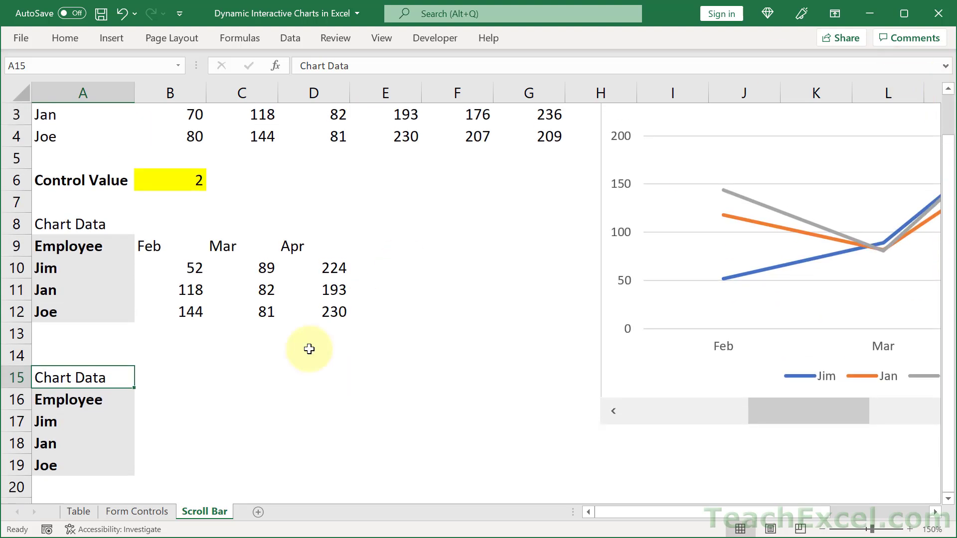
pyautogui.click(157, 377)
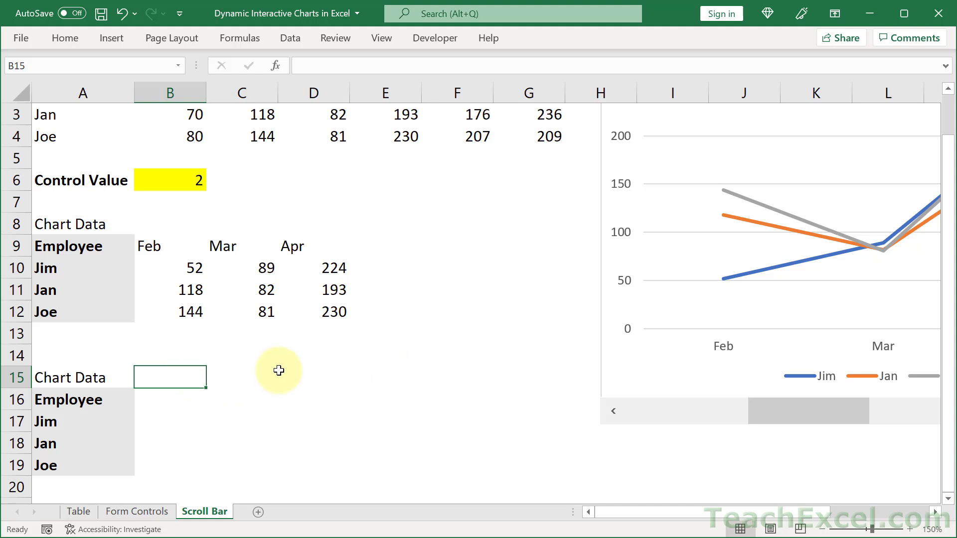
pyautogui.click(174, 395)
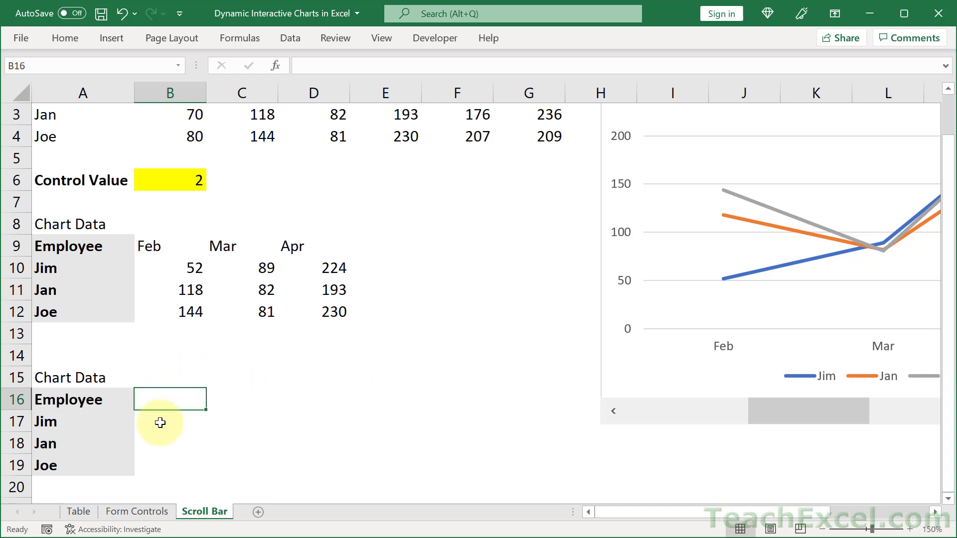
pyautogui.click(162, 420)
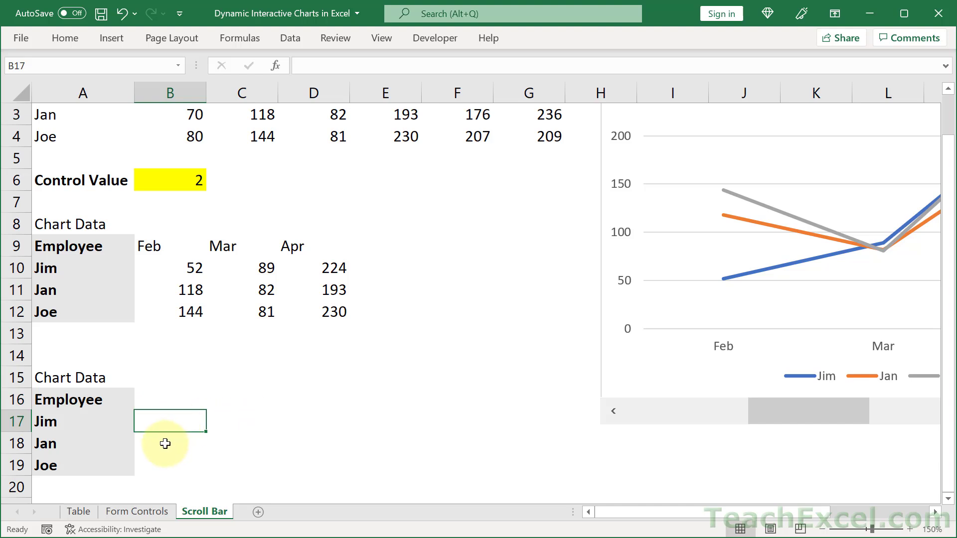
pyautogui.click(165, 444)
pyautogui.click(183, 467)
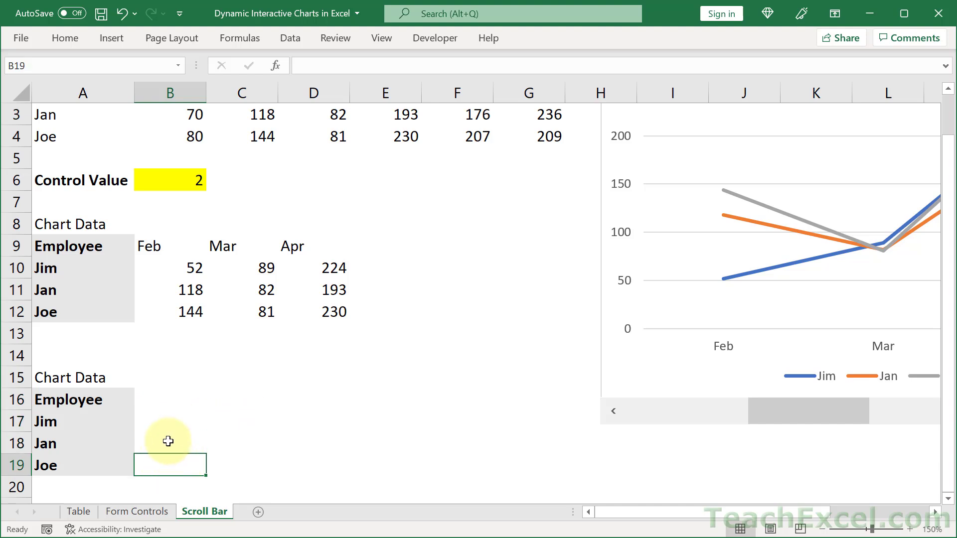
# Start an INDEX formula in B16, beside the copied Employee label, using the absolute range $B$1:$G$4 as its array
pyautogui.click(164, 402)
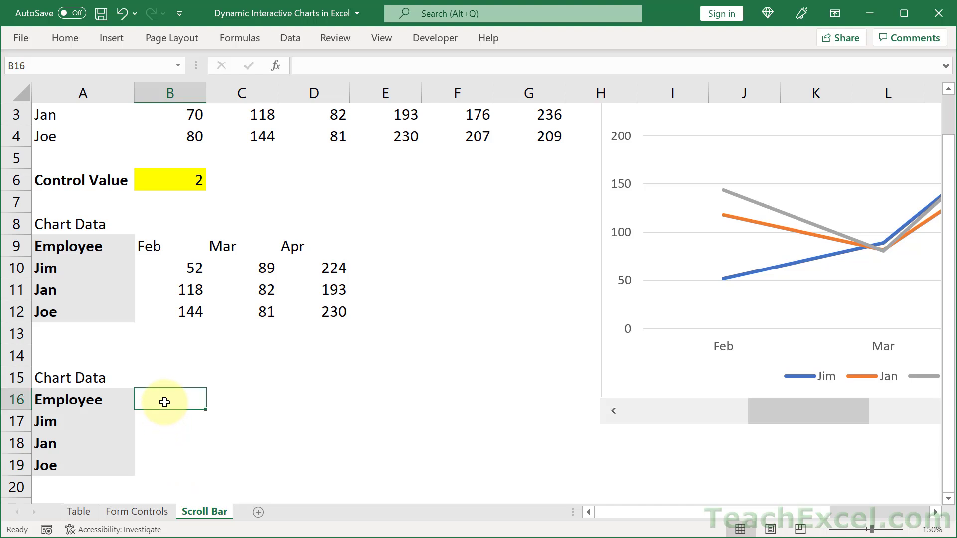
pyautogui.scroll(-1, 164, 402)
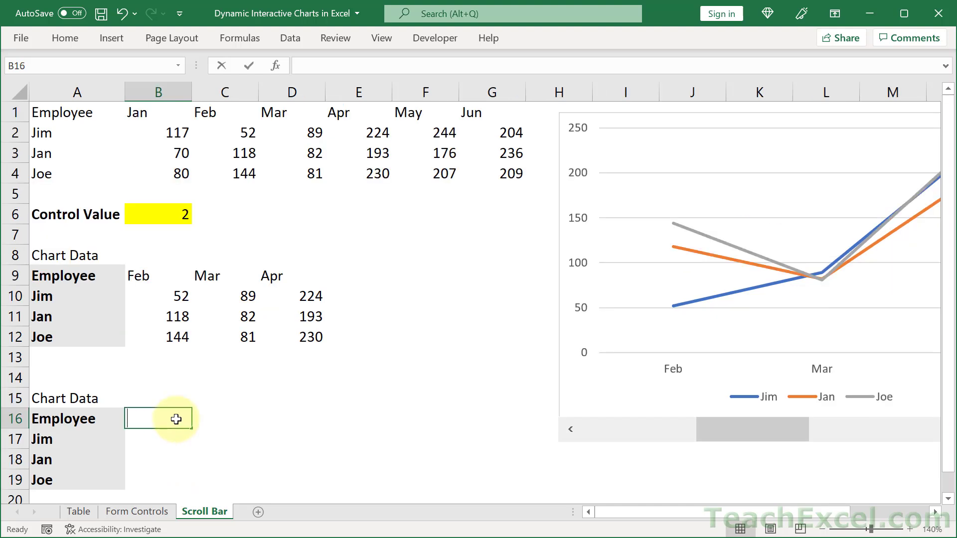
pyautogui.write('=inde')
pyautogui.press('Tab')
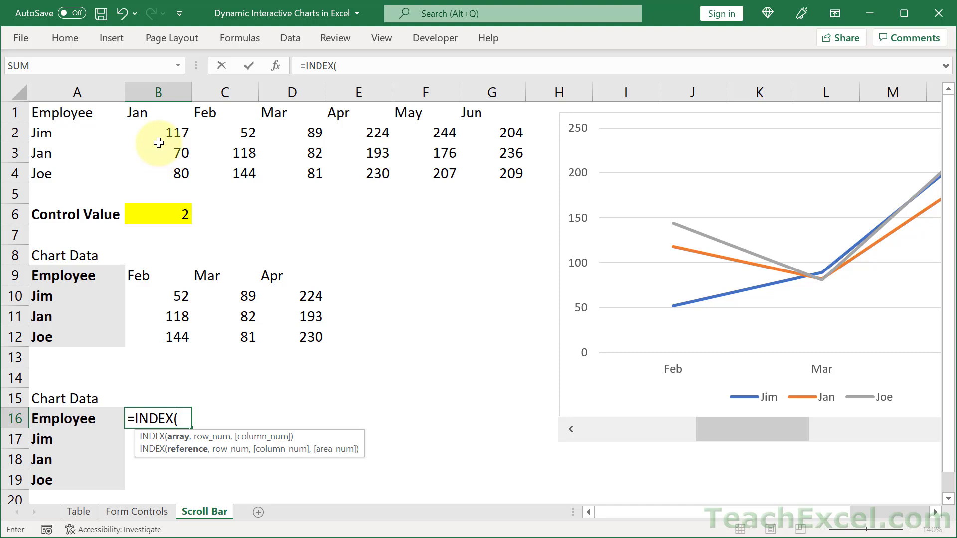
pyautogui.moveTo(156, 111); pyautogui.dragTo(514, 176)
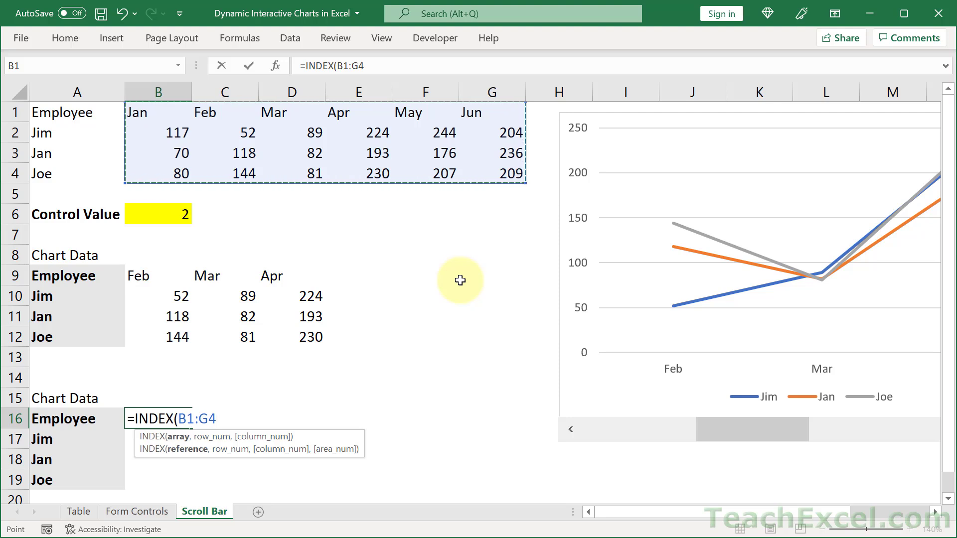
pyautogui.press('F4')
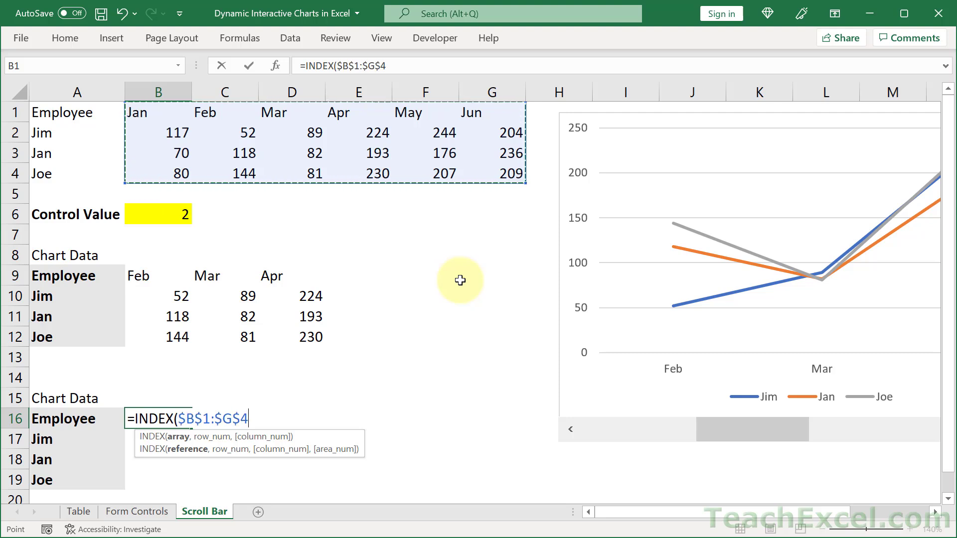
pyautogui.write(',')
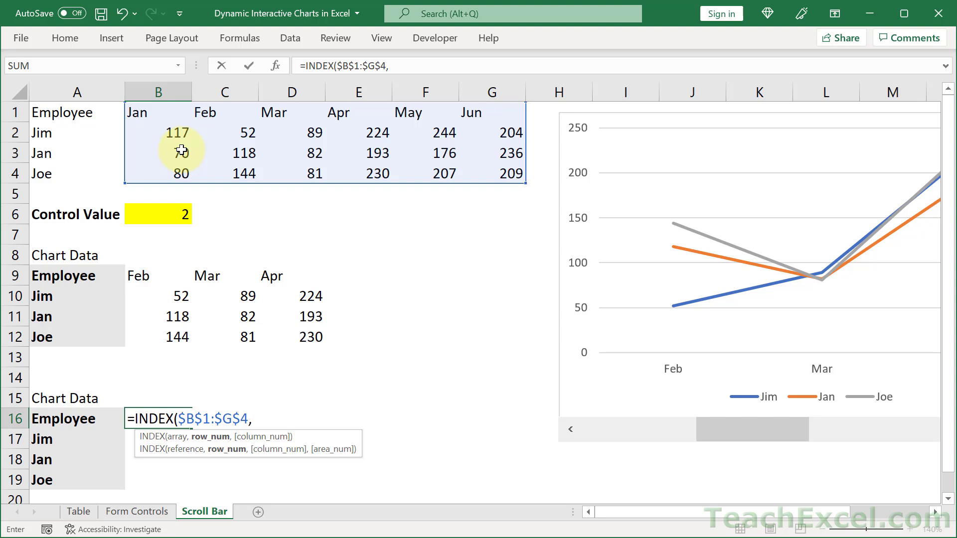
# Enter ROW(A1) as the row number argument of the INDEX formula in B16
pyautogui.write('row')
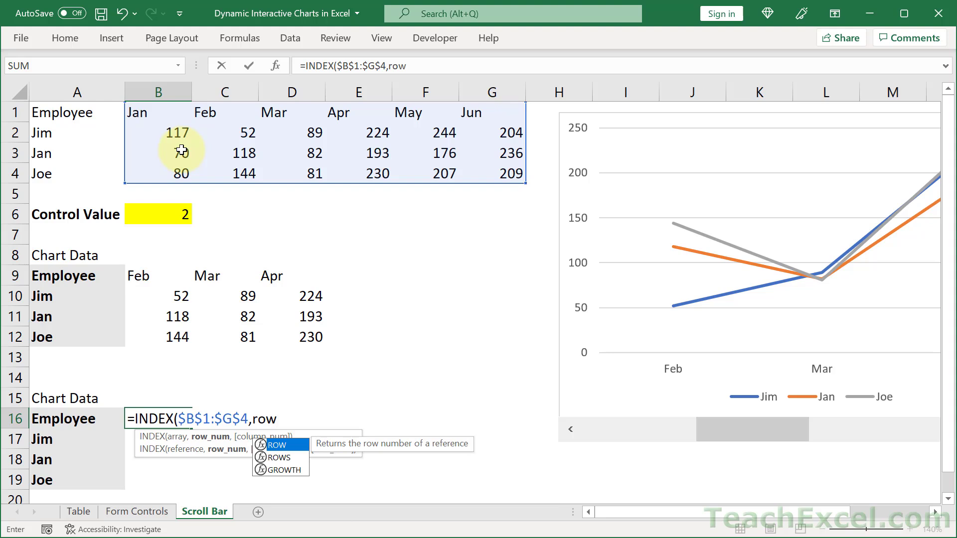
pyautogui.write('(A')
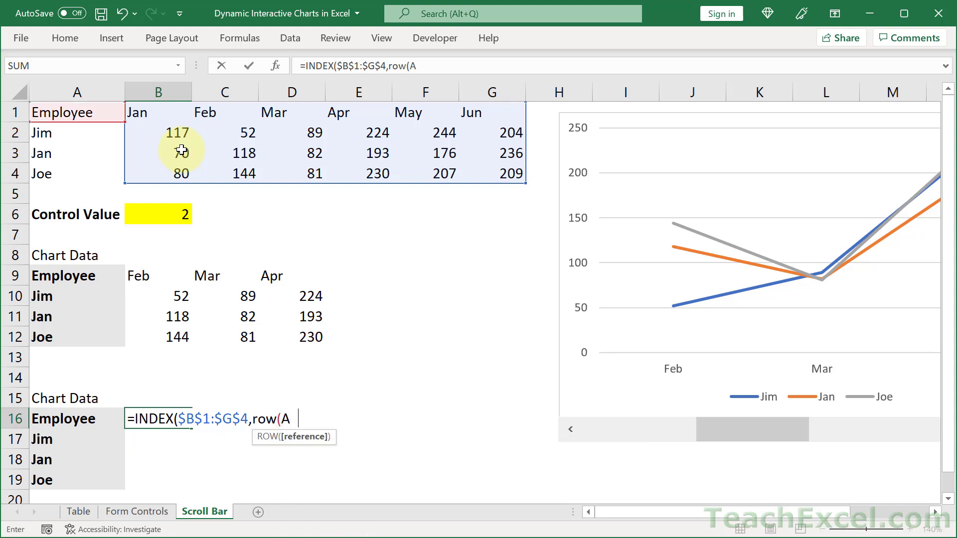
pyautogui.write('1)')
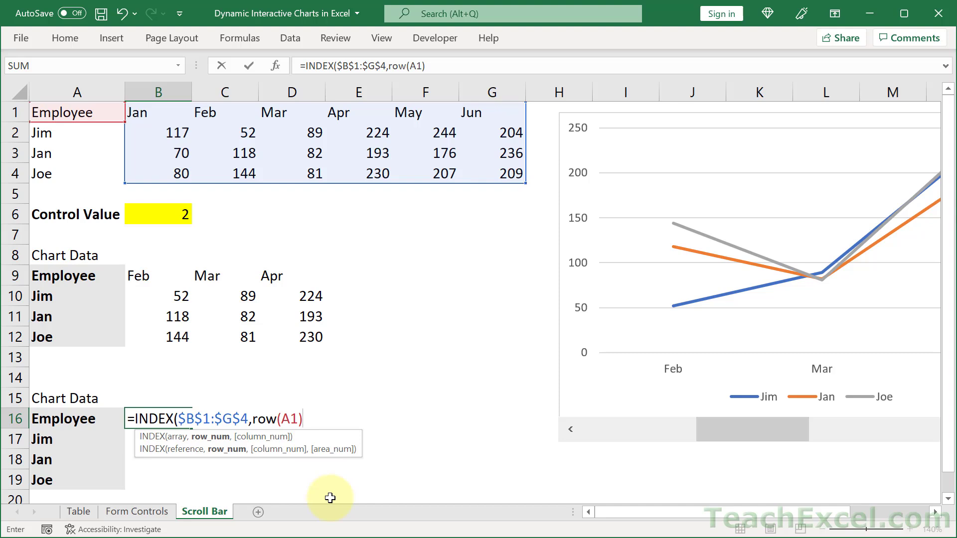
pyautogui.write(',')
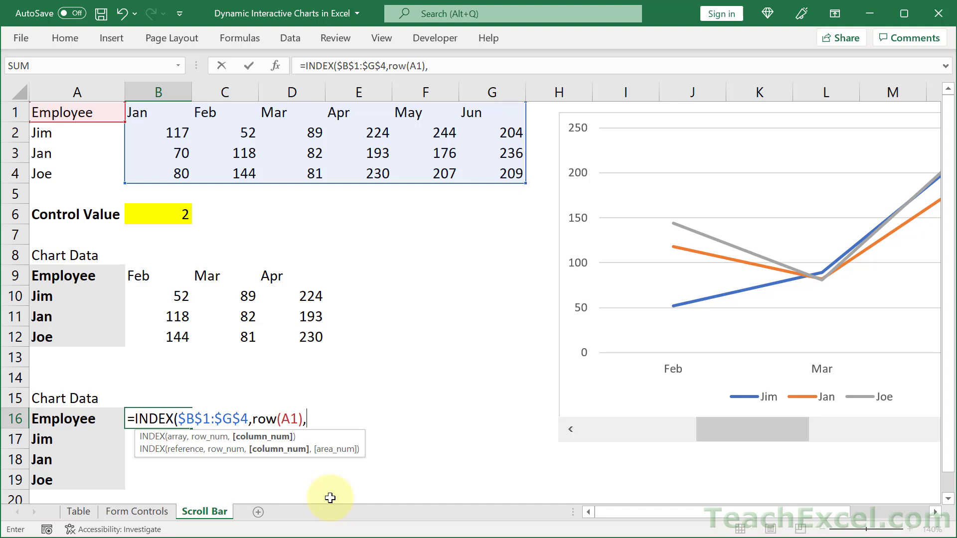
# Enter $B$6+COLUMN(A1)-1 as the column number argument, referencing the Control Value cell absolutely
pyautogui.click(164, 216)
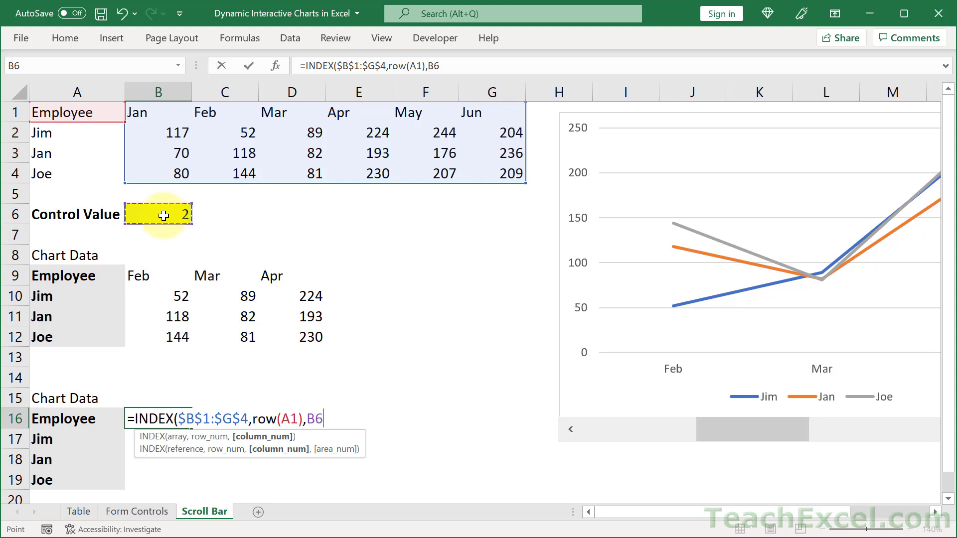
pyautogui.press('F4')
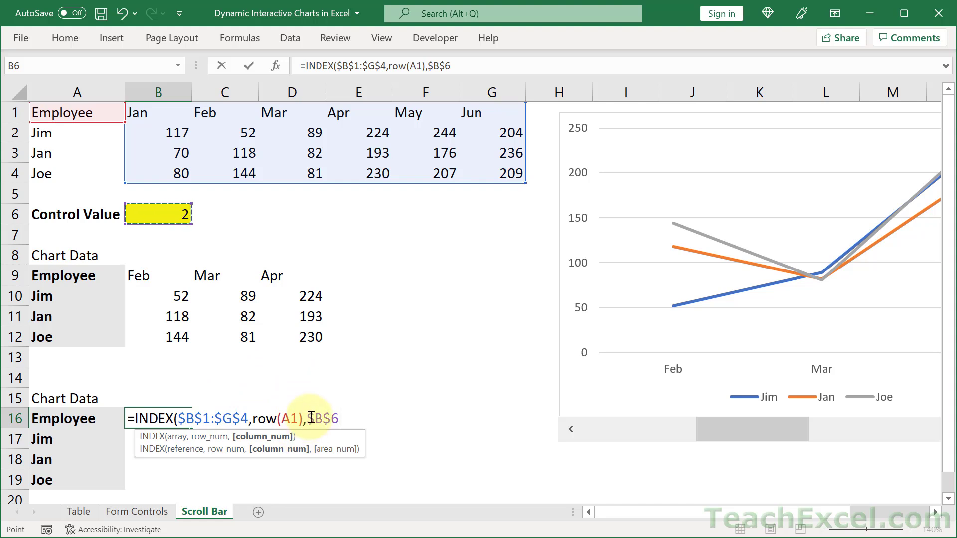
pyautogui.write('+co')
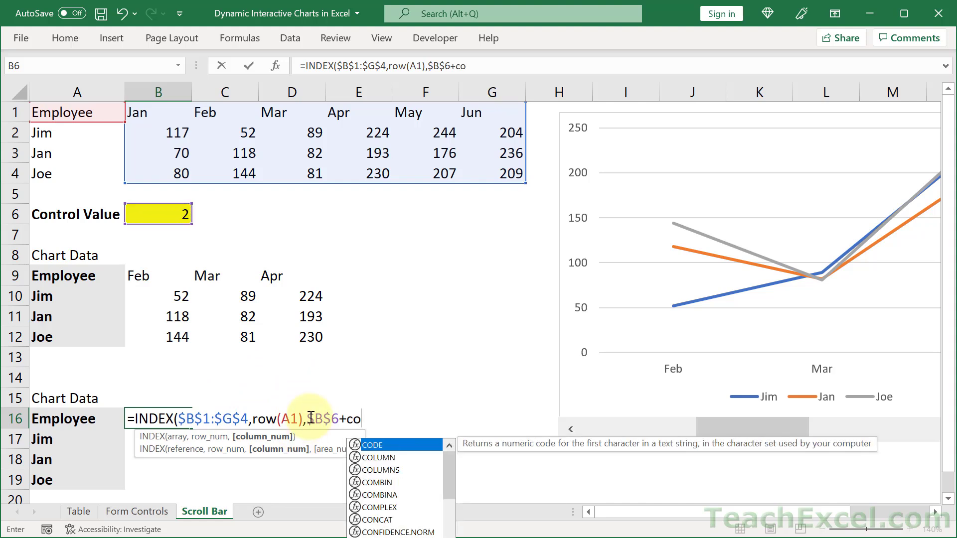
pyautogui.write('lumn(A1)')
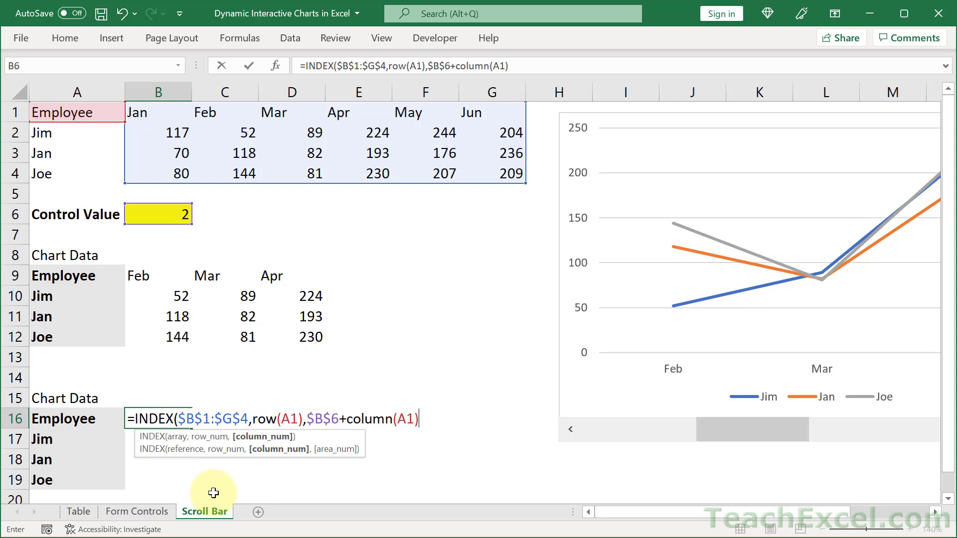
pyautogui.write('-1')
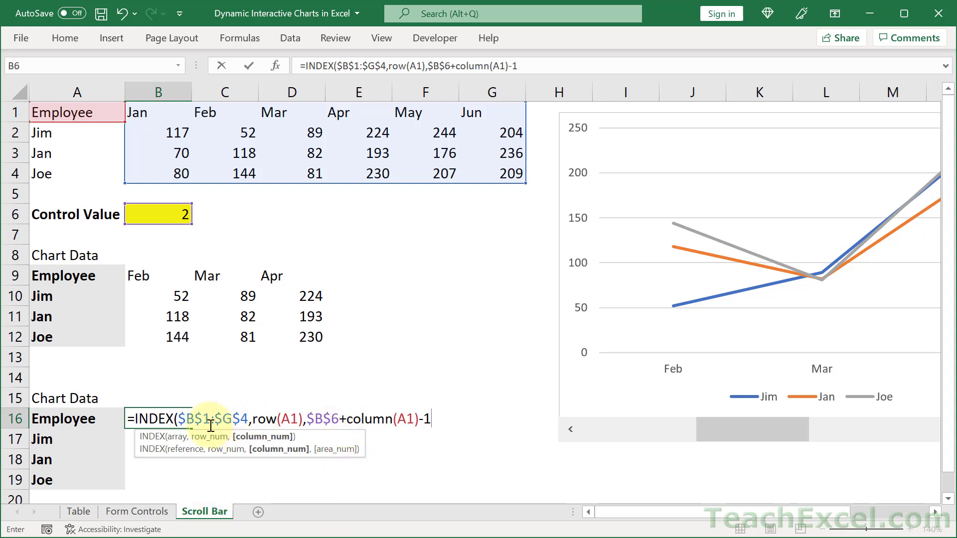
# Complete the INDEX formula in B16 and fill it across to column D and down to row 19
pyautogui.click(175, 421)
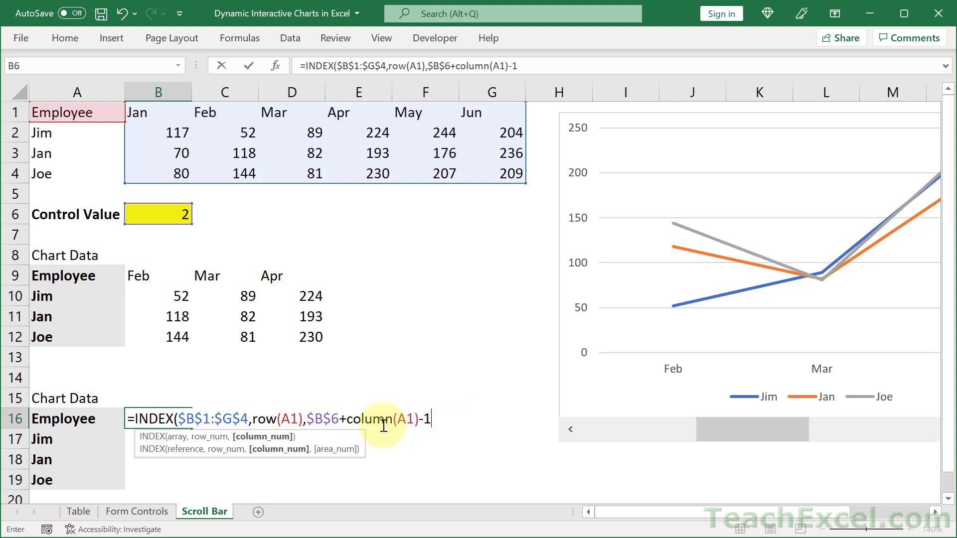
pyautogui.moveTo(346, 419); pyautogui.dragTo(433, 420)
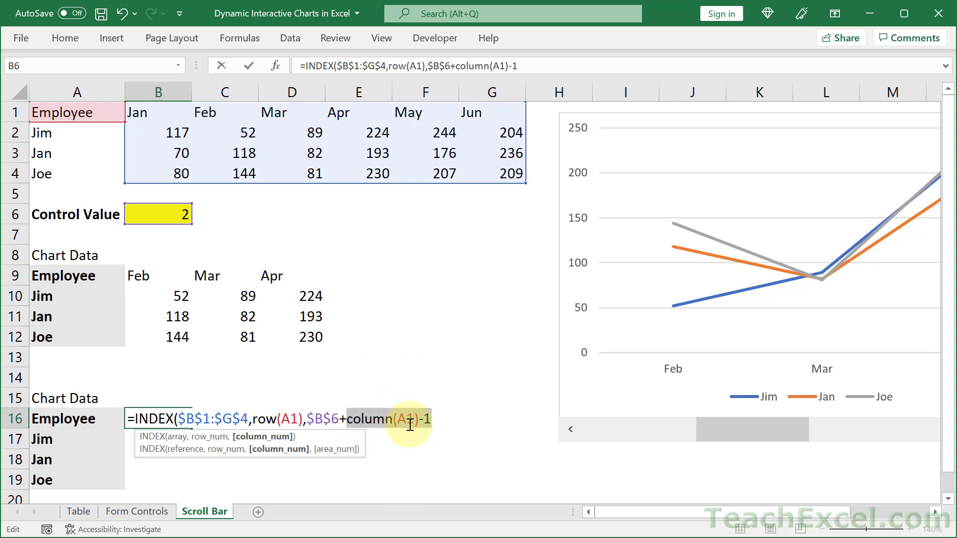
pyautogui.click(441, 417)
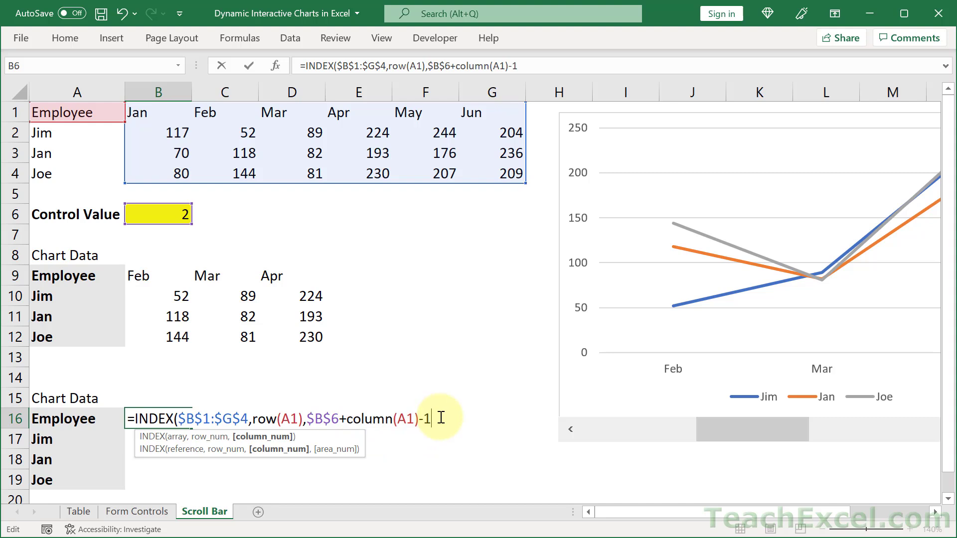
pyautogui.write(')')
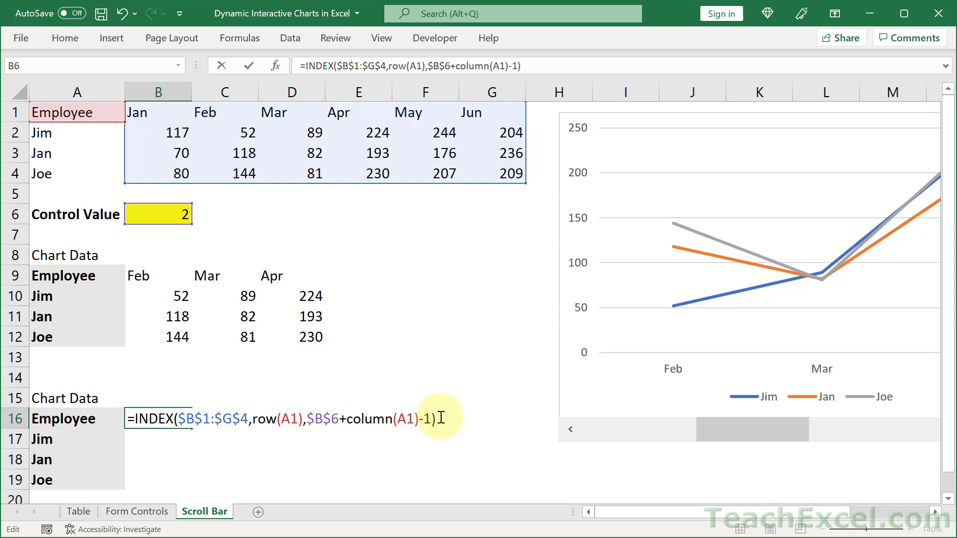
pyautogui.hotkey('ctrl', 'Return')
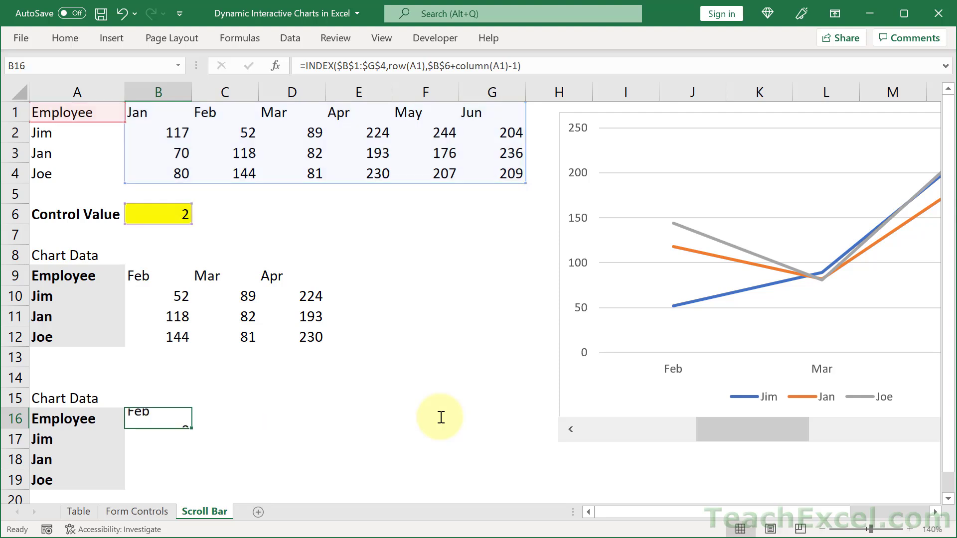
pyautogui.moveTo(192, 429); pyautogui.dragTo(296, 424)
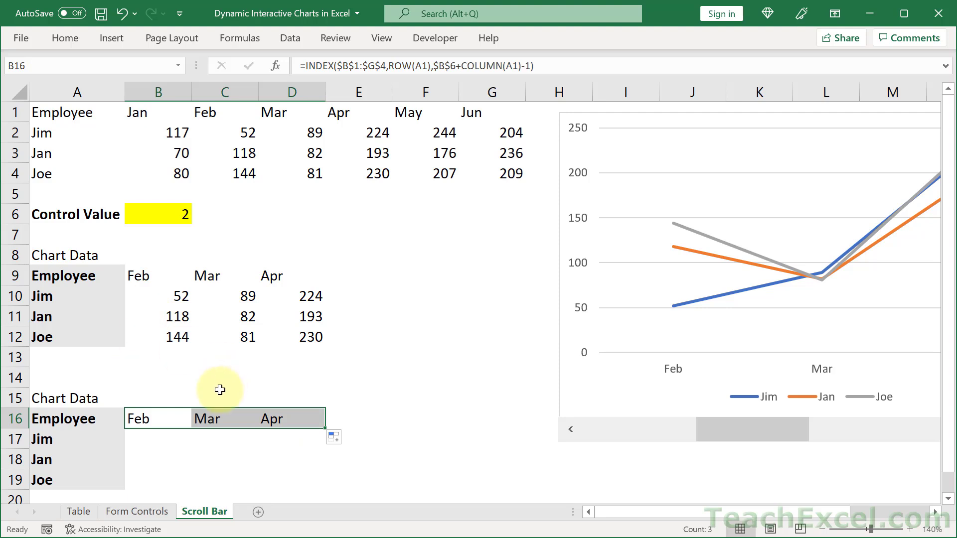
pyautogui.moveTo(322, 426); pyautogui.dragTo(325, 492)
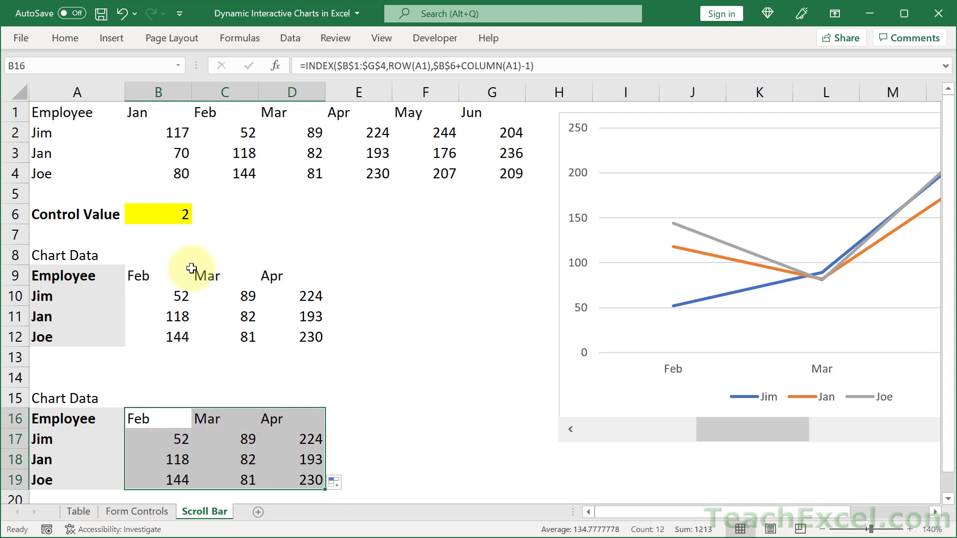
# Test the new chart data by setting the Control Value in B6 to 1, 2, 3 and 4 in turn
pyautogui.click(169, 217)
pyautogui.write('1')
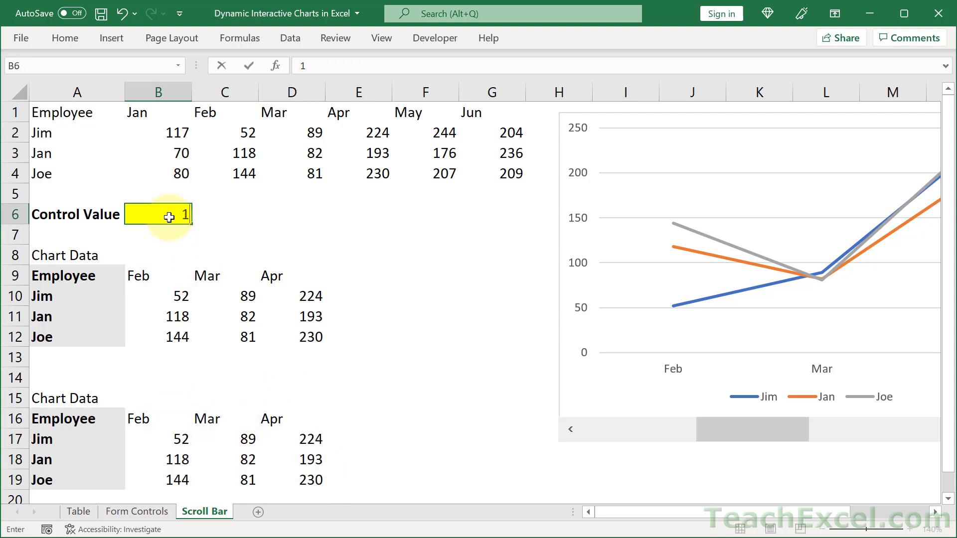
pyautogui.press('Return')
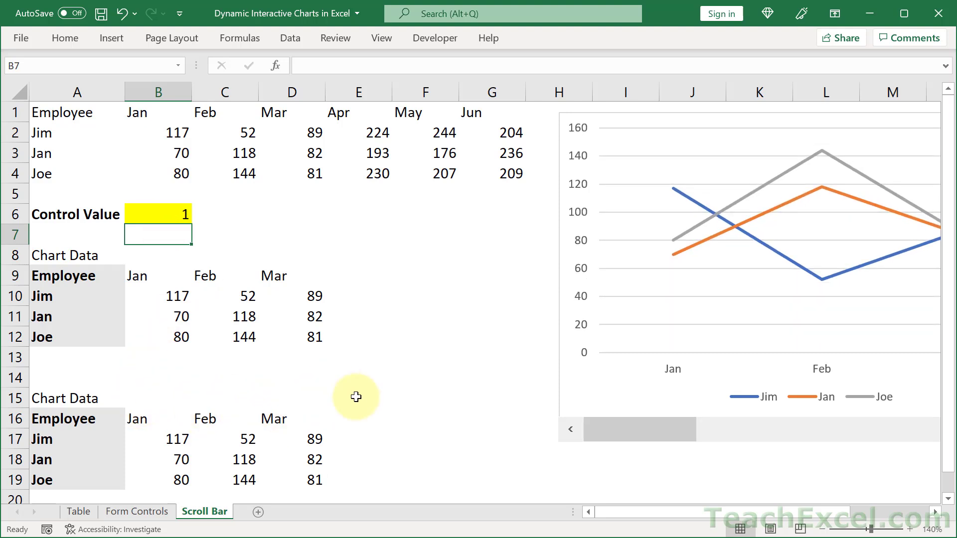
pyautogui.press('Up')
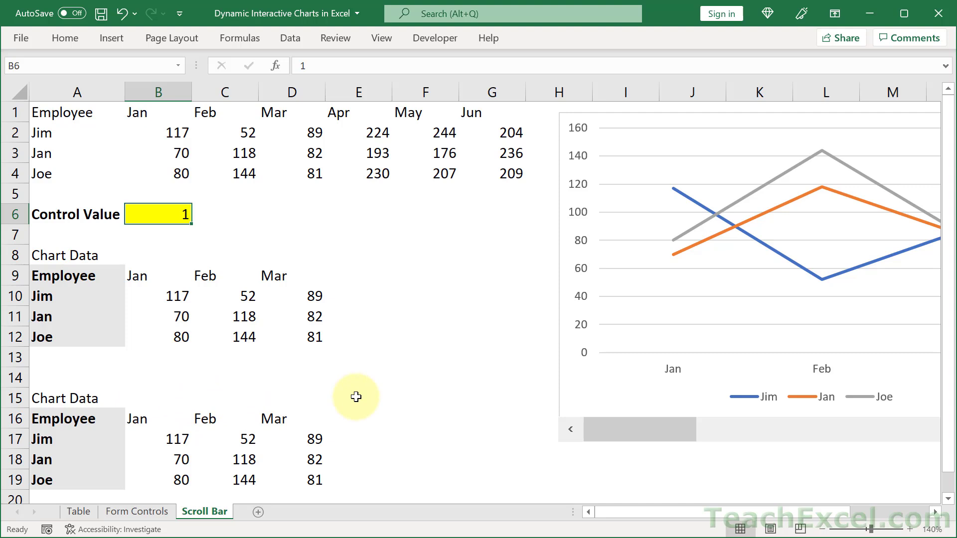
pyautogui.write('2')
pyautogui.press('Return')
pyautogui.press('Up')
pyautogui.write('3')
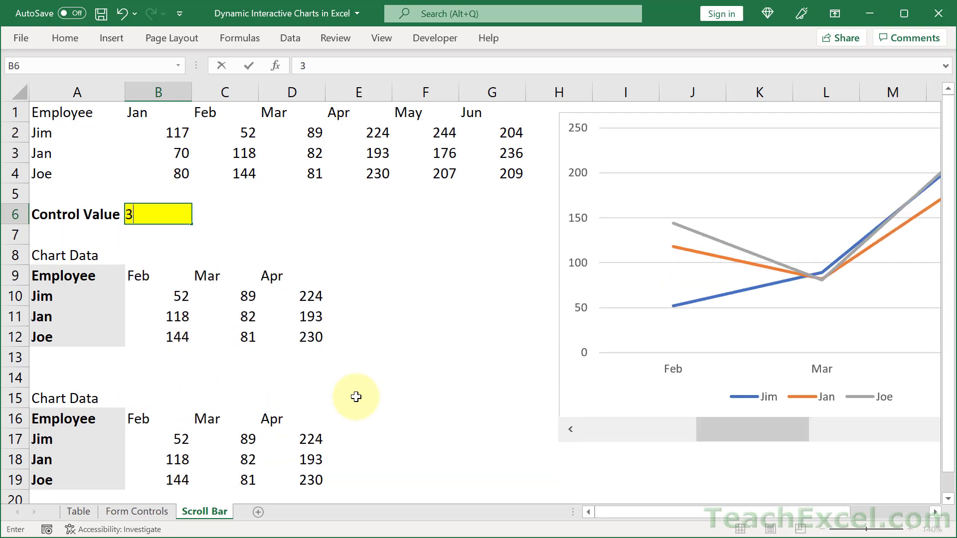
pyautogui.press('Return')
pyautogui.press('Up')
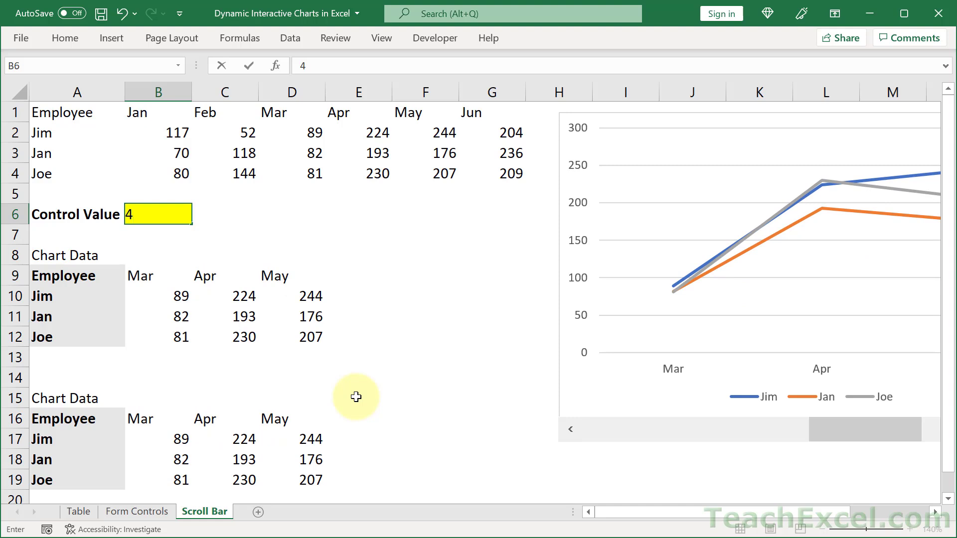
pyautogui.hotkey('ctrl', 'Return')
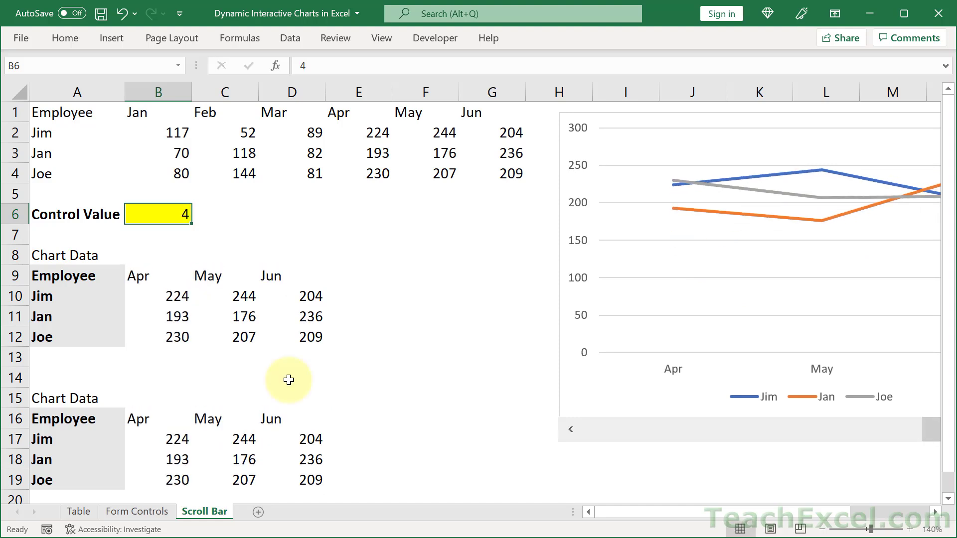
# Try 5 as the Control Value in B6 and undo the entry
pyautogui.write('5')
pyautogui.hotkey('ctrl', 'Return')
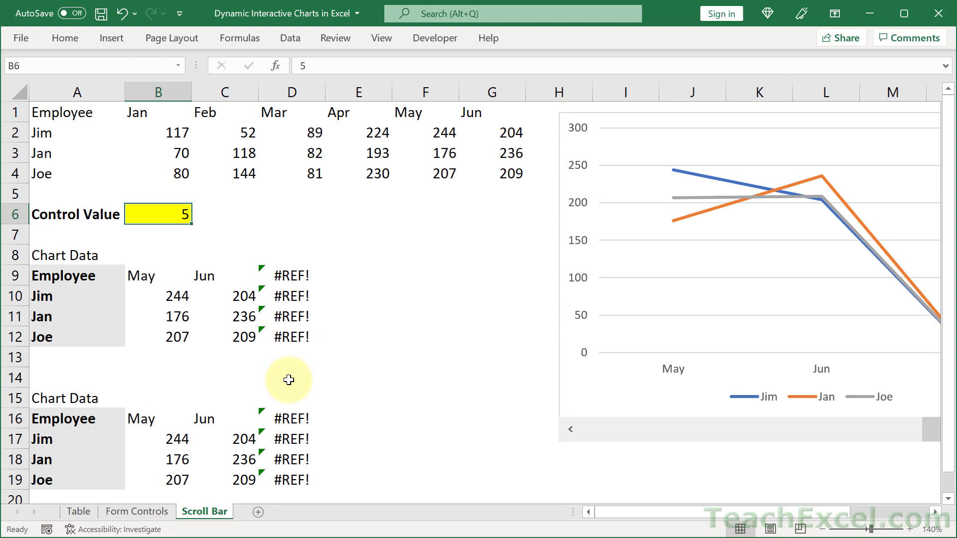
pyautogui.hotkey('ctrl', 'z')
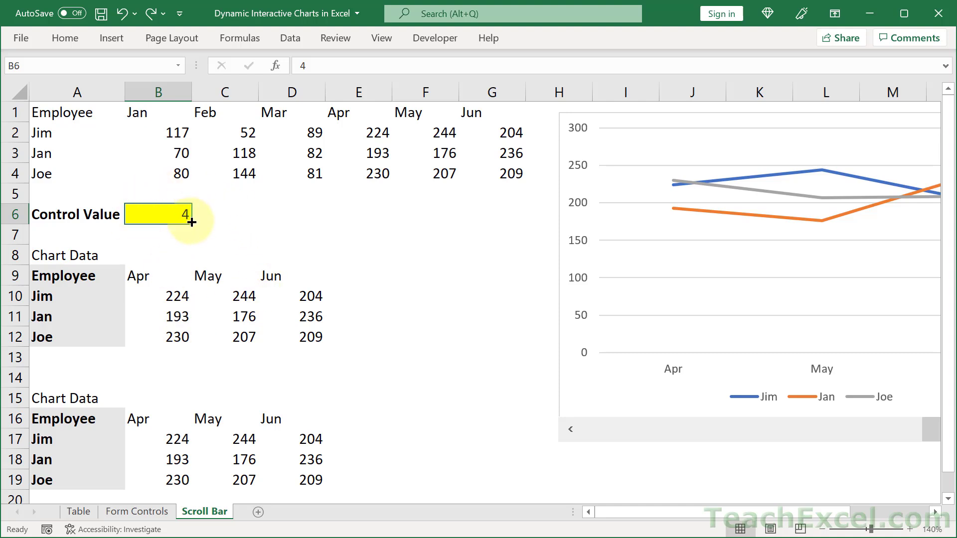
pyautogui.click(466, 291)
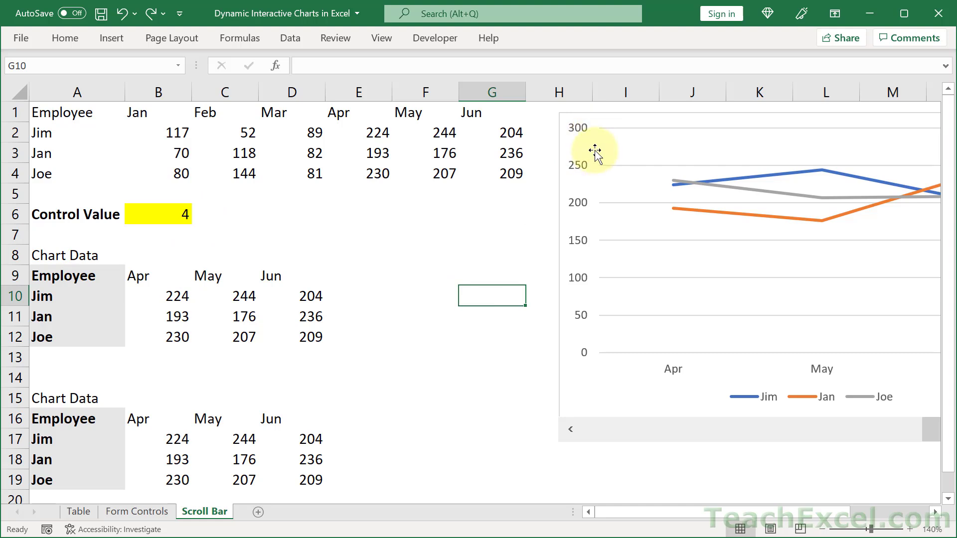
pyautogui.moveTo(617, 149); pyautogui.dragTo(853, 177)
pyautogui.click(538, 145)
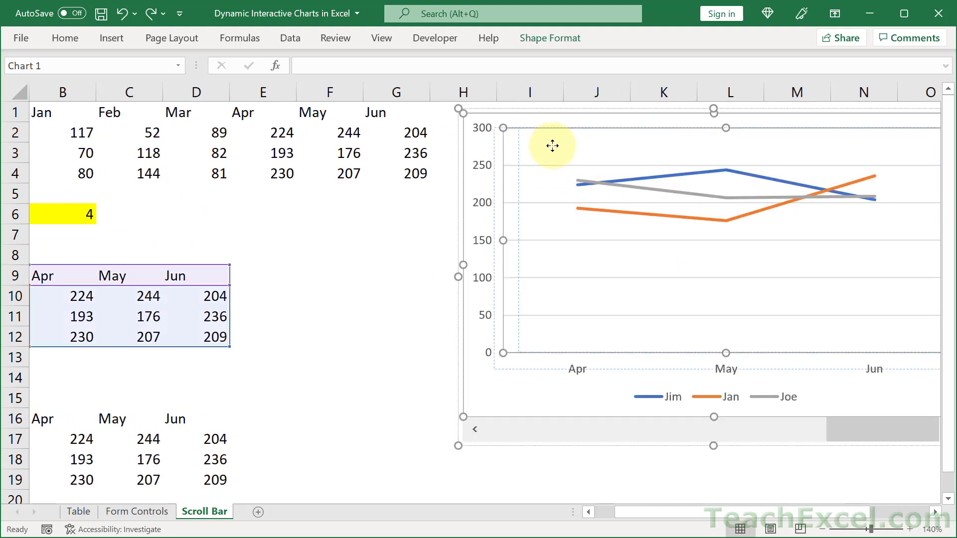
pyautogui.moveTo(668, 153); pyautogui.dragTo(553, 153)
pyautogui.hotkey('ctrl', 'z')
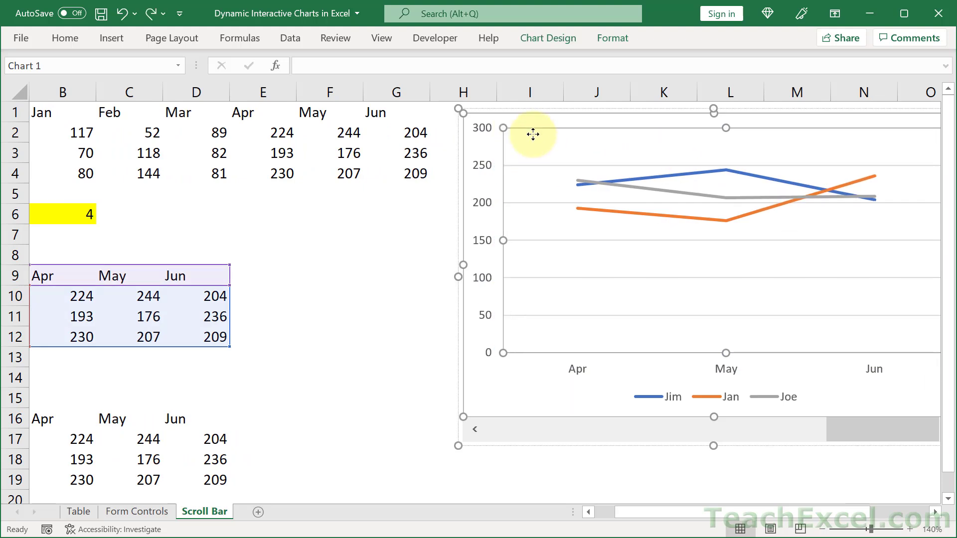
pyautogui.click(505, 120)
pyautogui.moveTo(504, 115); pyautogui.dragTo(767, 150)
pyautogui.hotkey('ctrl', 'z')
# Move the grouped chart and scroll bar to the right of the data, with its upper-left corner at about N4
pyautogui.click(395, 298)
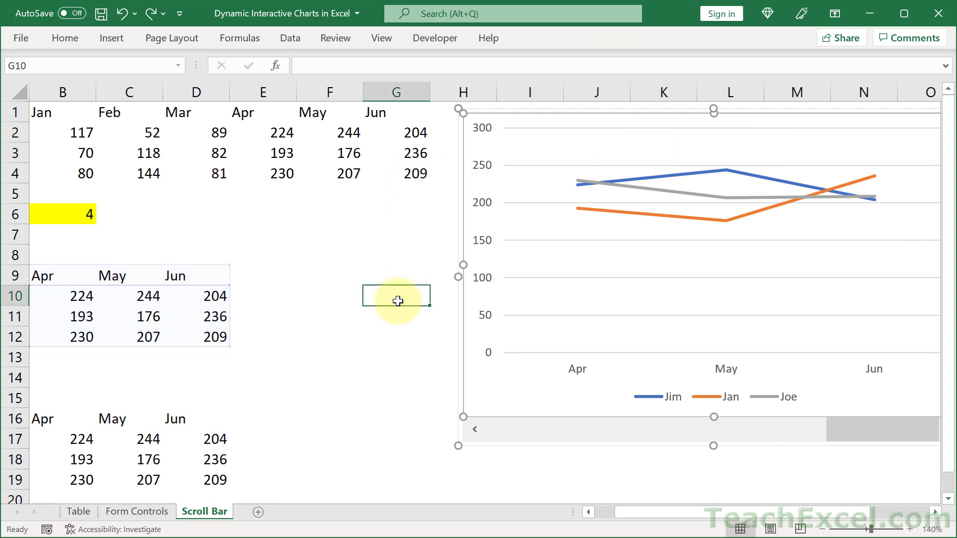
pyautogui.moveTo(478, 114); pyautogui.dragTo(886, 177)
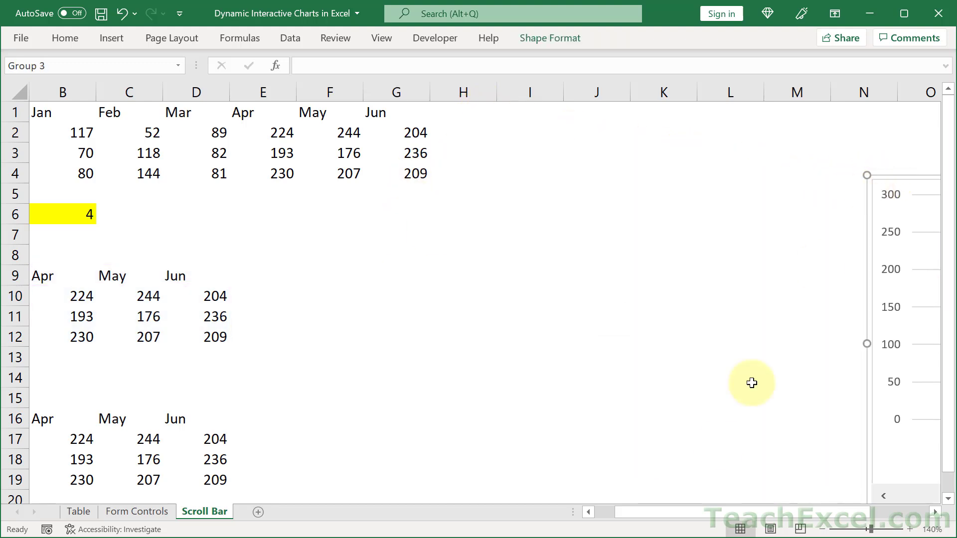
# Insert a 2-D line chart from A16:D19 and fit it beside the data, spanning about F5 to L14
pyautogui.moveTo(607, 515); pyautogui.dragTo(587, 516)
pyautogui.scroll(-1, 301, 374)
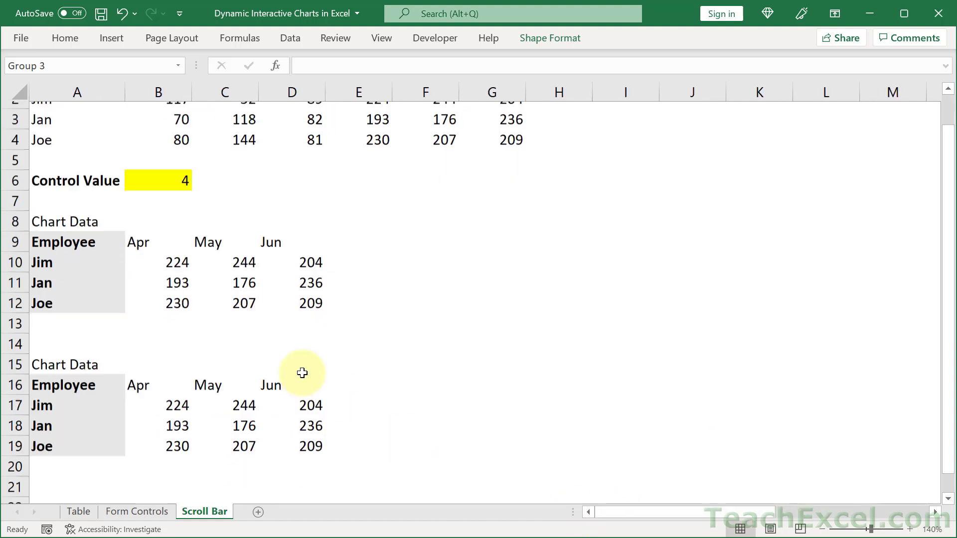
pyautogui.moveTo(116, 360); pyautogui.dragTo(301, 420)
pyautogui.click(115, 35)
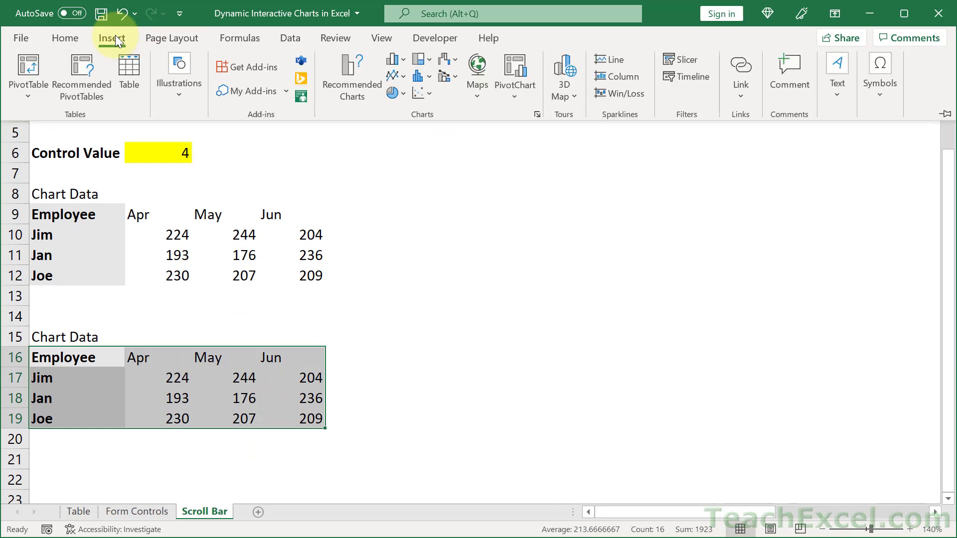
pyautogui.click(395, 74)
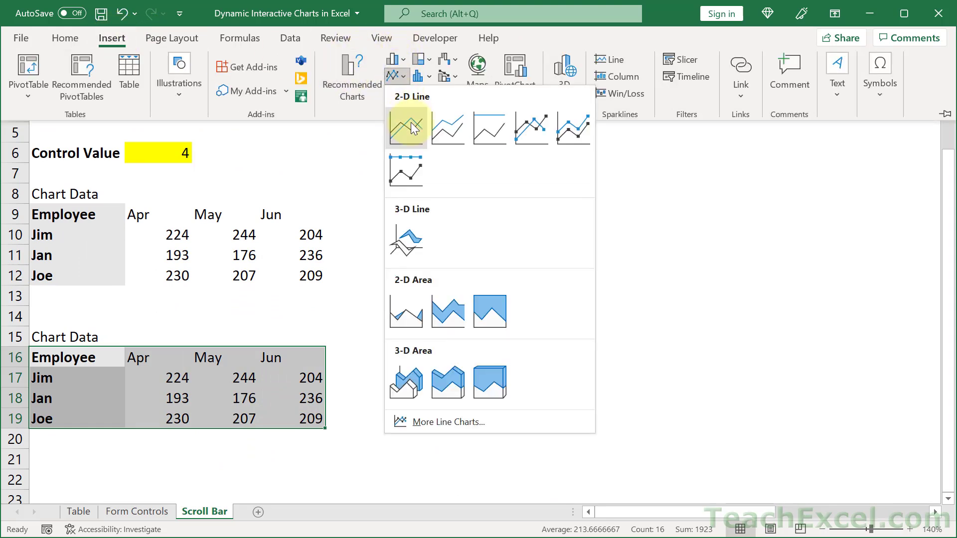
pyautogui.click(408, 137)
pyautogui.moveTo(374, 179); pyautogui.dragTo(541, 156)
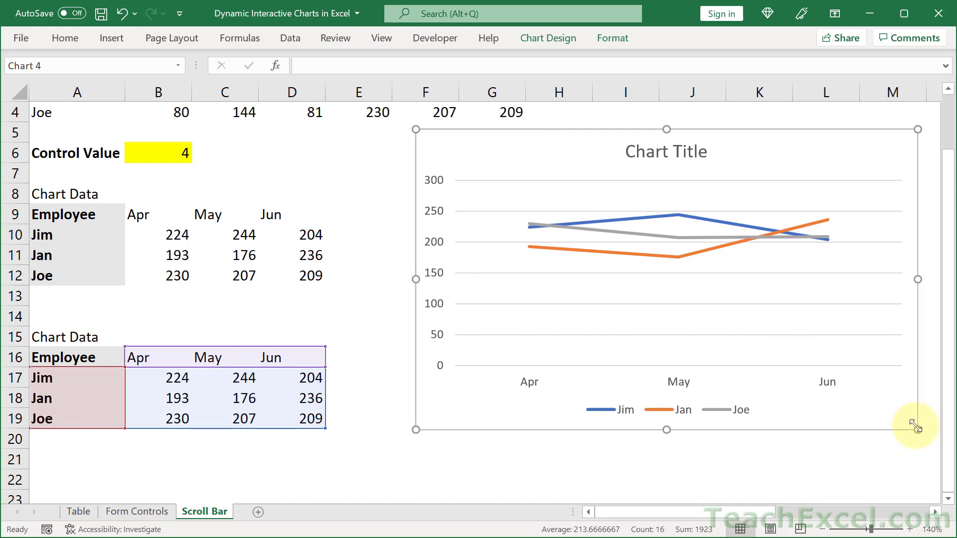
pyautogui.moveTo(915, 426); pyautogui.dragTo(847, 332)
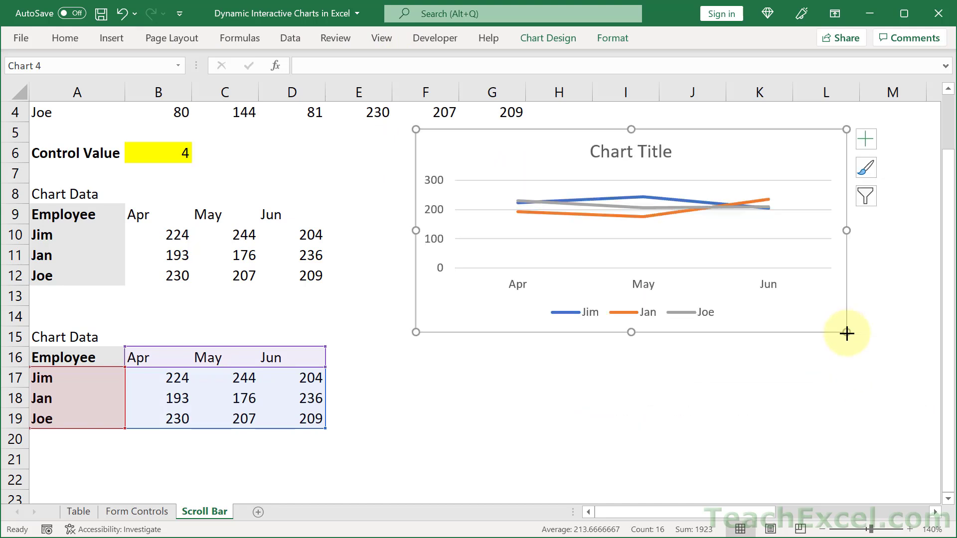
# Draw a horizontal scroll bar form control just below the new chart, about as wide as the chart
pyautogui.click(444, 42)
pyautogui.click(323, 78)
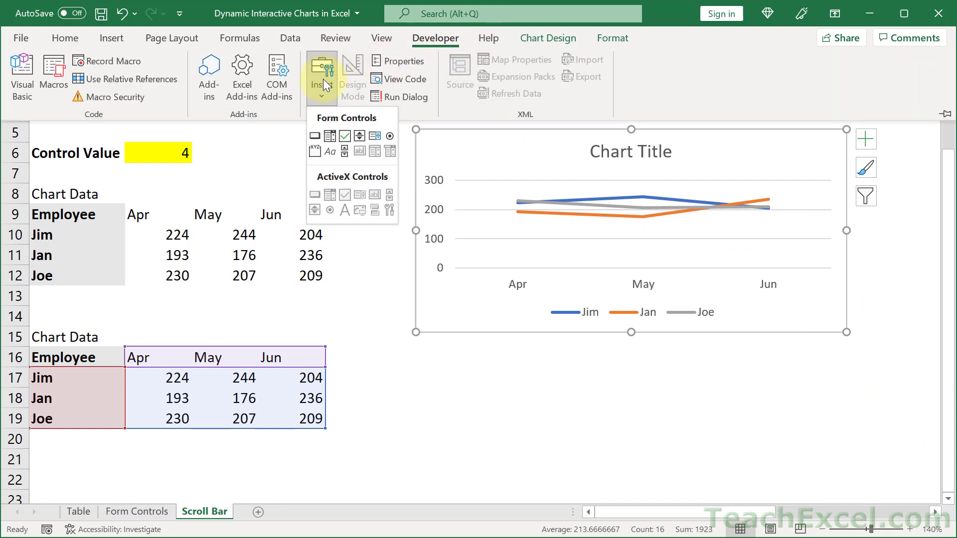
pyautogui.click(344, 152)
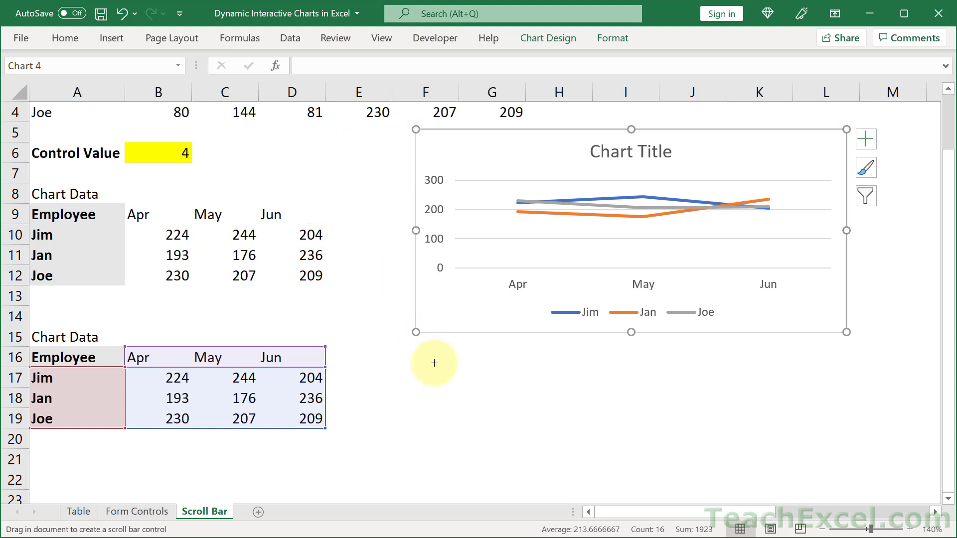
pyautogui.moveTo(414, 350); pyautogui.dragTo(851, 374)
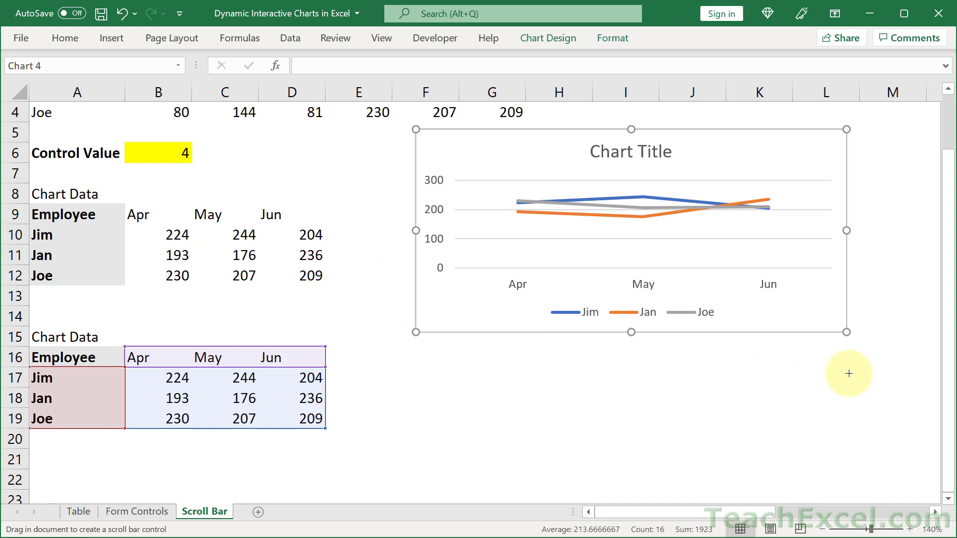
# Open the new scroll bar's control settings and link it to the Control Value cell B6
pyautogui.rightClick(598, 366)
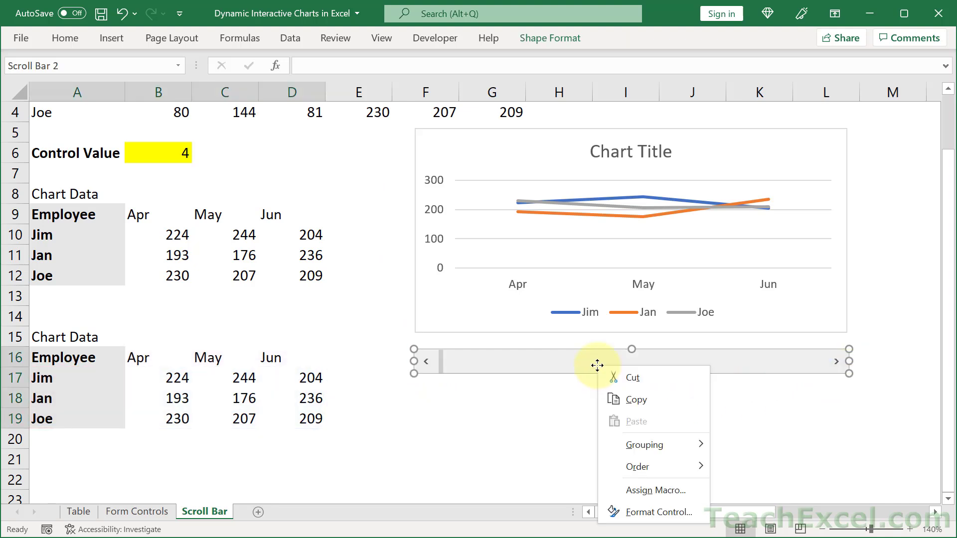
pyautogui.click(659, 513)
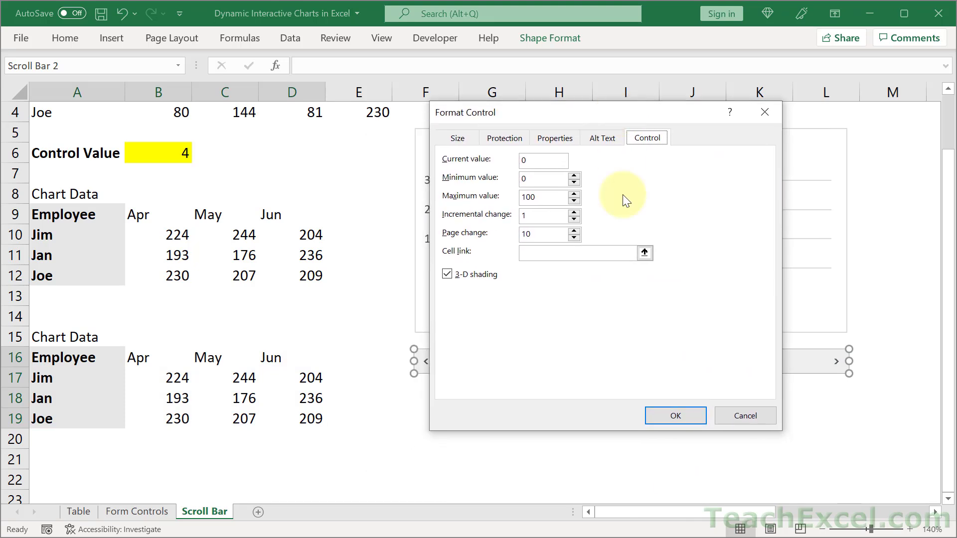
pyautogui.click(531, 253)
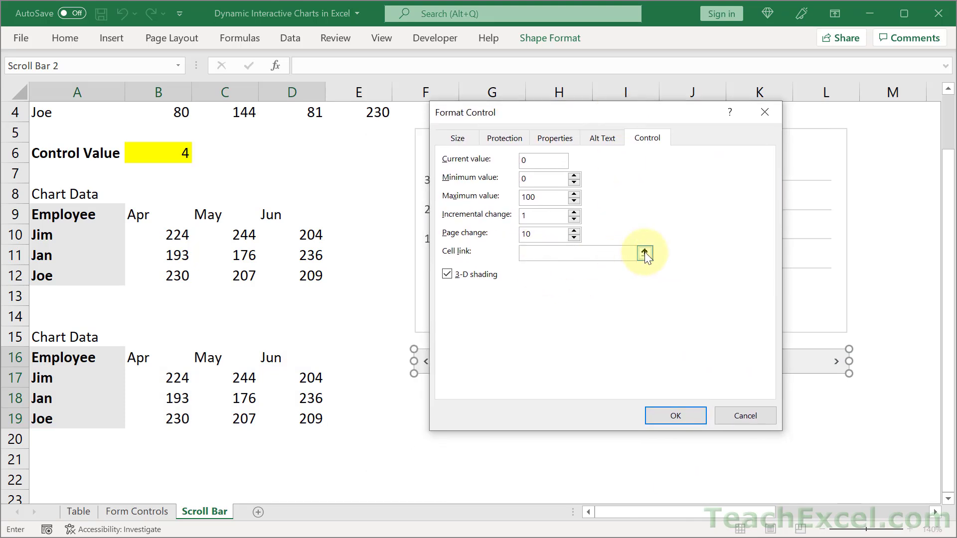
pyautogui.click(644, 252)
pyautogui.click(168, 153)
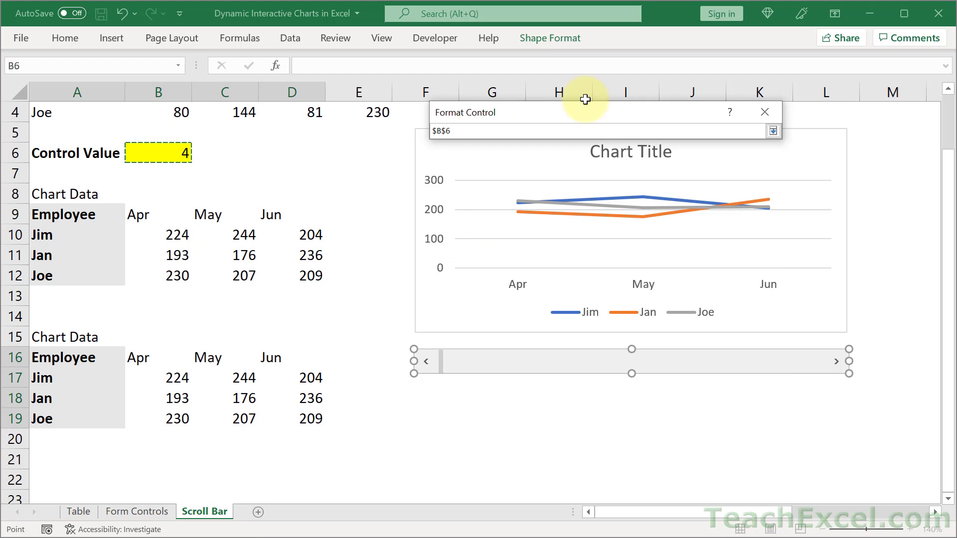
pyautogui.click(772, 131)
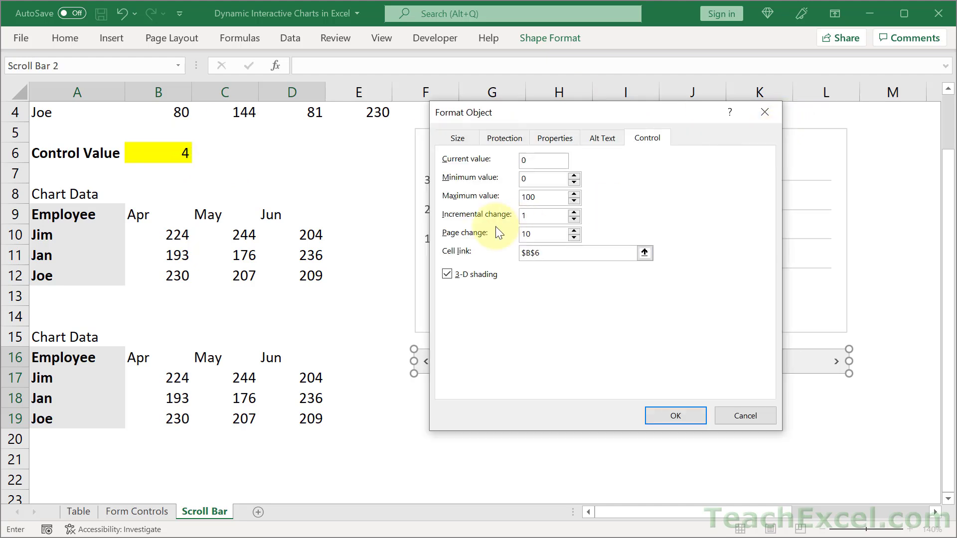
# Set the scroll bar's current value to 1, minimum value to 1 and maximum value to 4
pyautogui.click(534, 162)
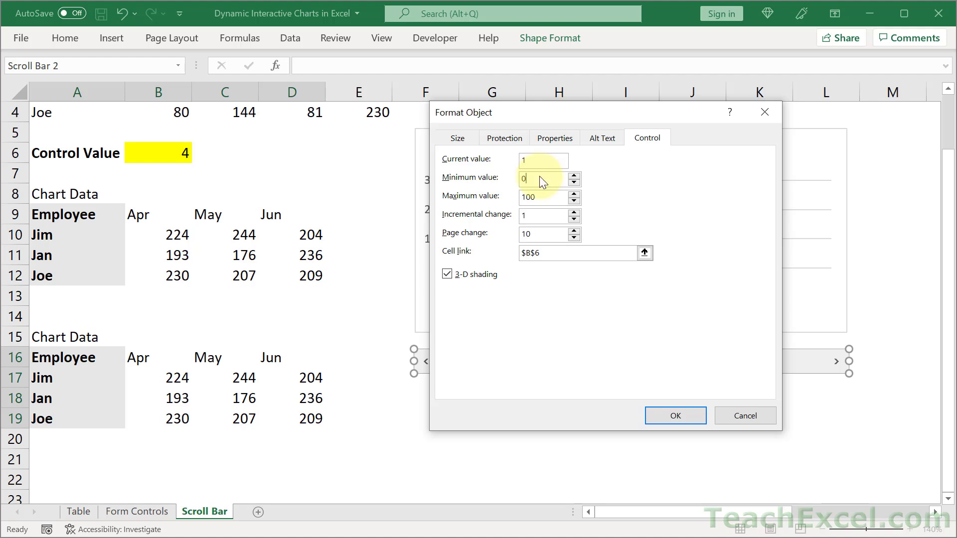
pyautogui.write('1')
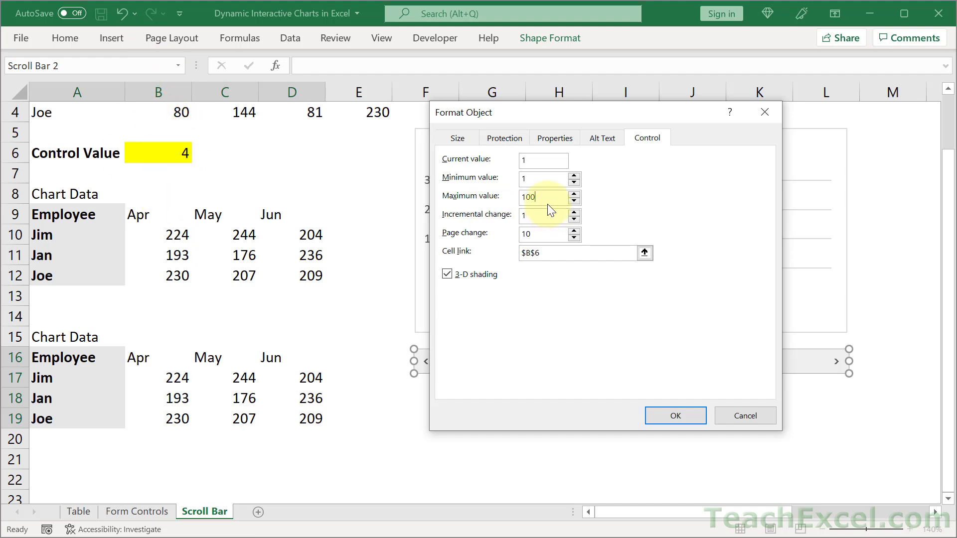
pyautogui.press('BackSpace')
pyautogui.press('BackSpace')
pyautogui.press('BackSpace')
pyautogui.write('4')
# Set the scroll bar's page change to 1, apply the control settings and deselect the scroll bar
pyautogui.click(542, 235)
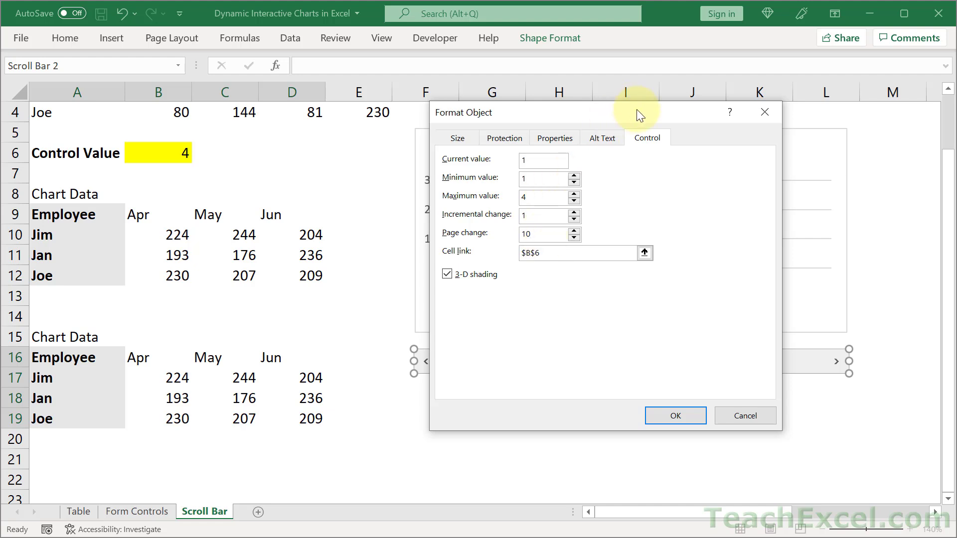
pyautogui.moveTo(636, 109); pyautogui.dragTo(253, 105)
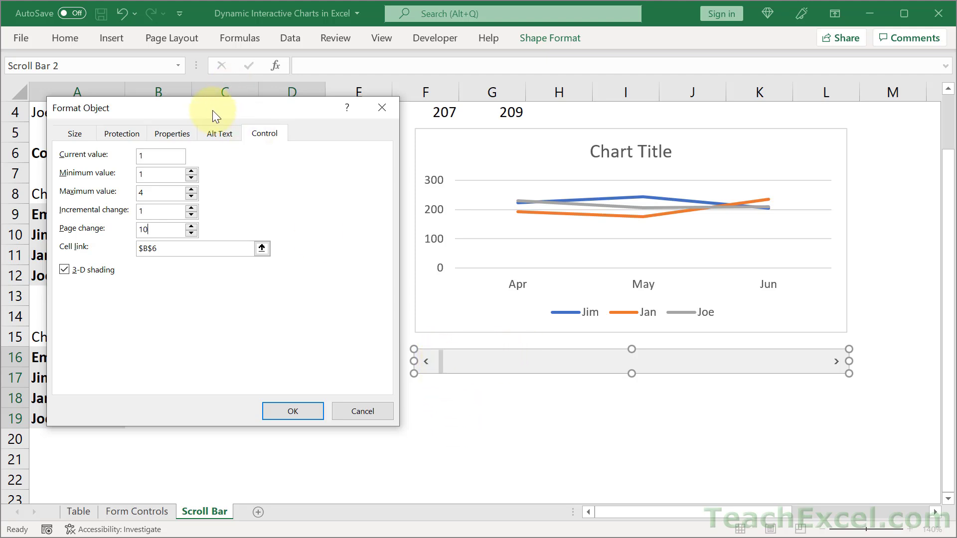
pyautogui.moveTo(213, 111); pyautogui.dragTo(510, 116)
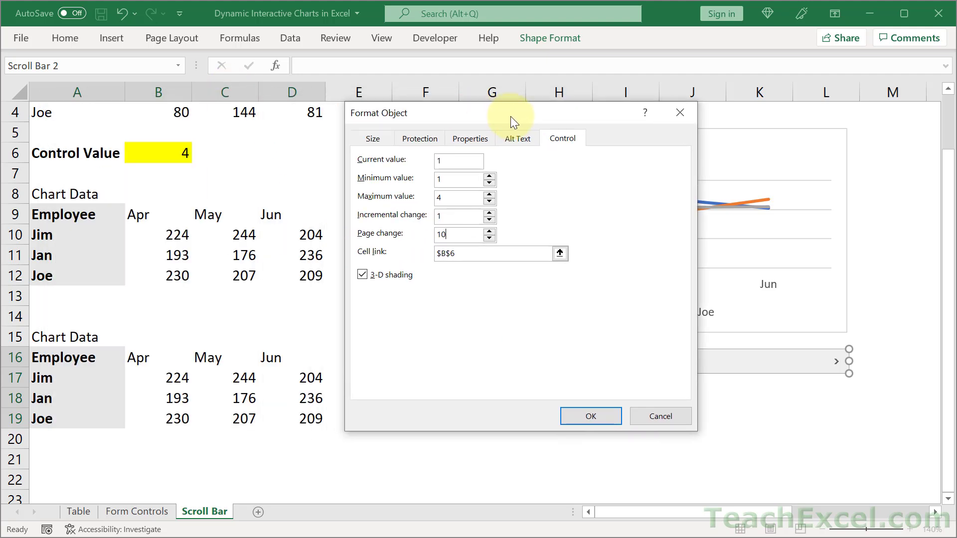
pyautogui.press('BackSpace')
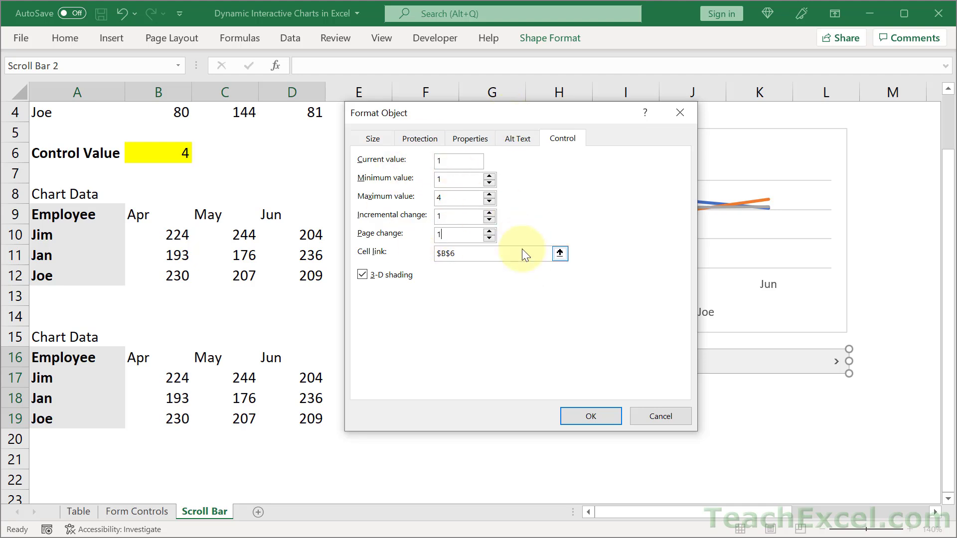
pyautogui.click(600, 416)
pyautogui.click(576, 406)
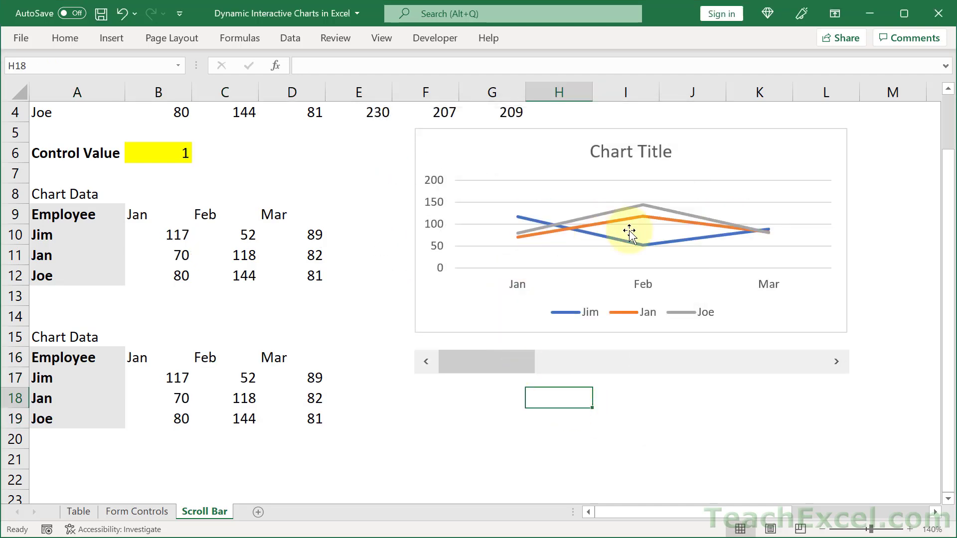
# Test the scroll bar by stepping the chart forward one position at a time to Control Value 4
pyautogui.click(836, 362)
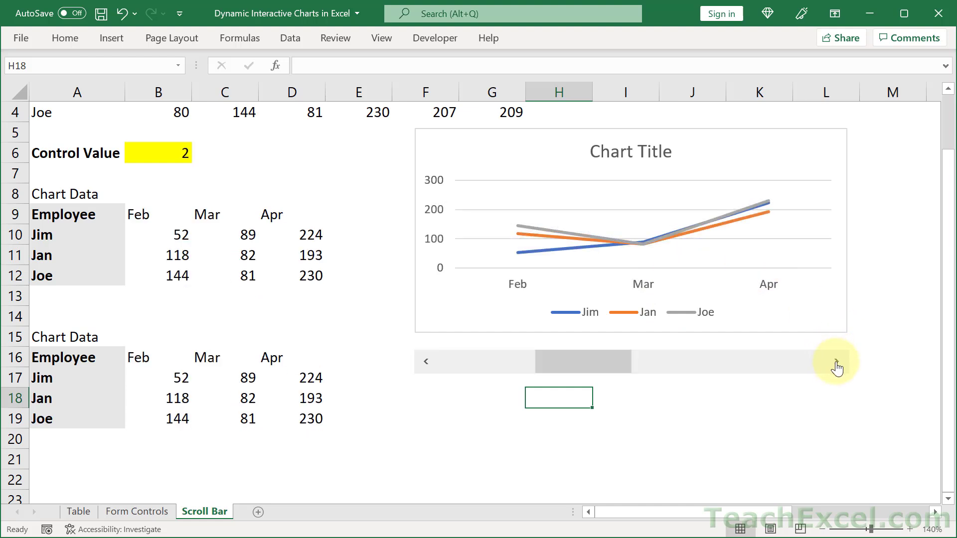
pyautogui.click(836, 362)
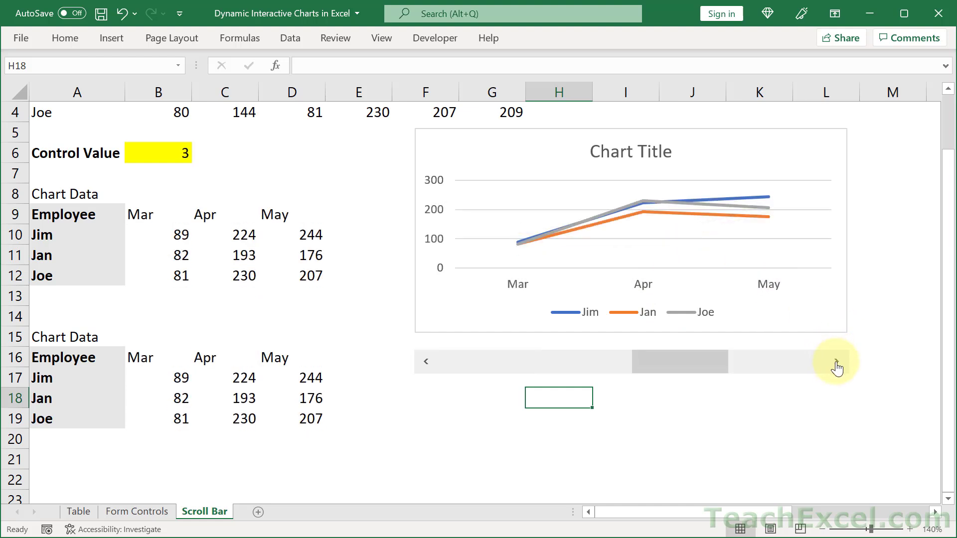
pyautogui.click(836, 362)
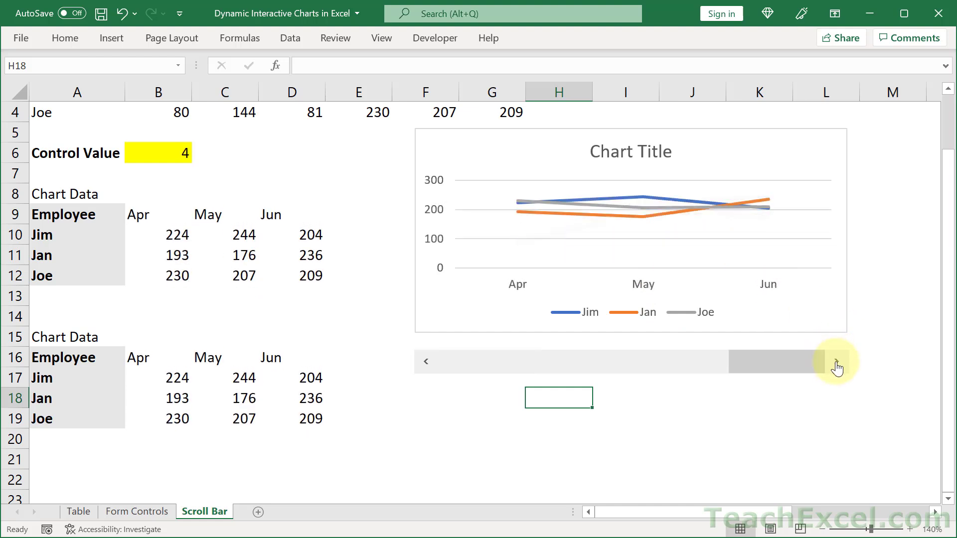
# Move the scroll bar up so that it sits directly against the chart's lower edge
pyautogui.rightClick(632, 357)
pyautogui.press('Escape')
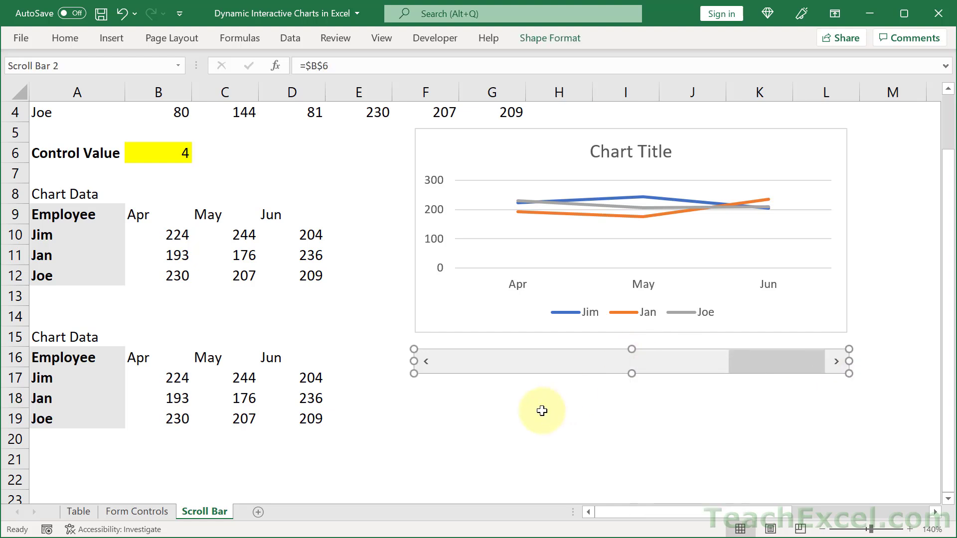
pyautogui.moveTo(587, 363); pyautogui.dragTo(588, 346)
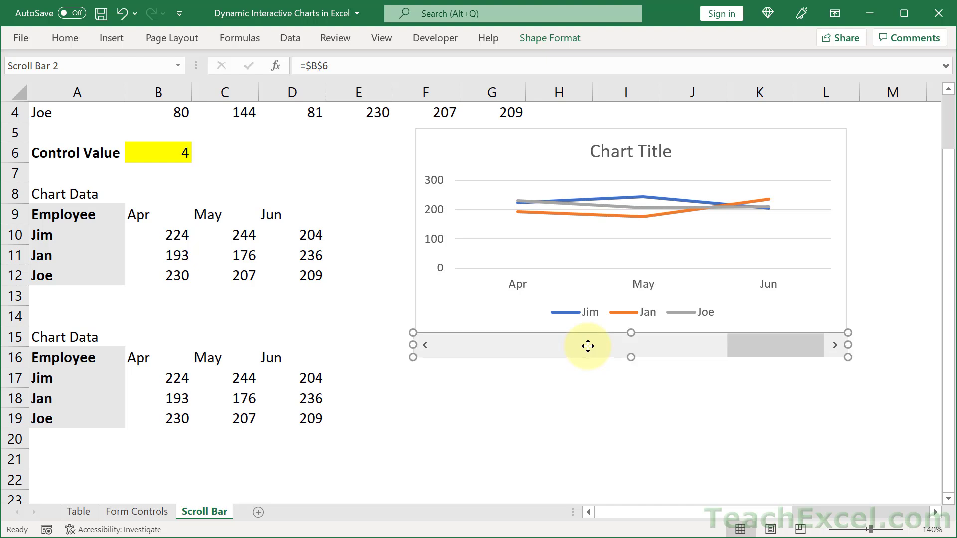
# Group the chart with its scroll bar and move the group so its upper-left corner is near F7
pyautogui.keyDown('ctrl'); pyautogui.click(493, 303); pyautogui.keyUp('ctrl')
pyautogui.rightClick(492, 303)
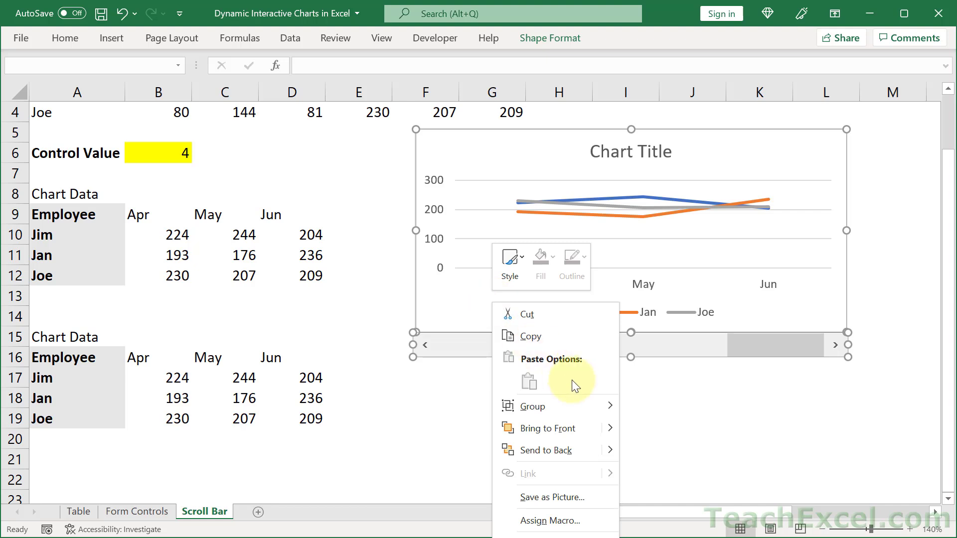
pyautogui.moveTo(583, 404)
pyautogui.click(642, 404)
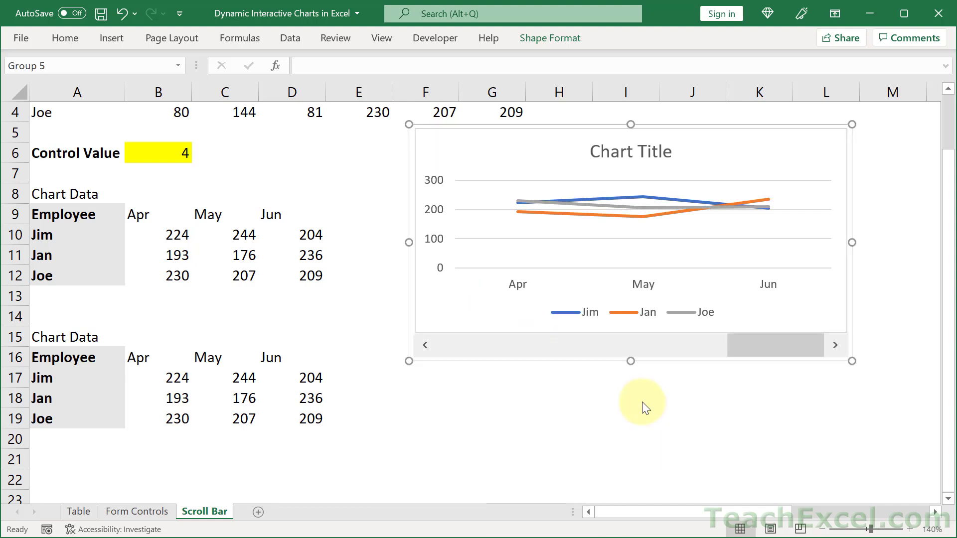
pyautogui.click(690, 411)
pyautogui.moveTo(797, 148); pyautogui.dragTo(770, 182)
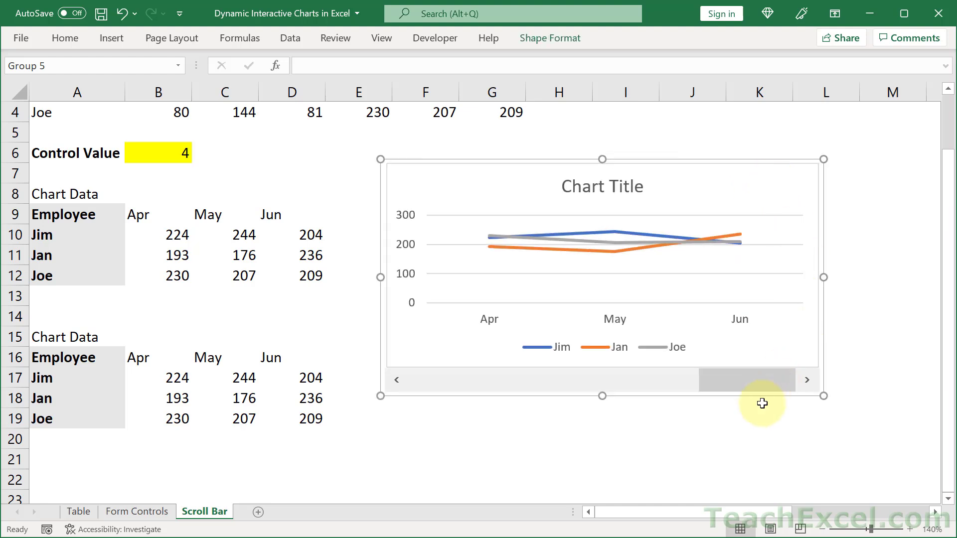
# Test the grouped scroll bar by stepping the chart back to Control Value 1
pyautogui.click(572, 464)
pyautogui.click(399, 381)
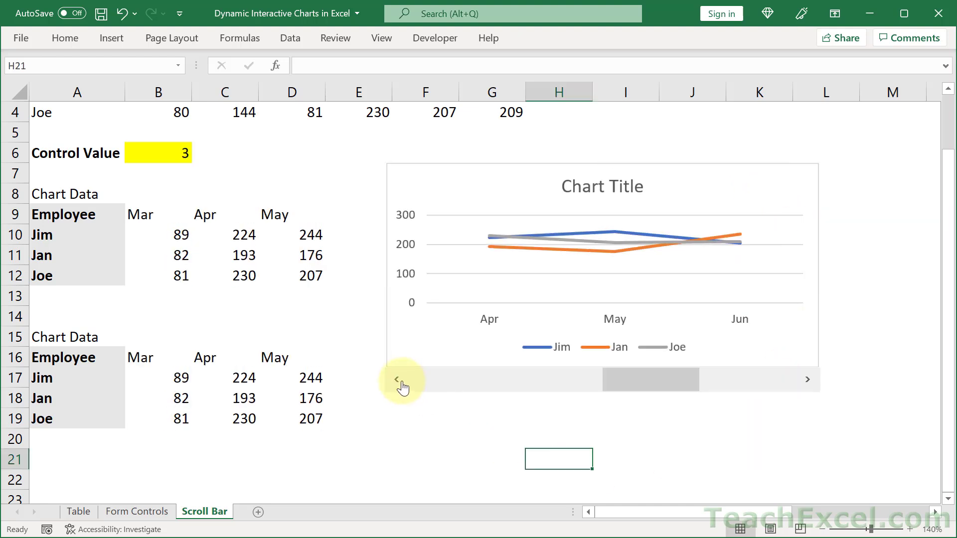
pyautogui.click(399, 381)
pyautogui.click(398, 381)
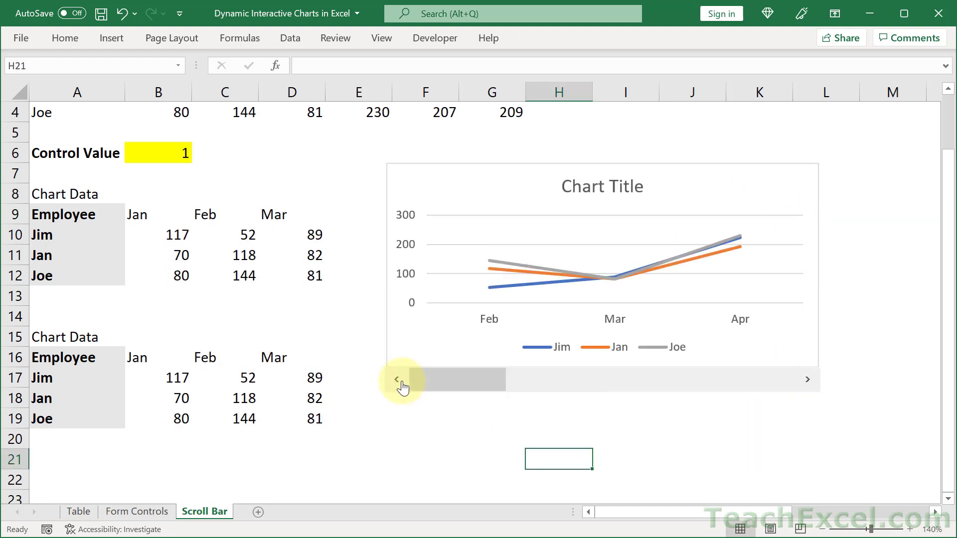
pyautogui.click(434, 427)
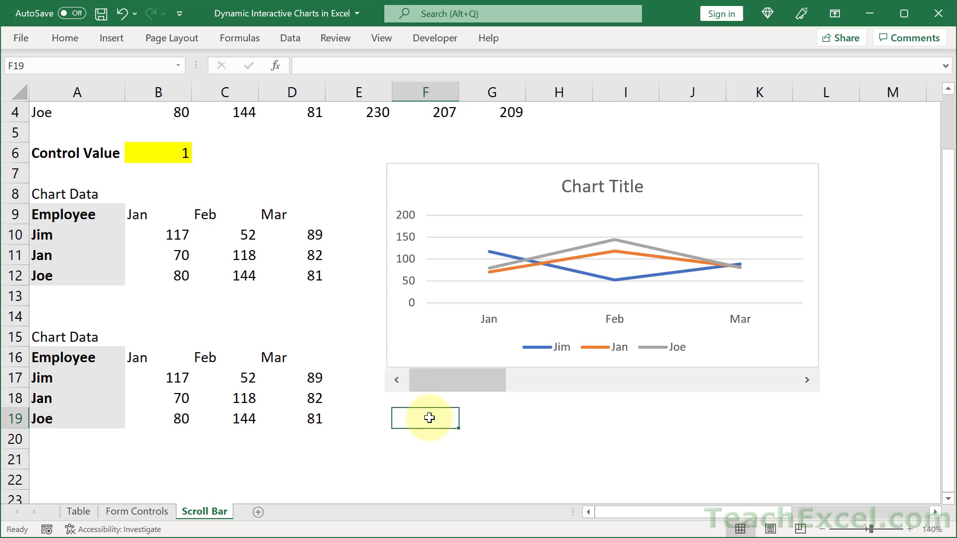